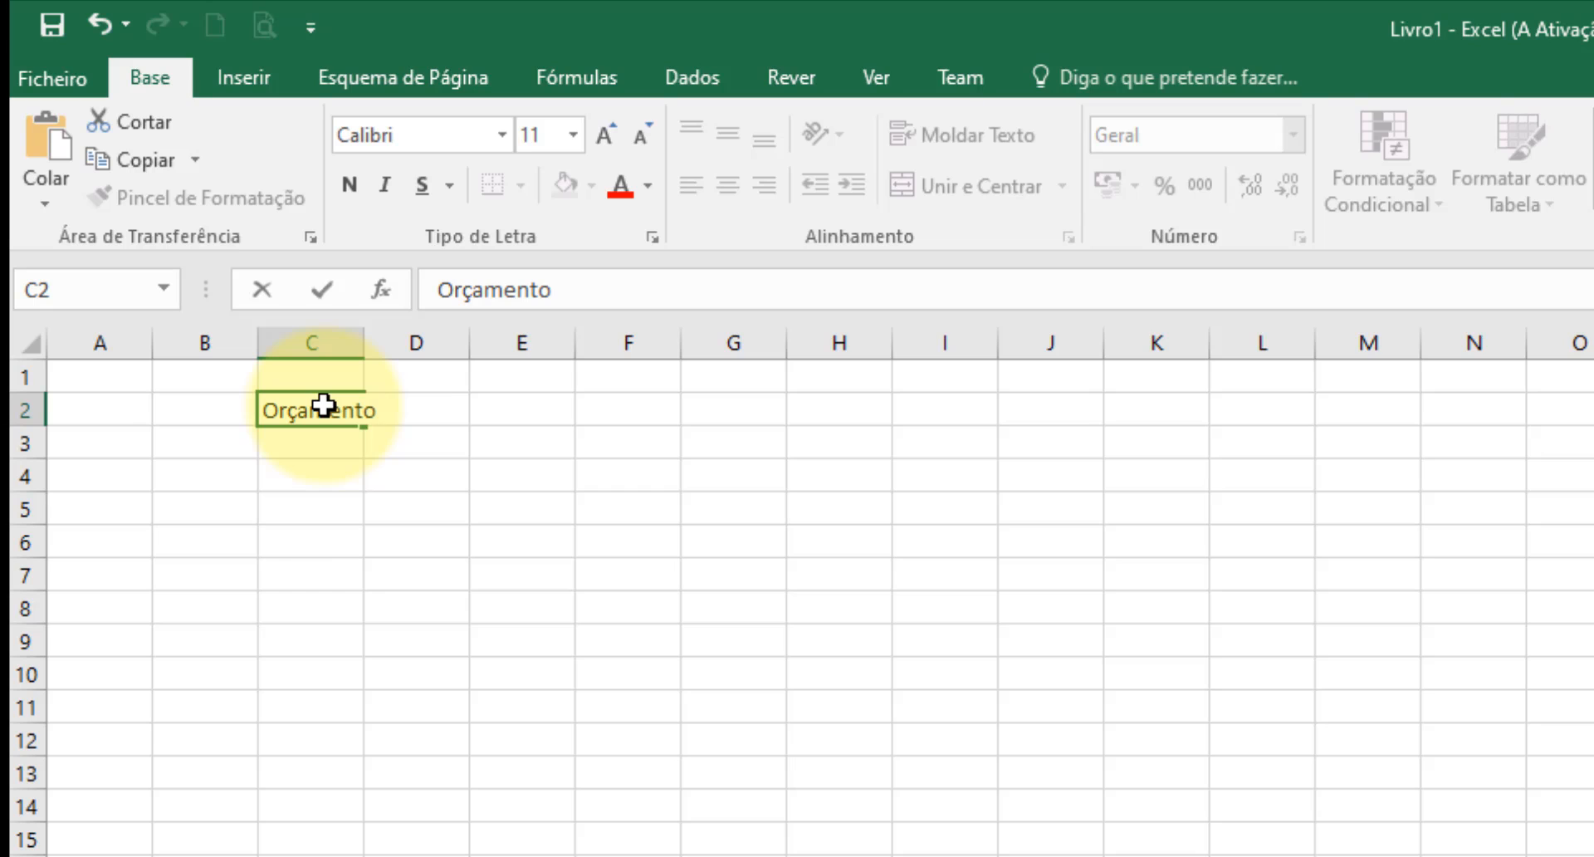
Complete the title "Orçamento semanal" in C2 and fill the weekday headings seg to sex across C3:G3.
text(semanal)
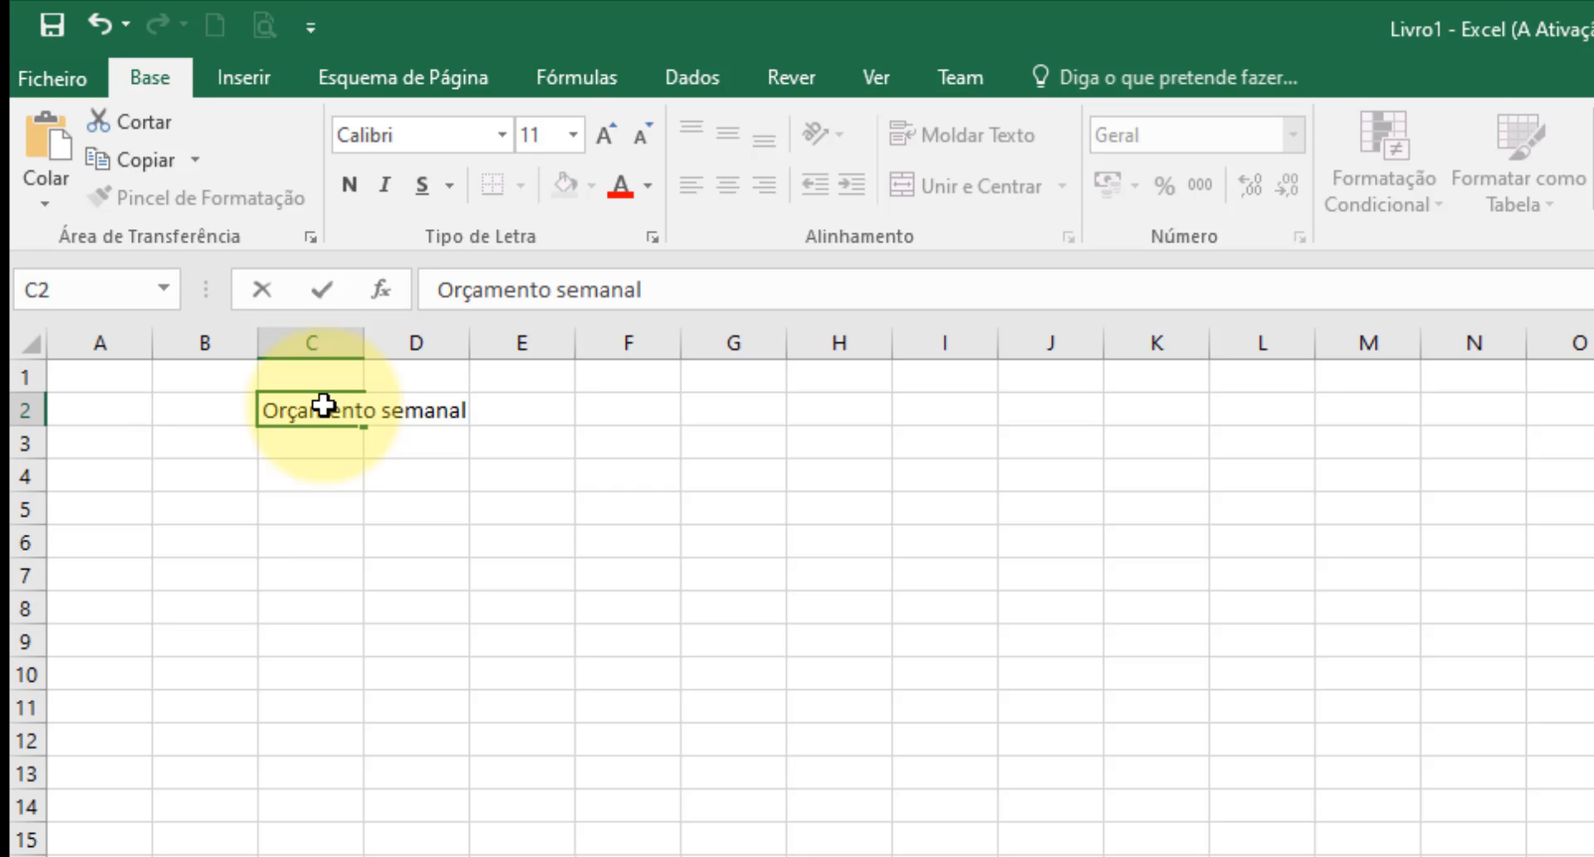
key(Return)
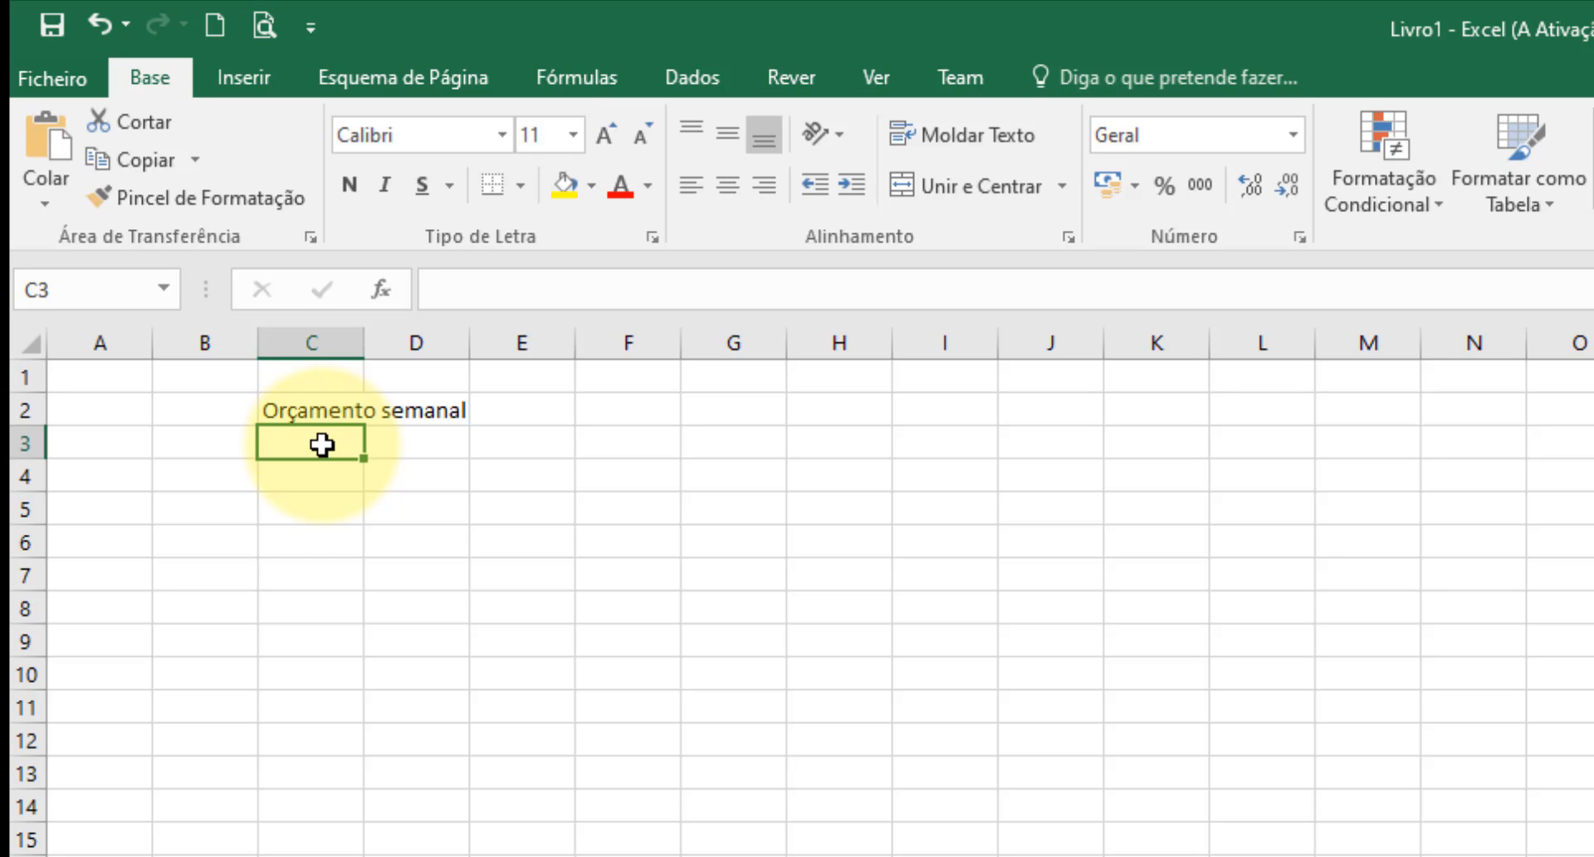
text(seg)
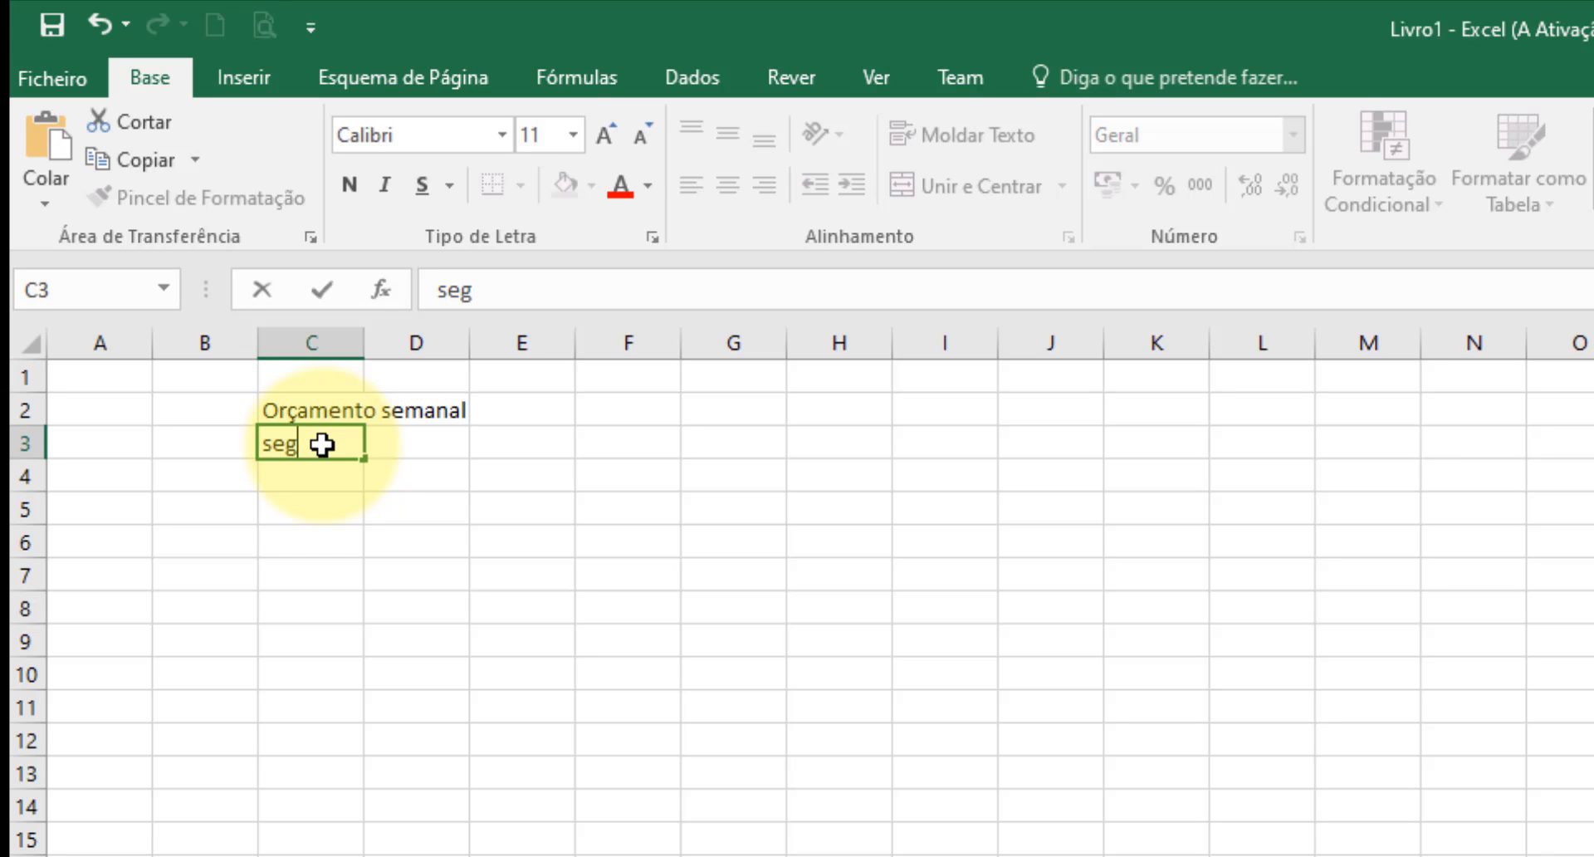
drag(364, 458, 769, 474)
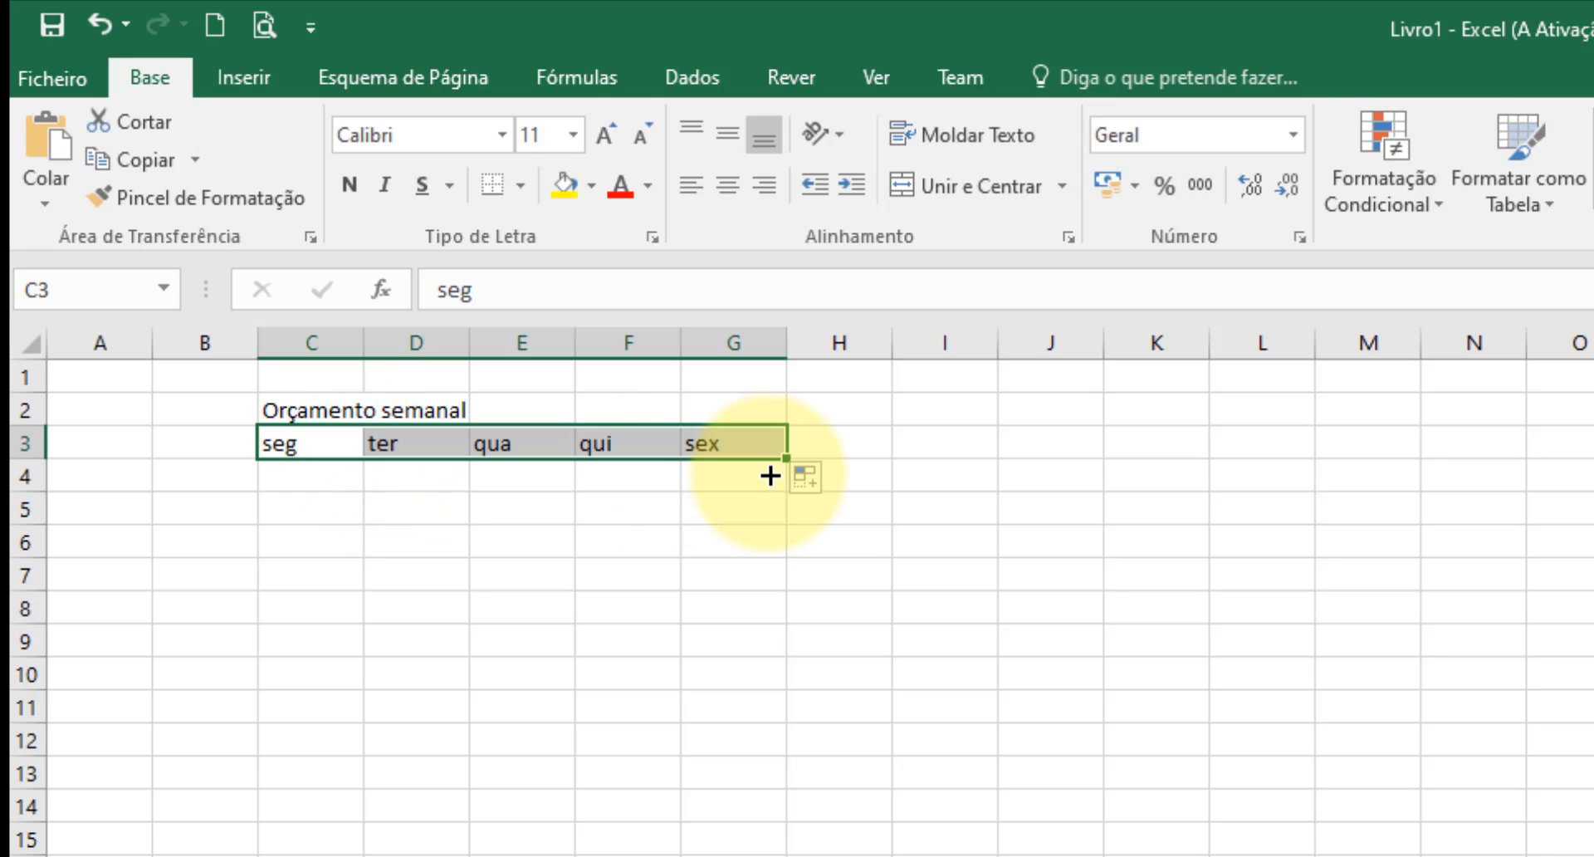
Add the column headings Total in H3 and Média in I3, after the weekdays.
click(855, 441)
text(Total)
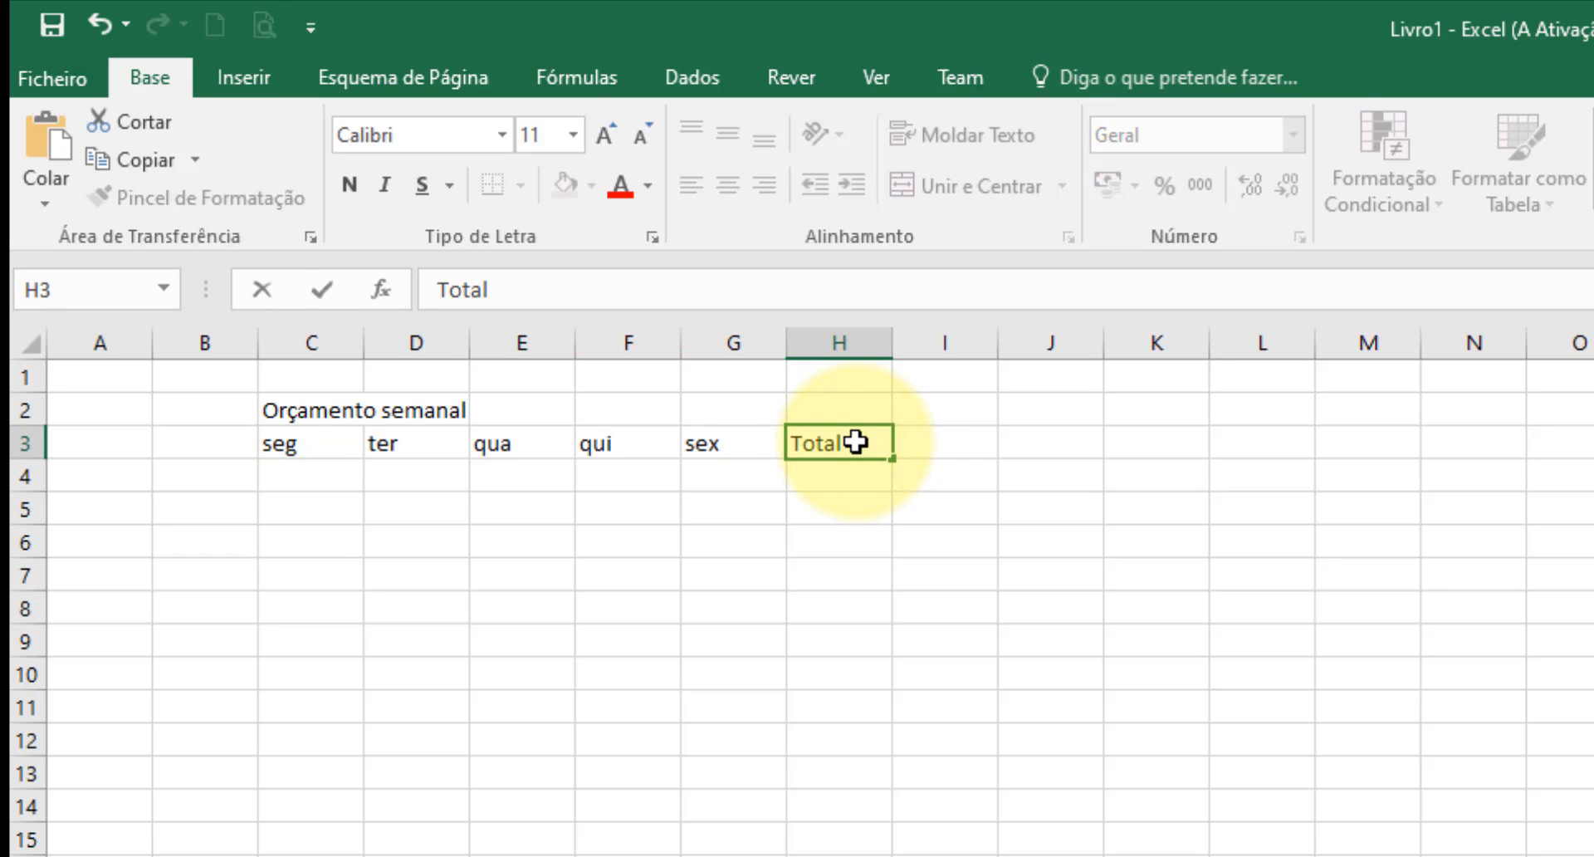
key(Tab)
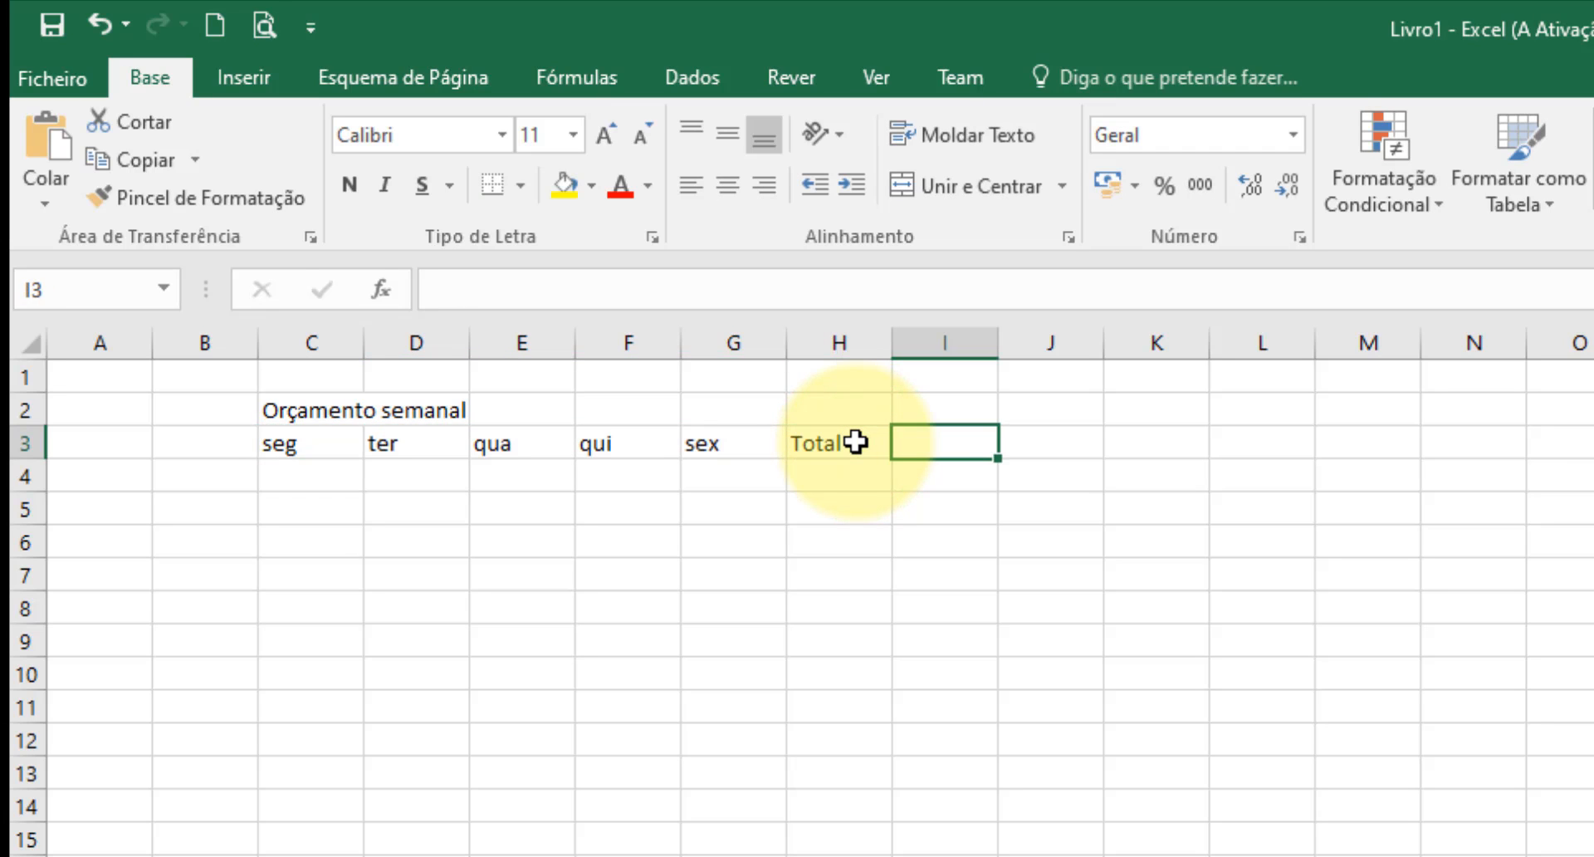
text(Média)
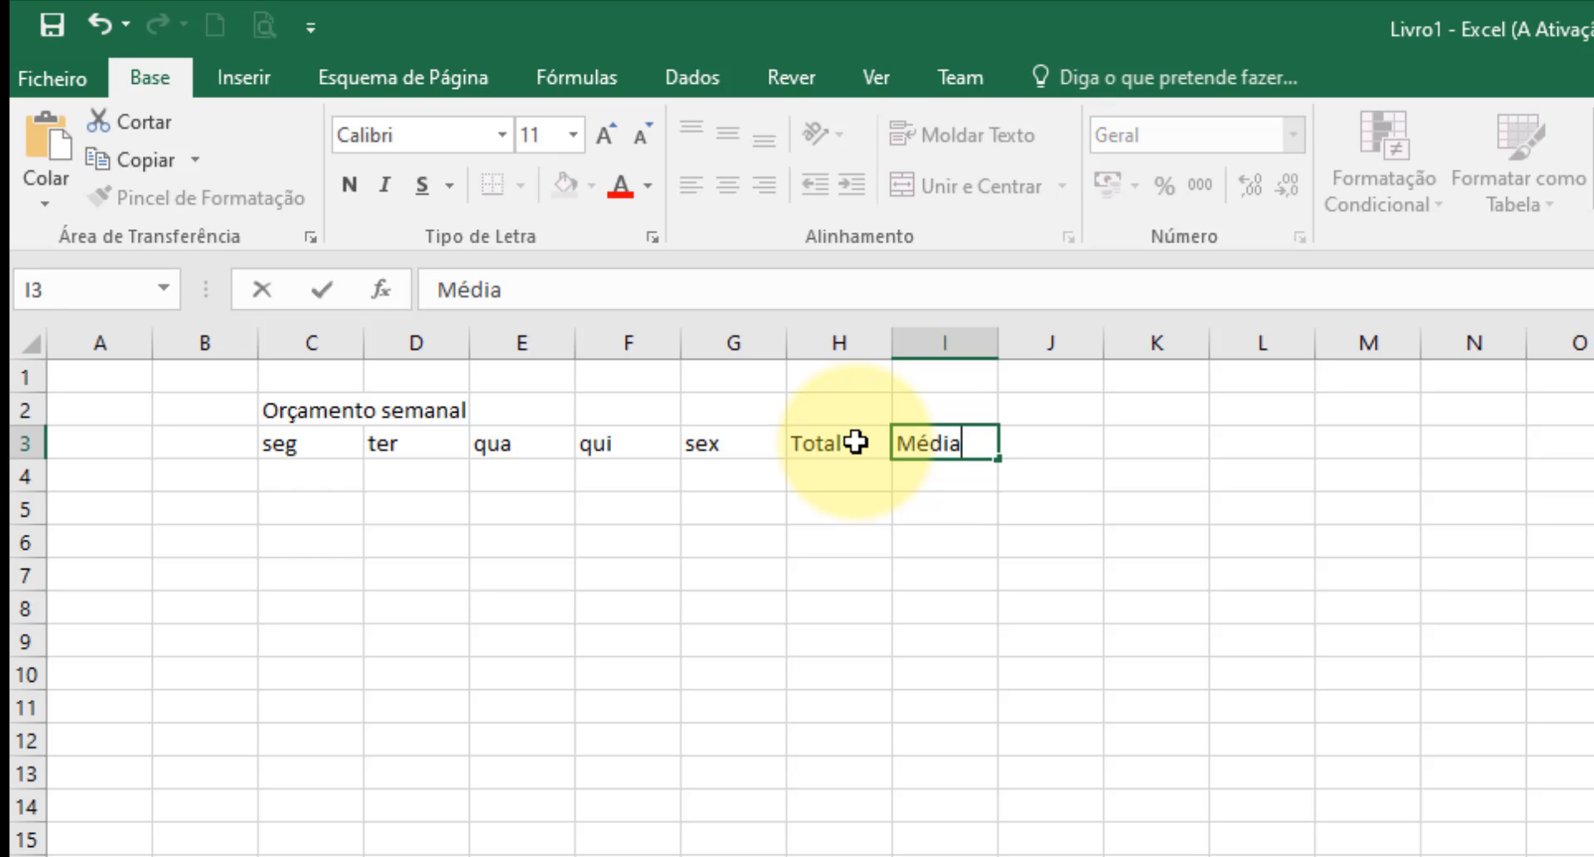
key(Tab)
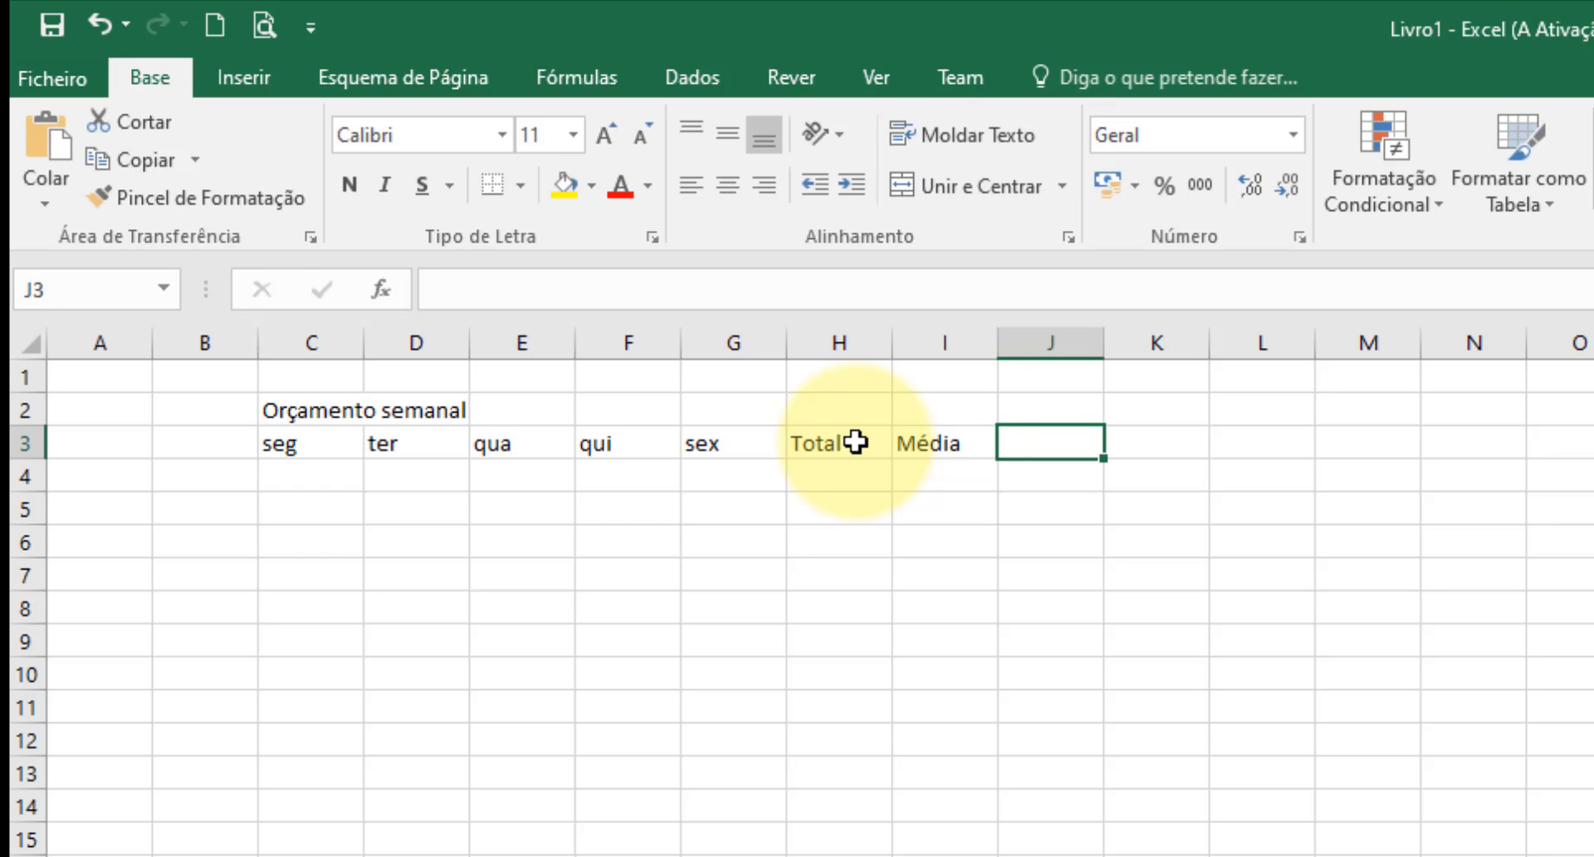
Add the headings Maior Valor in J3 and Menor Valor in K3, and autofit columns J and K to their text.
text(Maior)
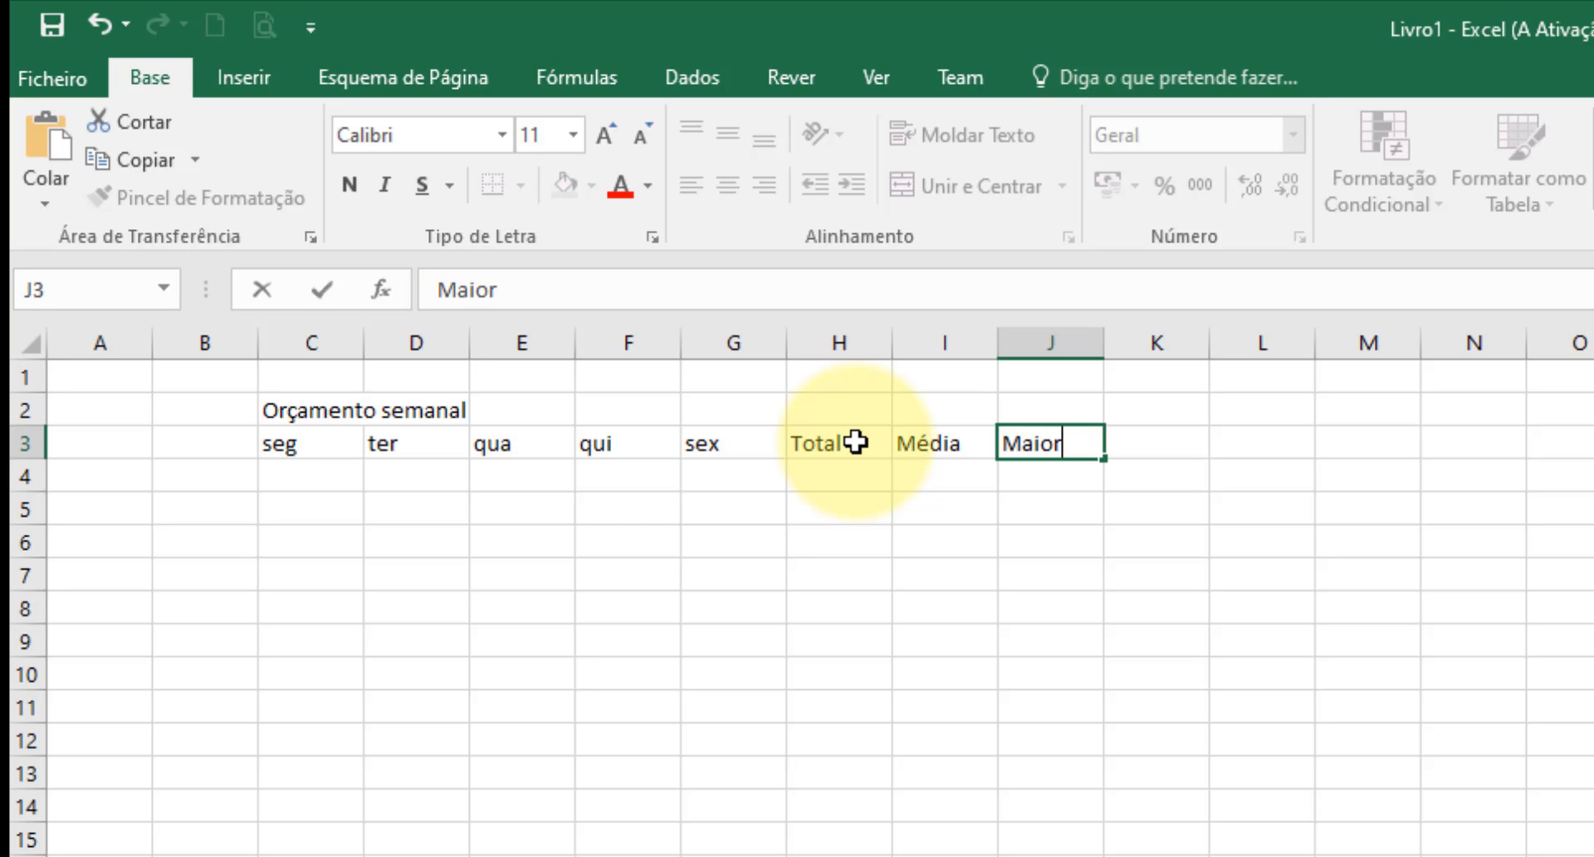
text( Valor)
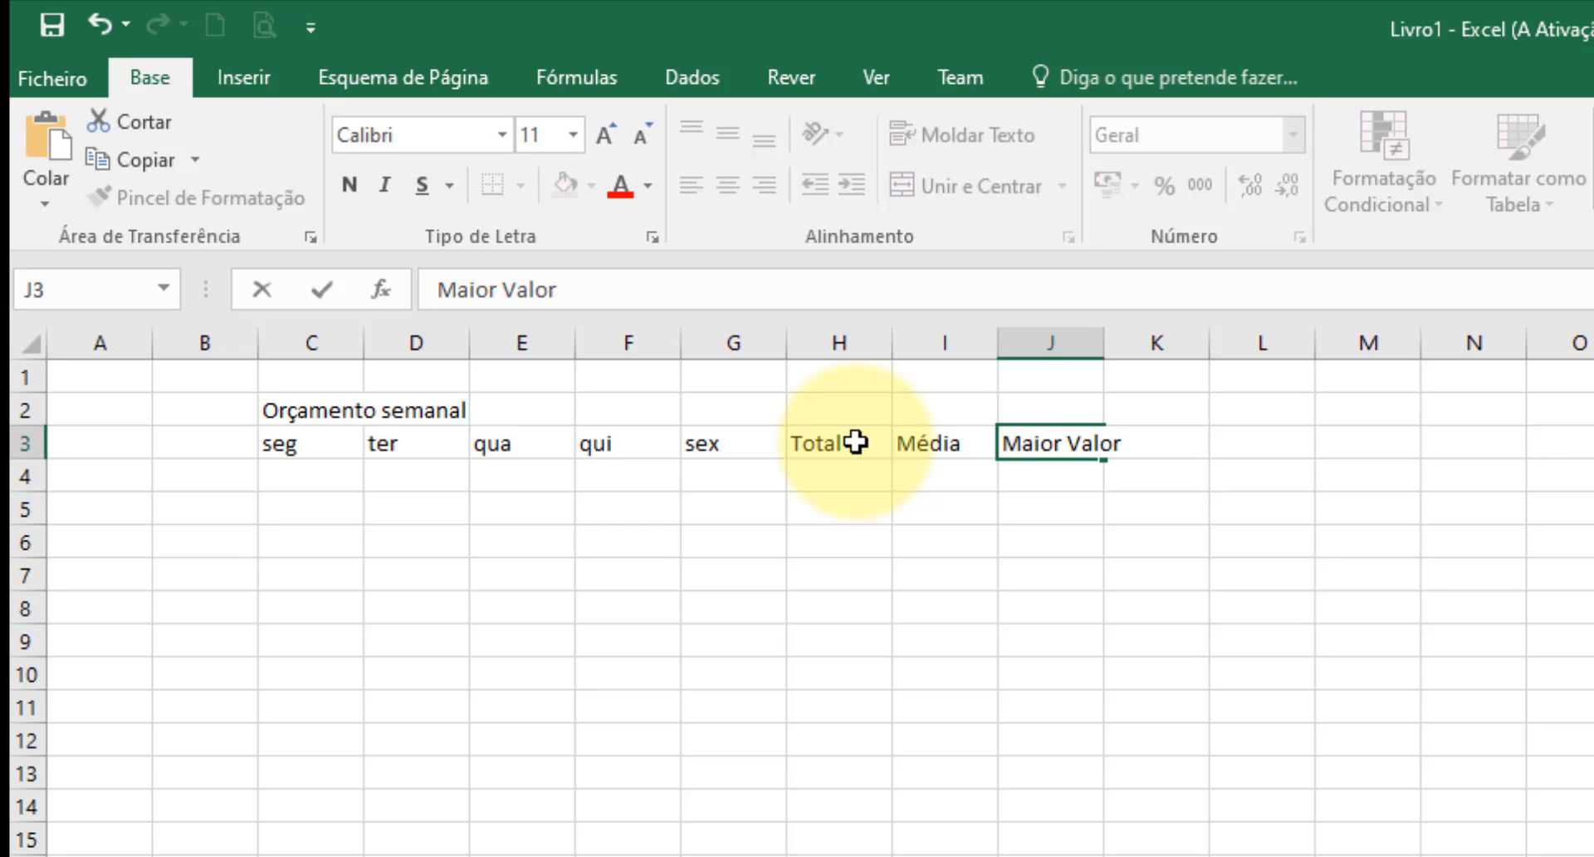
key(Tab)
text(Men)
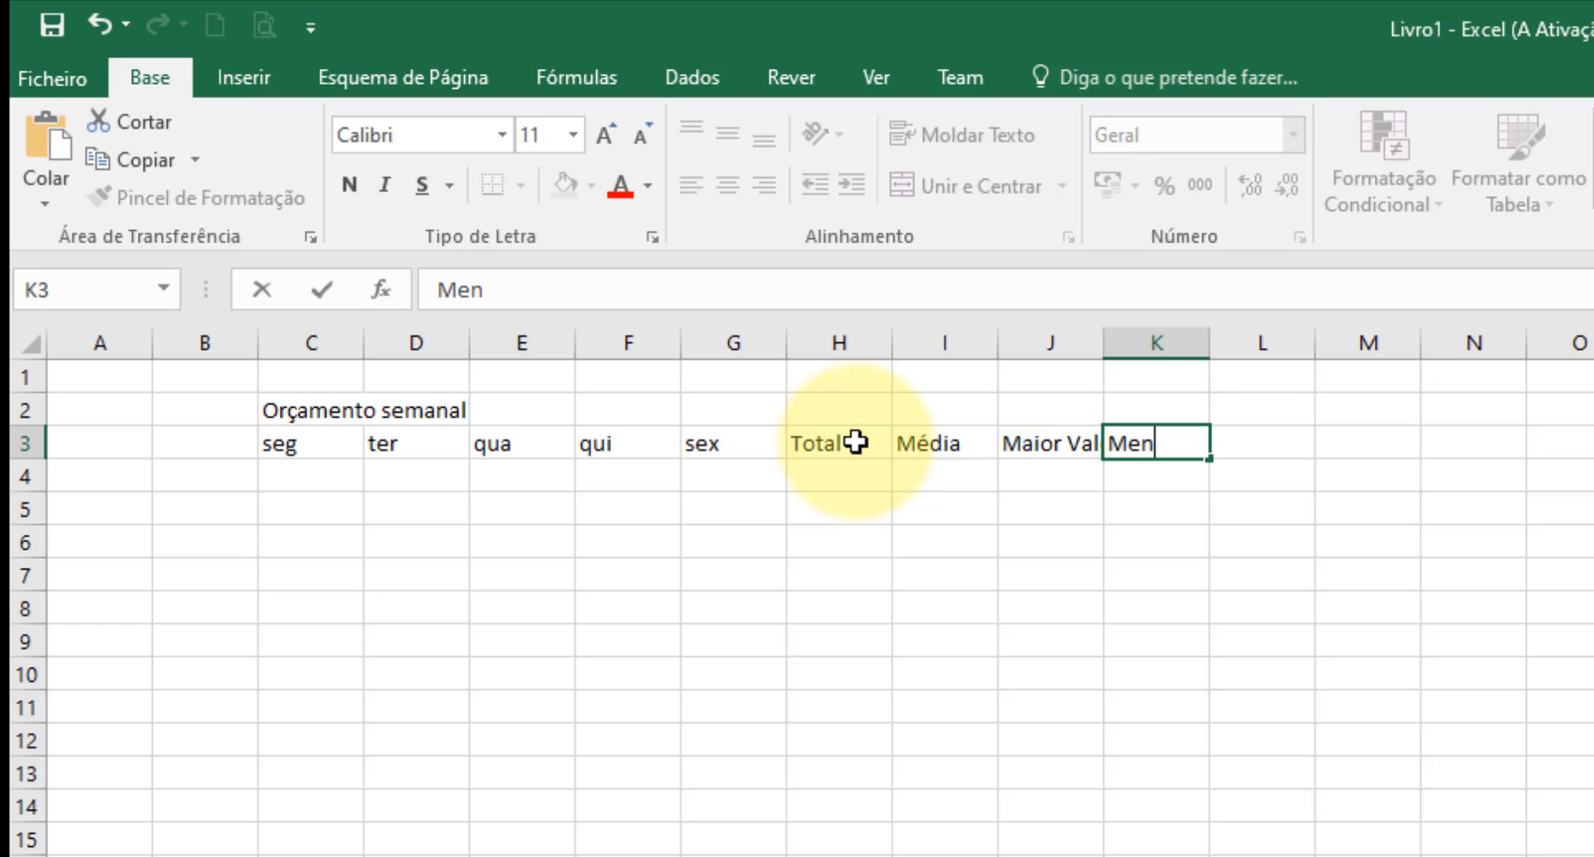
text(or Valor)
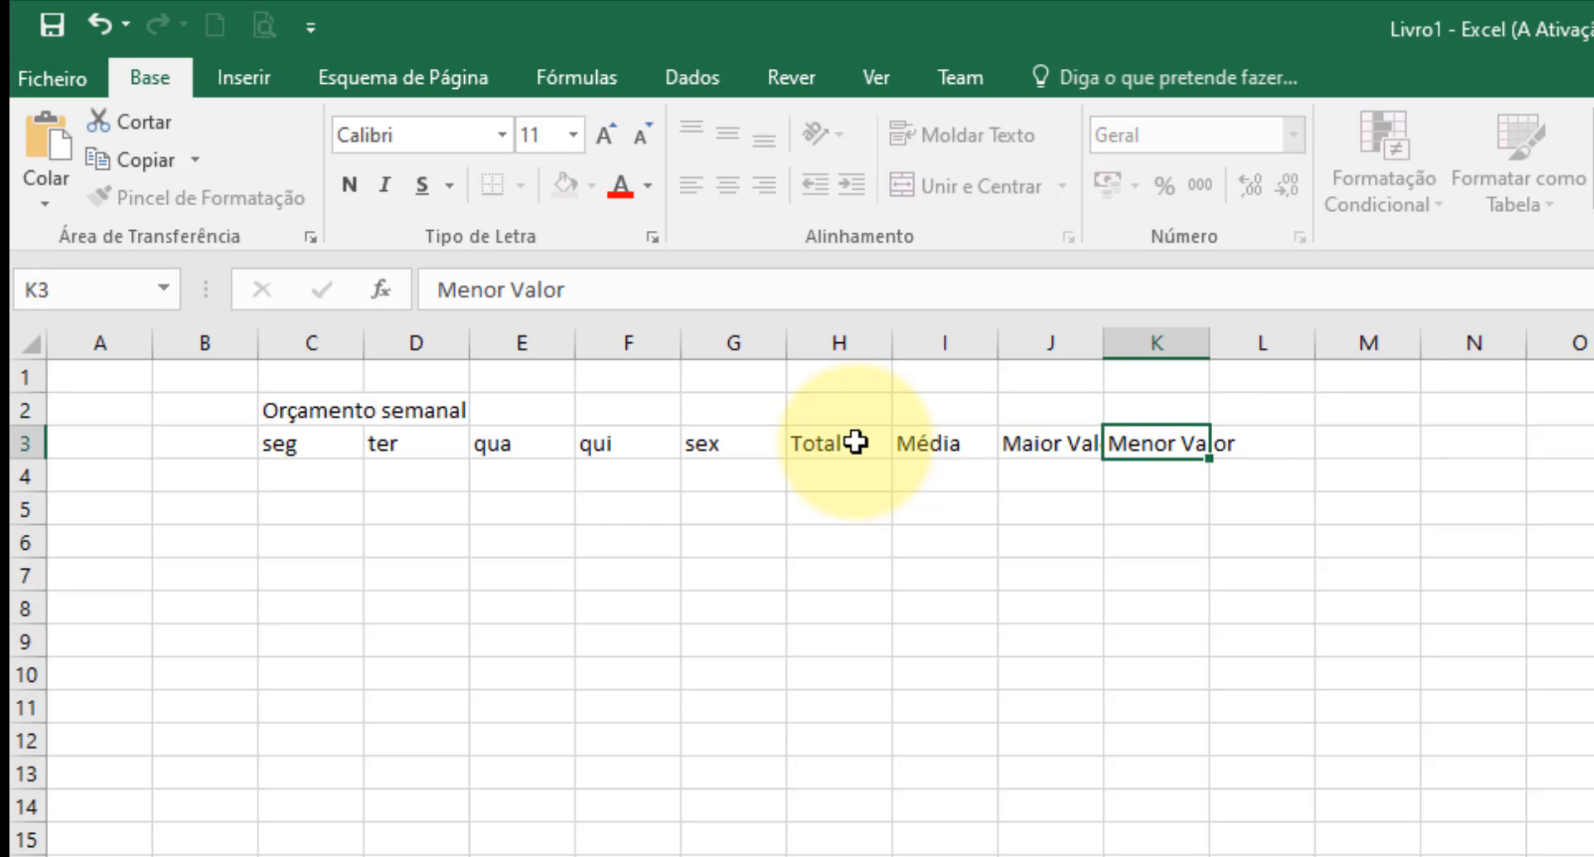
key(Return)
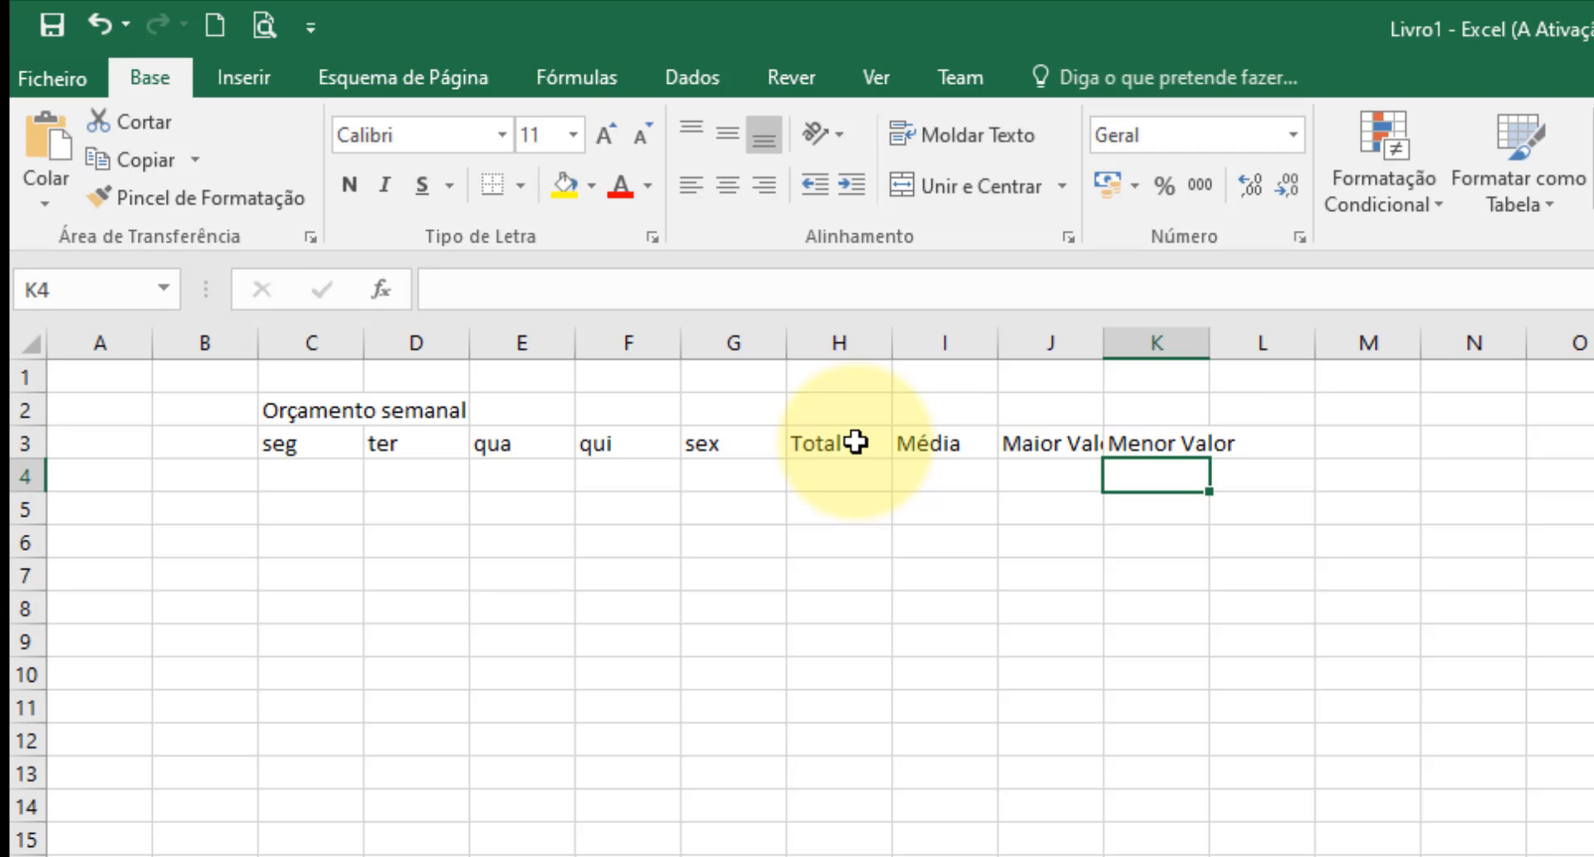
double_click(1104, 334)
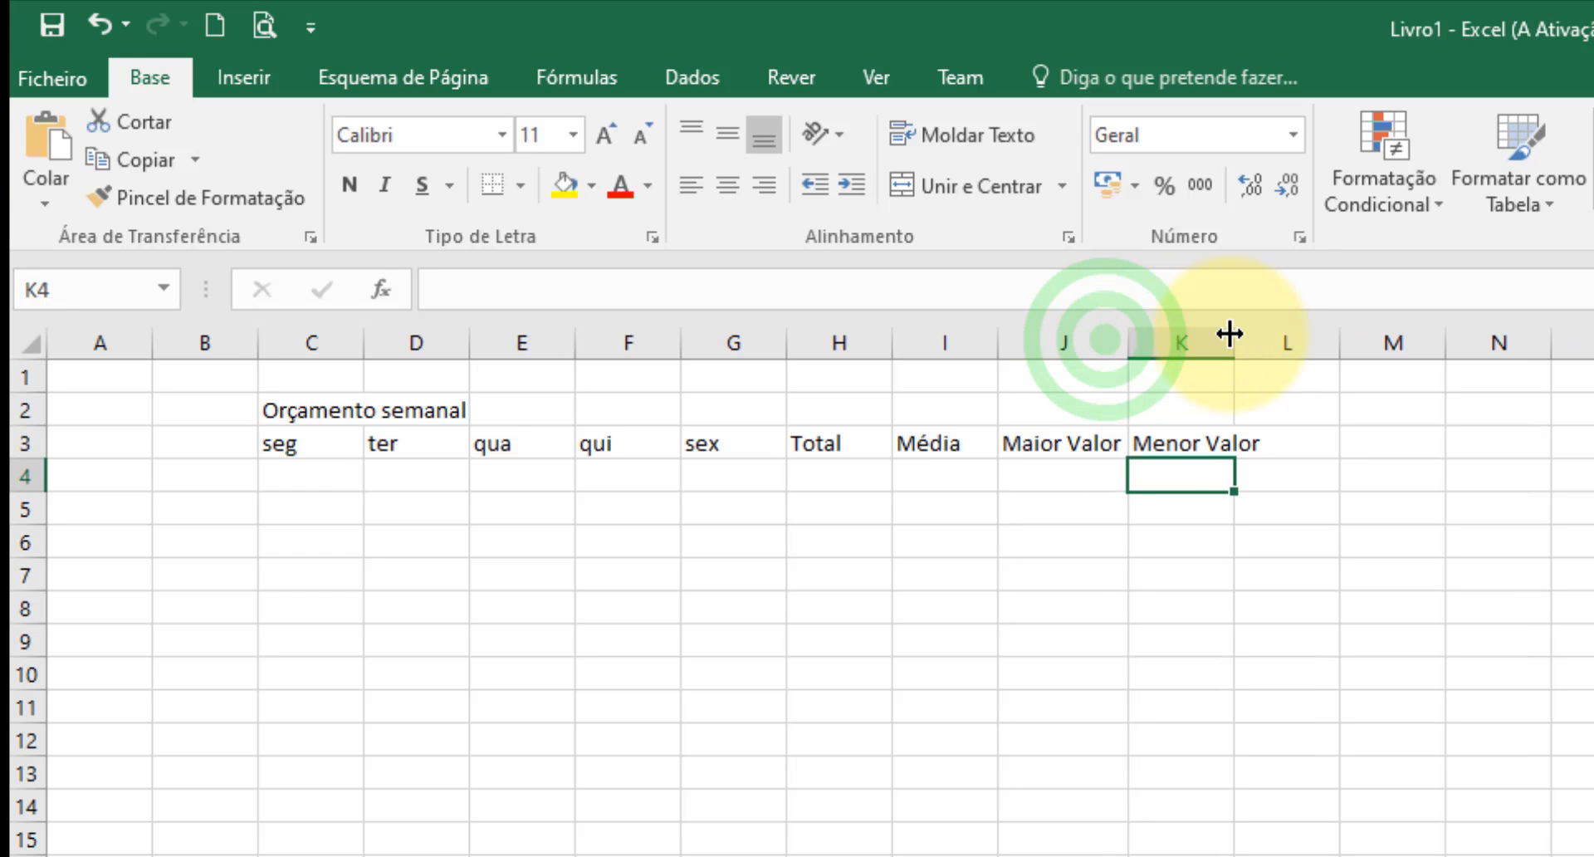
double_click(1234, 334)
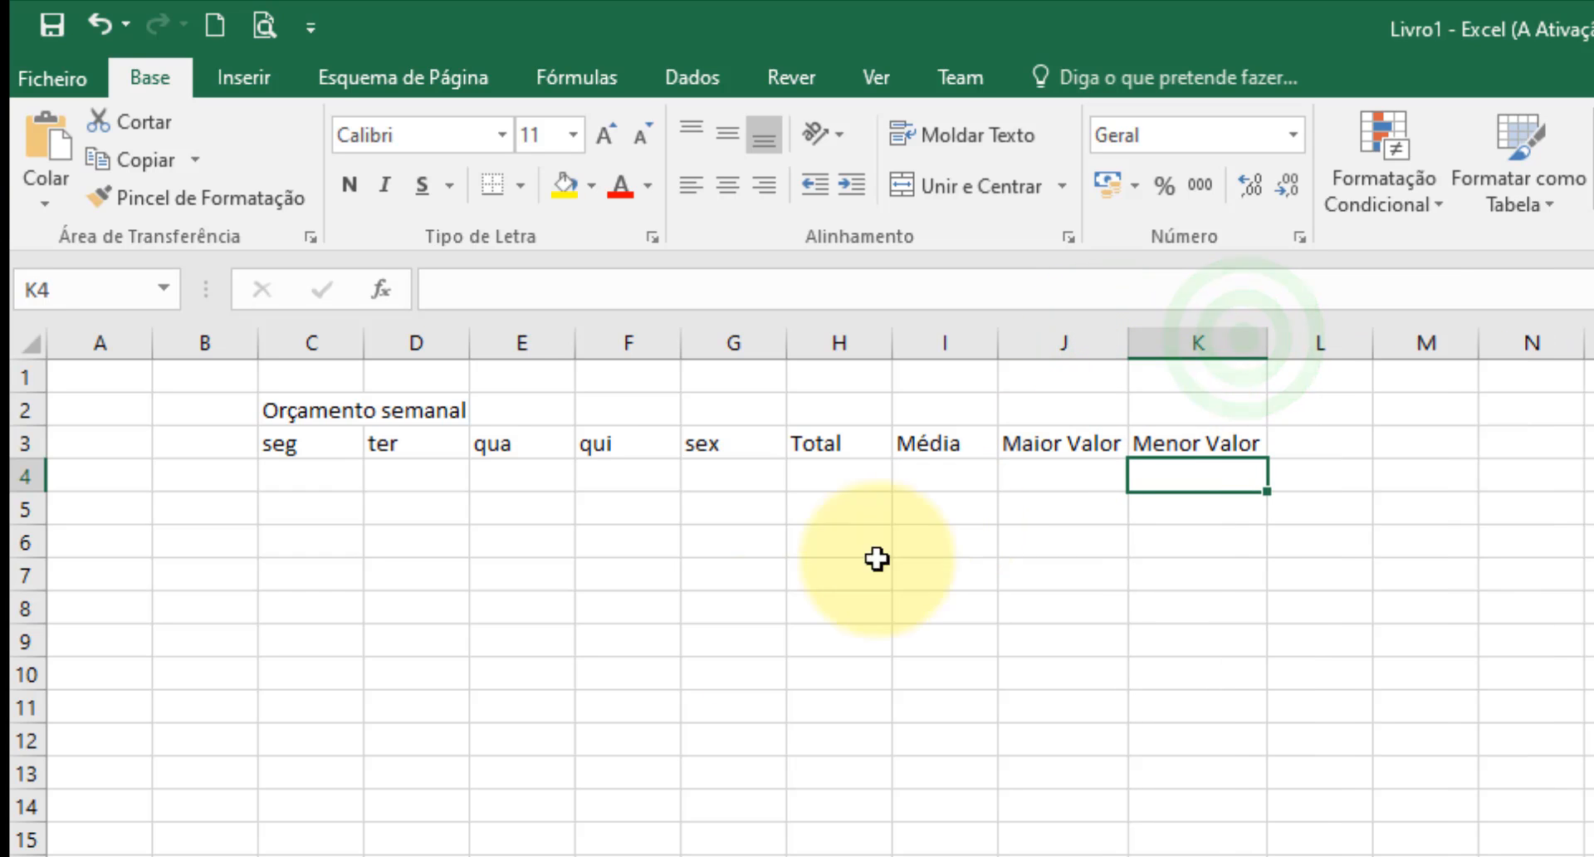
Enter the row labels Refeitório, Bar and Extras in cells B4 to B6.
click(211, 480)
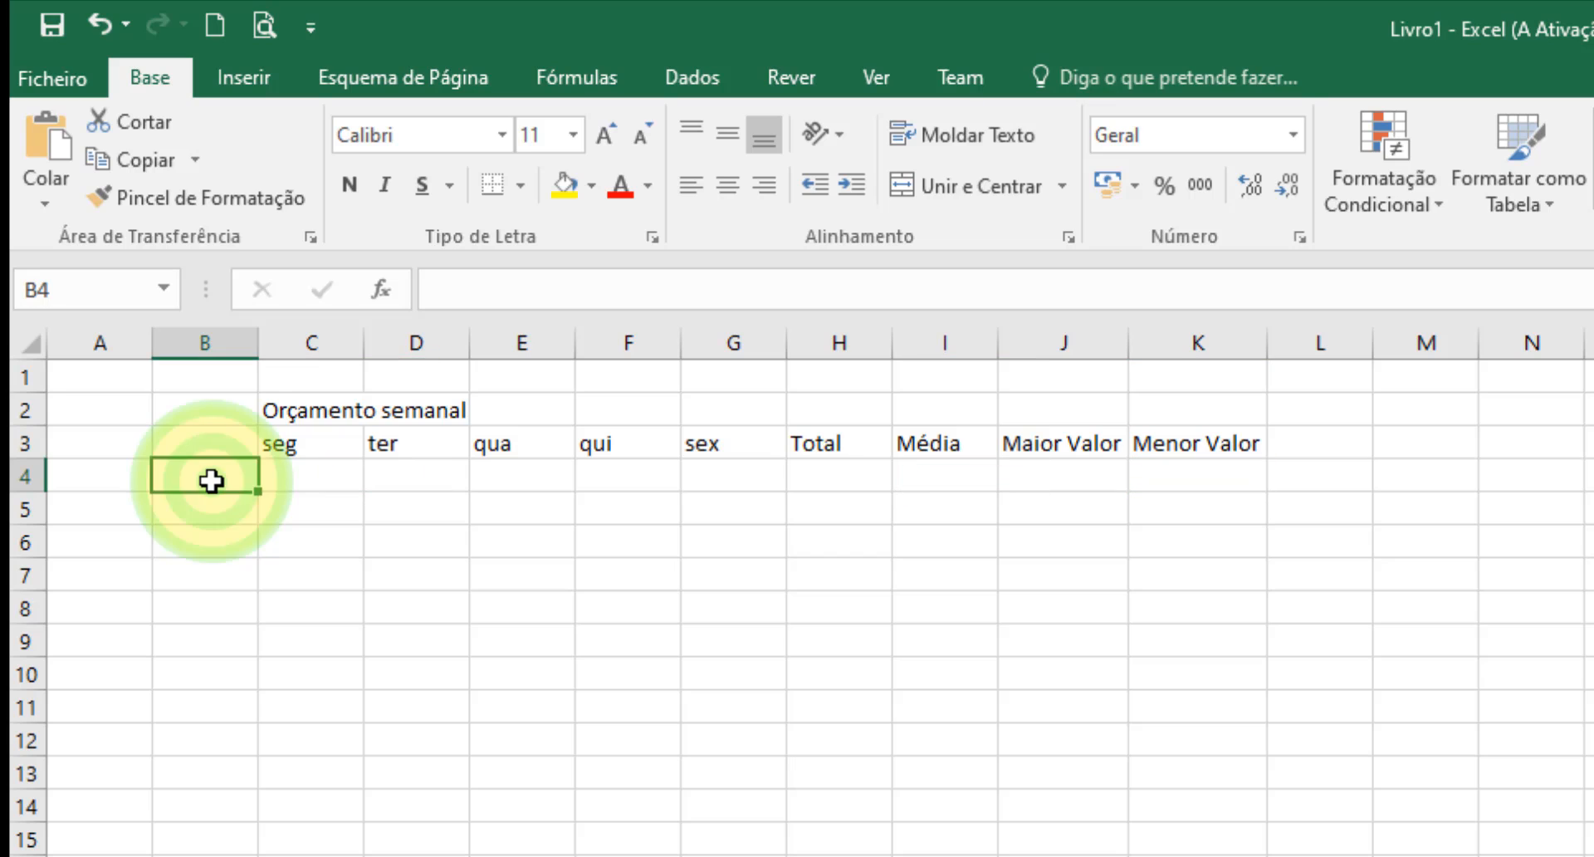
text(Re)
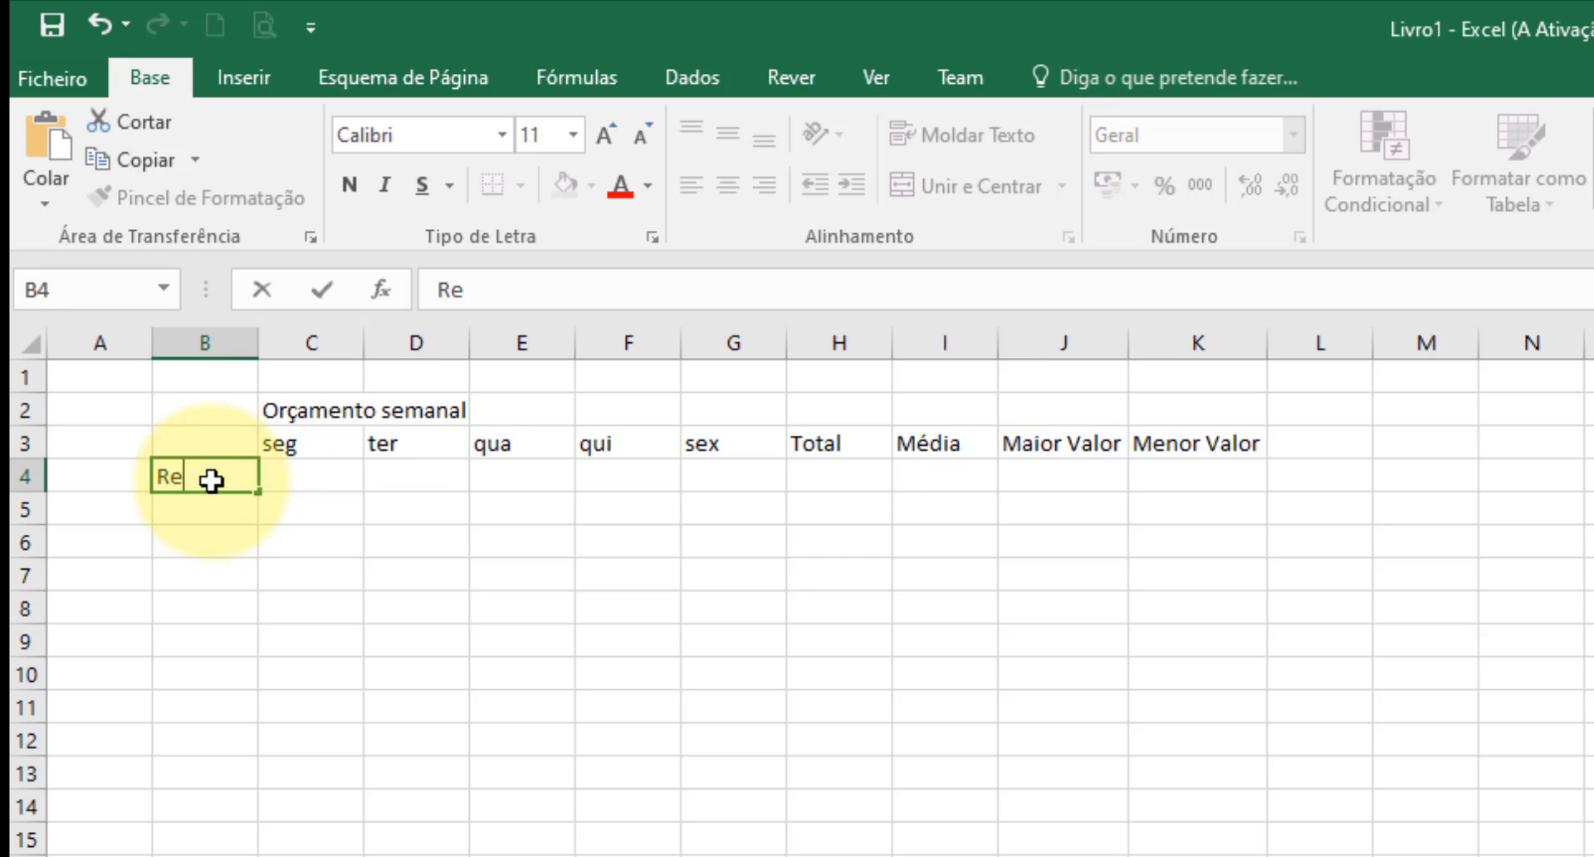
text(feitório)
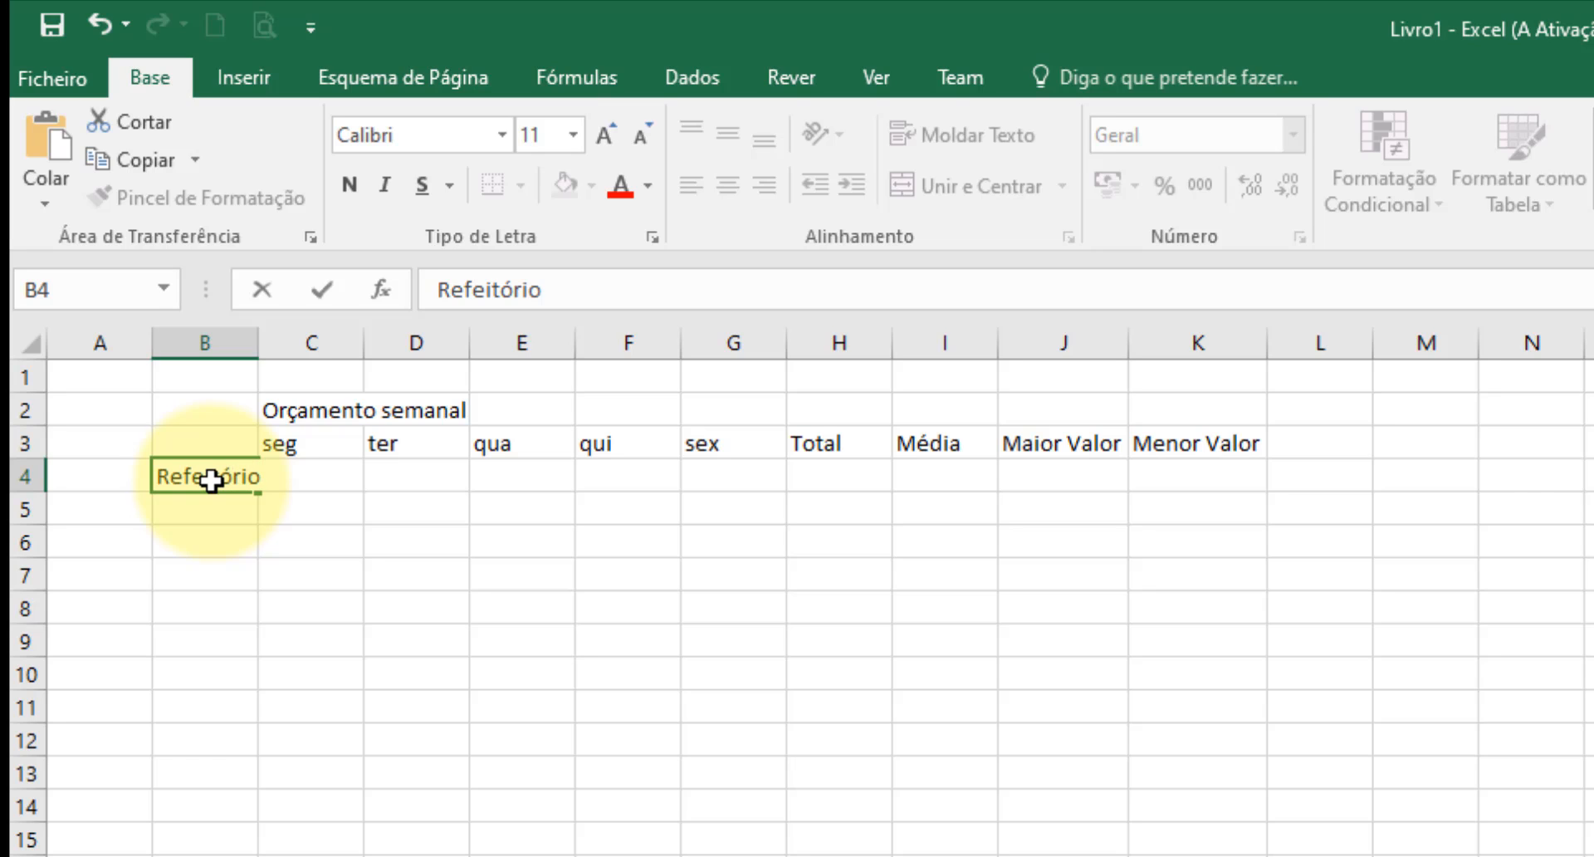
key(Return)
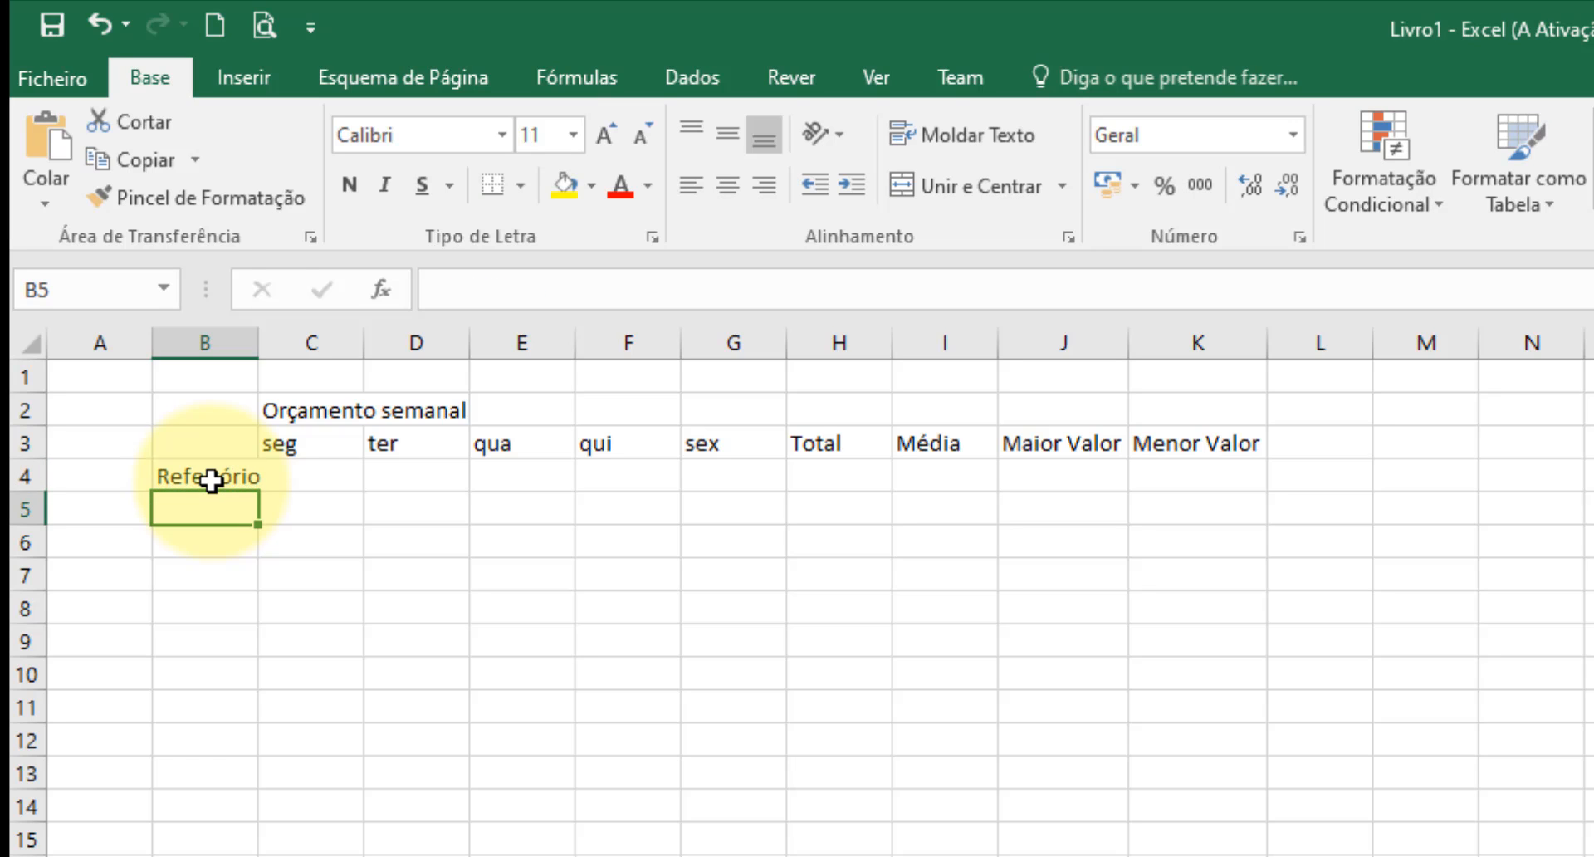
text(Bar)
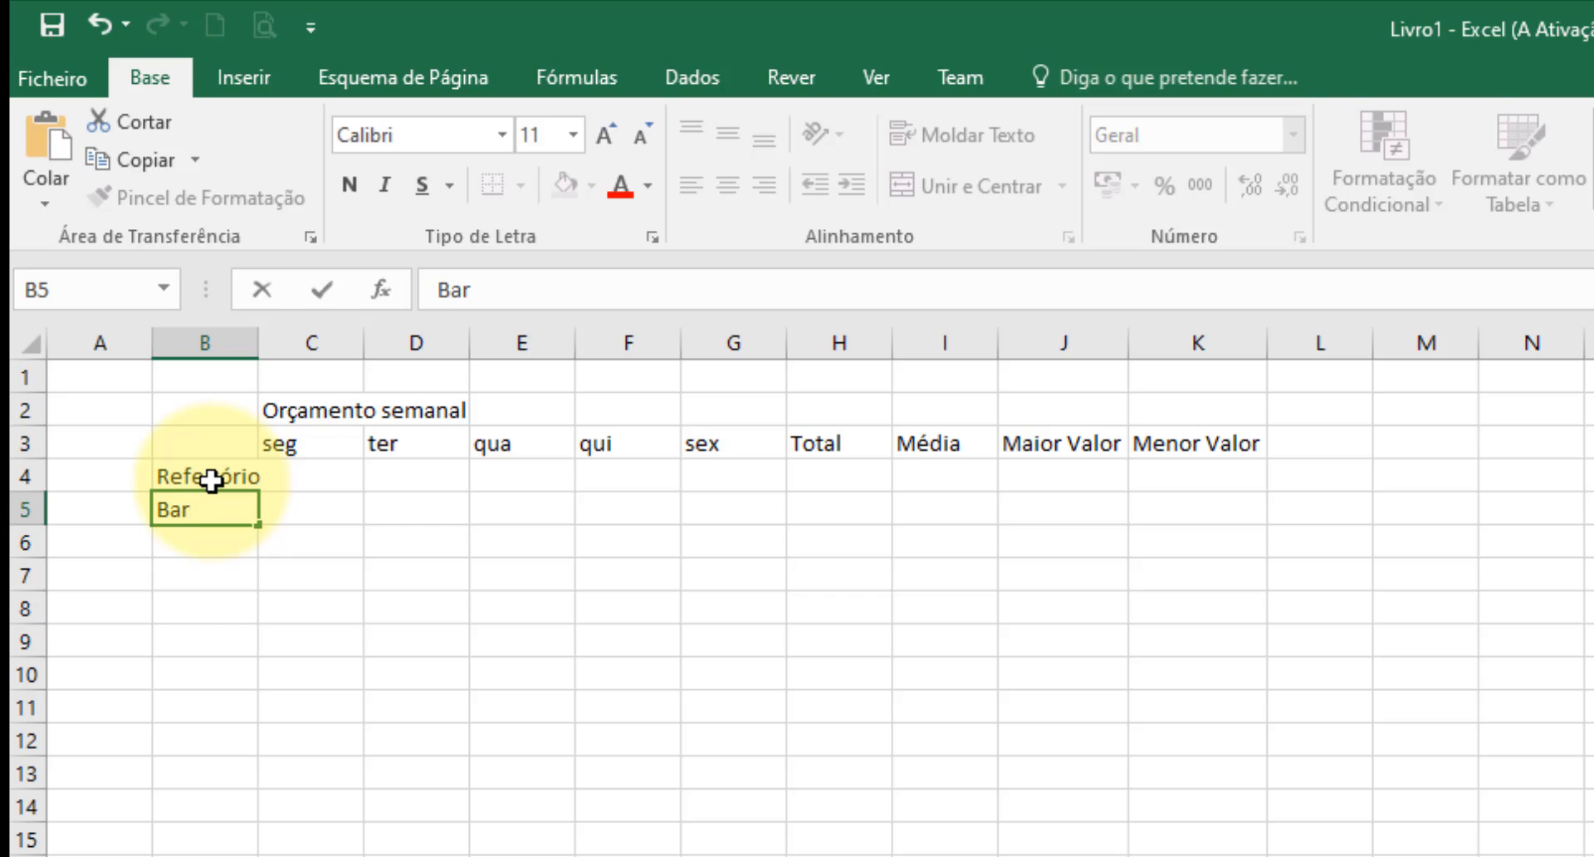
key(Return)
text(Extra)
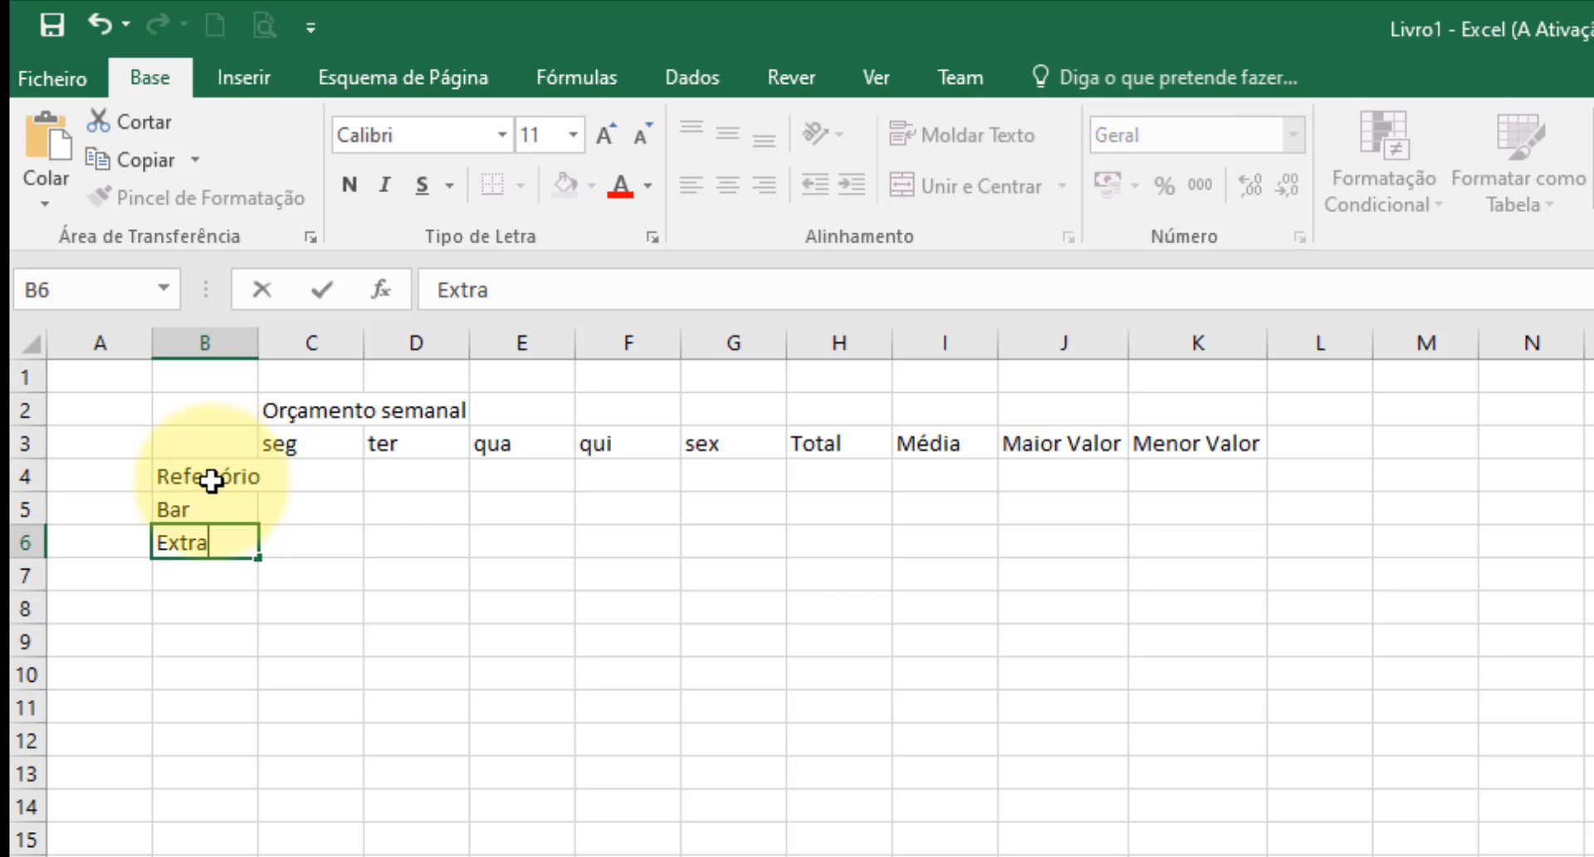
text(s)
key(Return)
Enter the row label Total diário in B7 and autofit column B to its text.
text(T)
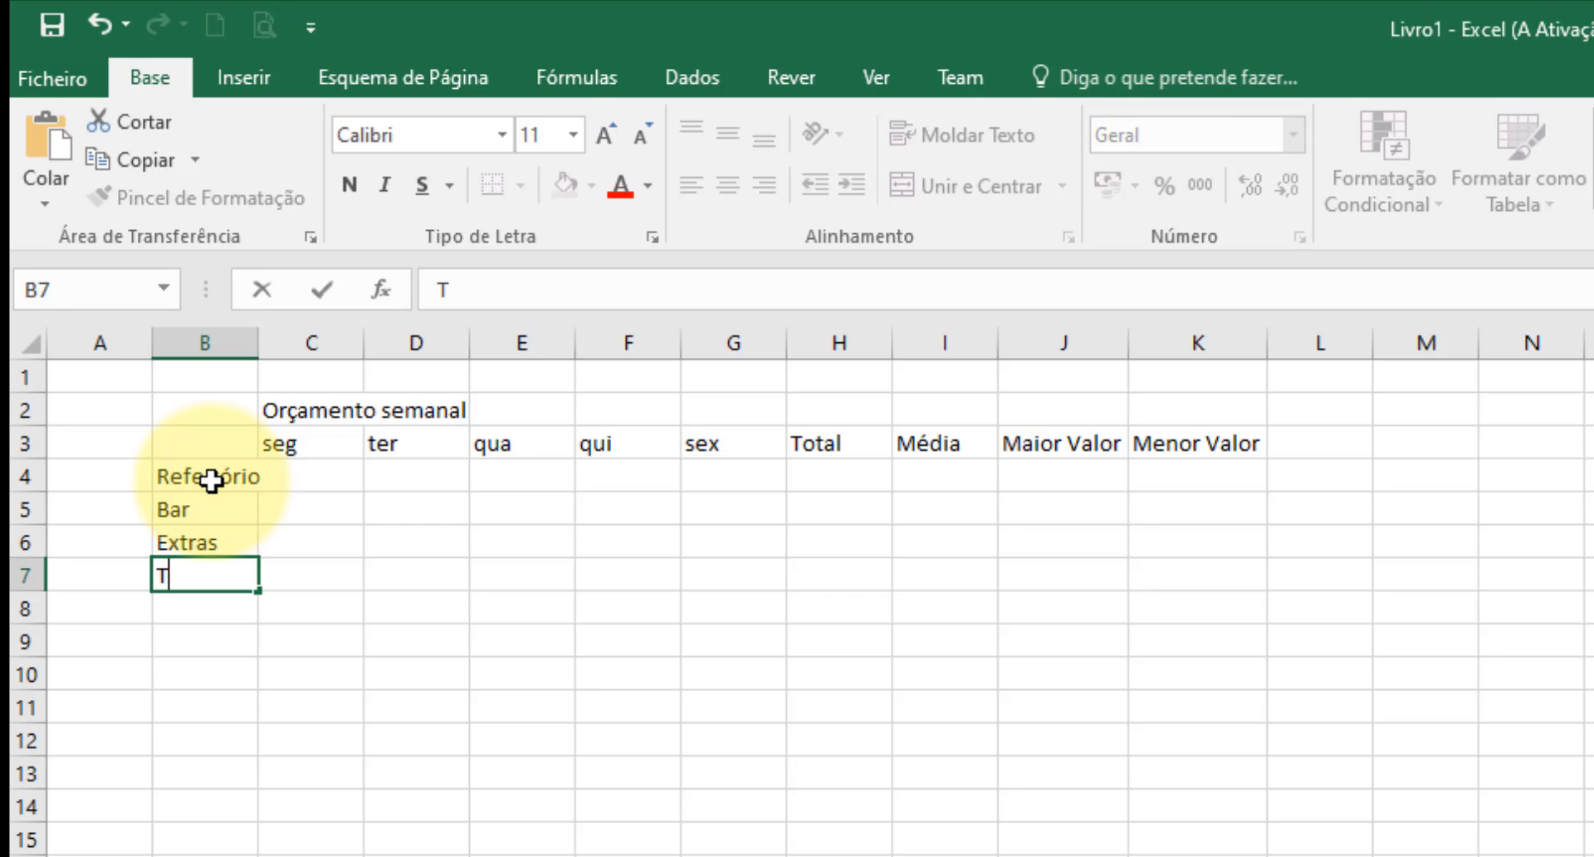
text(otal)
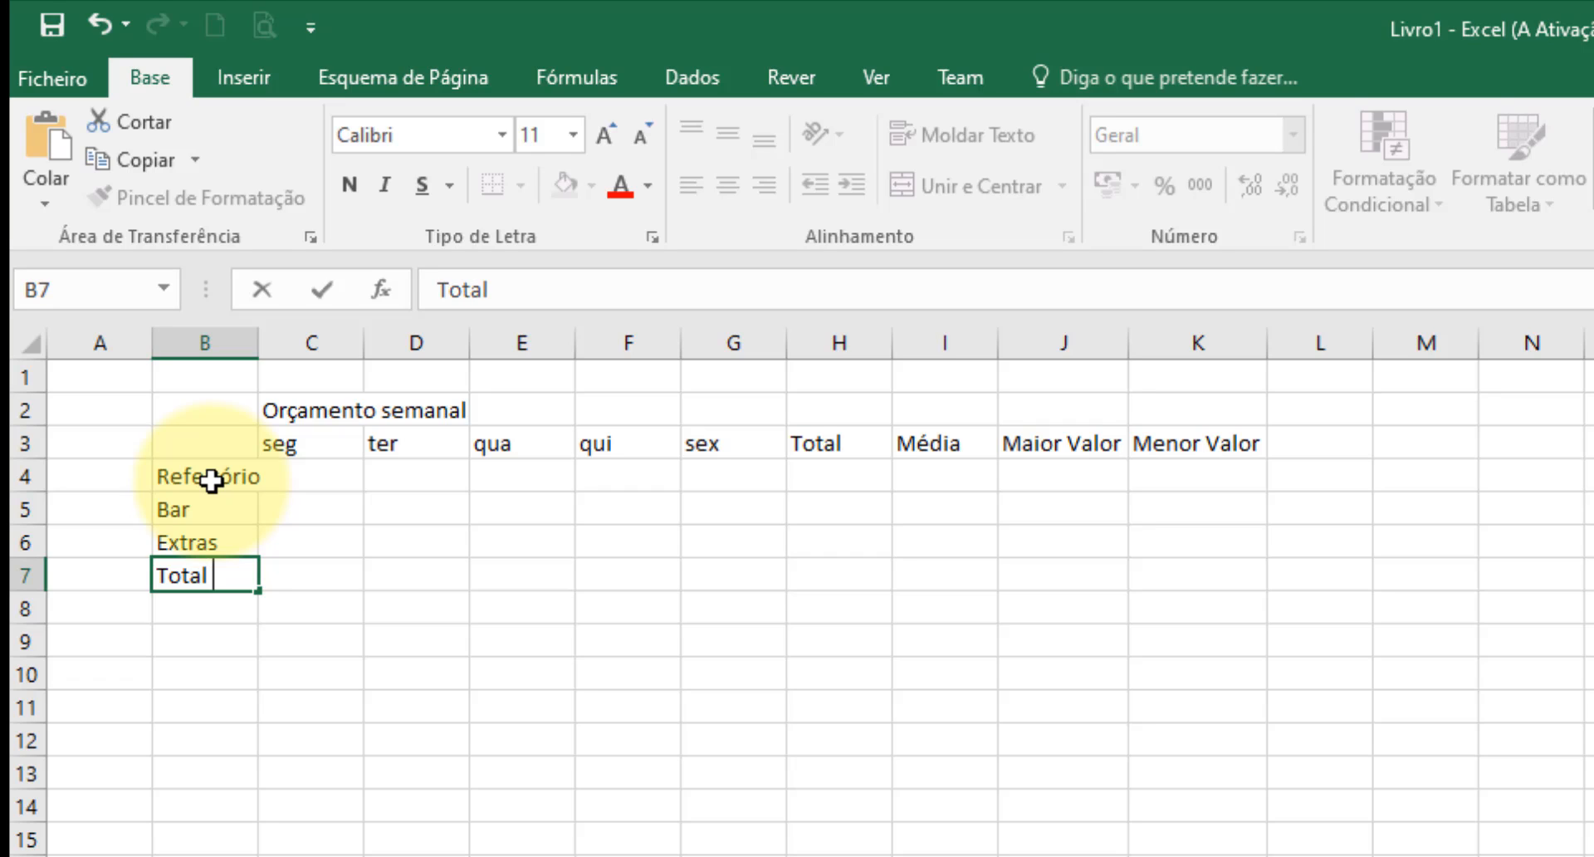
text( diár)
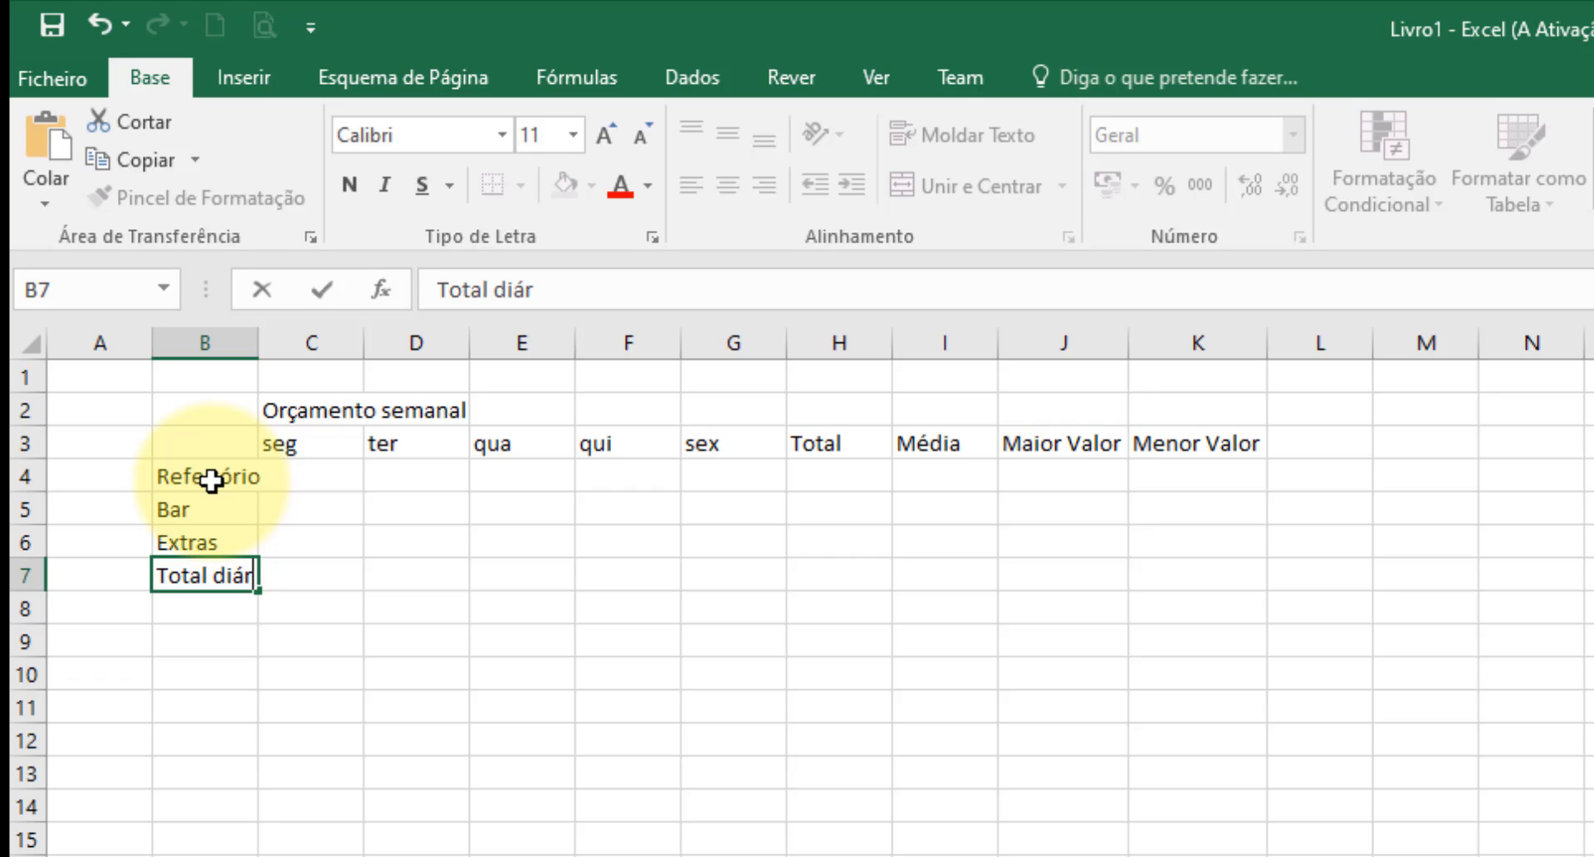
text(io)
key(Return)
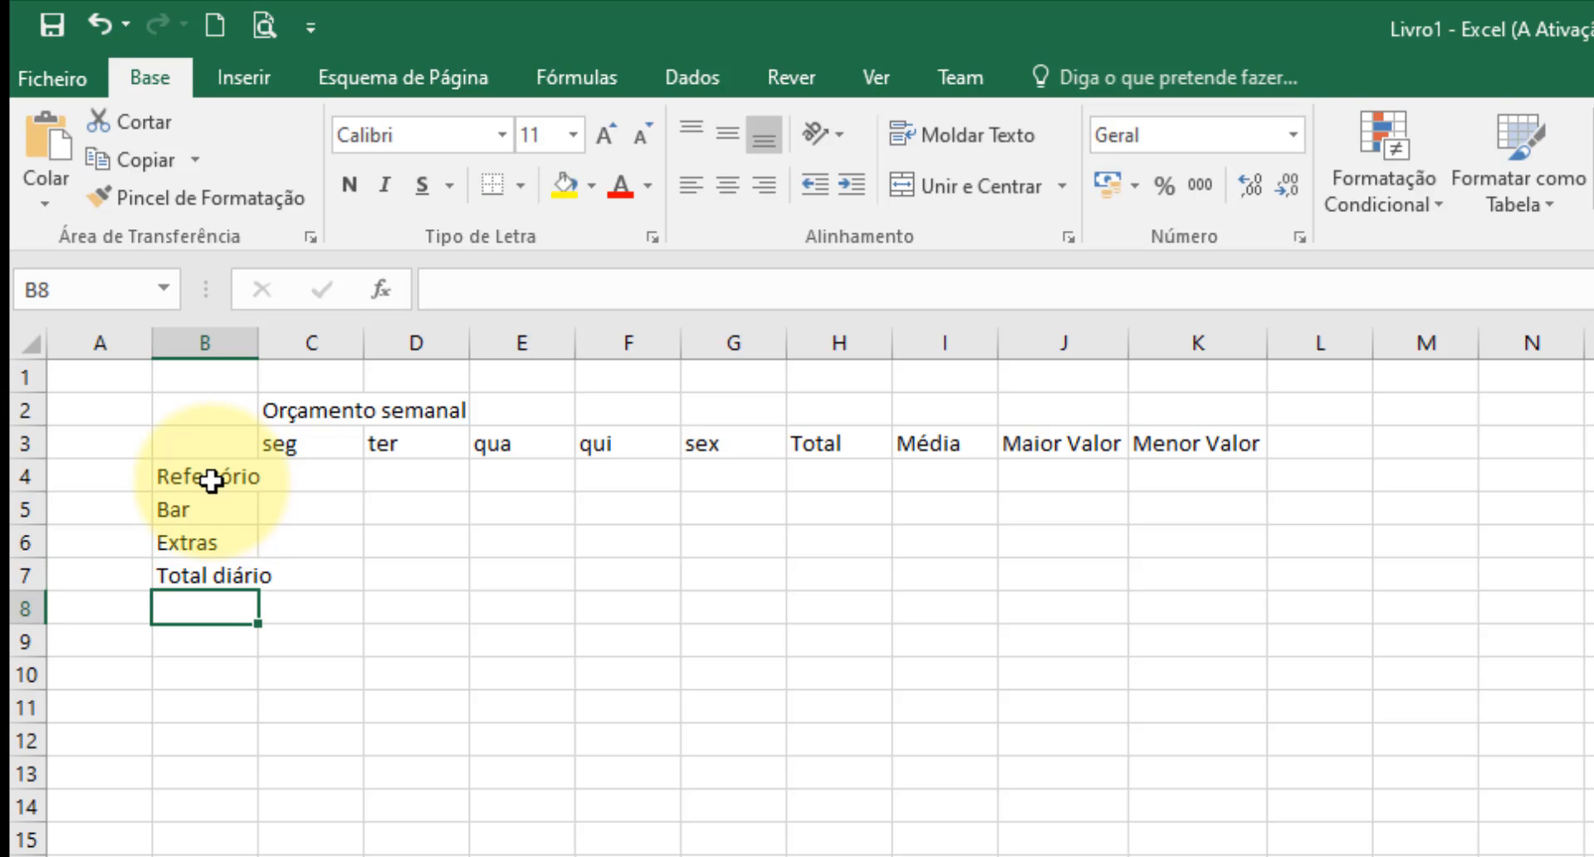
double_click(257, 342)
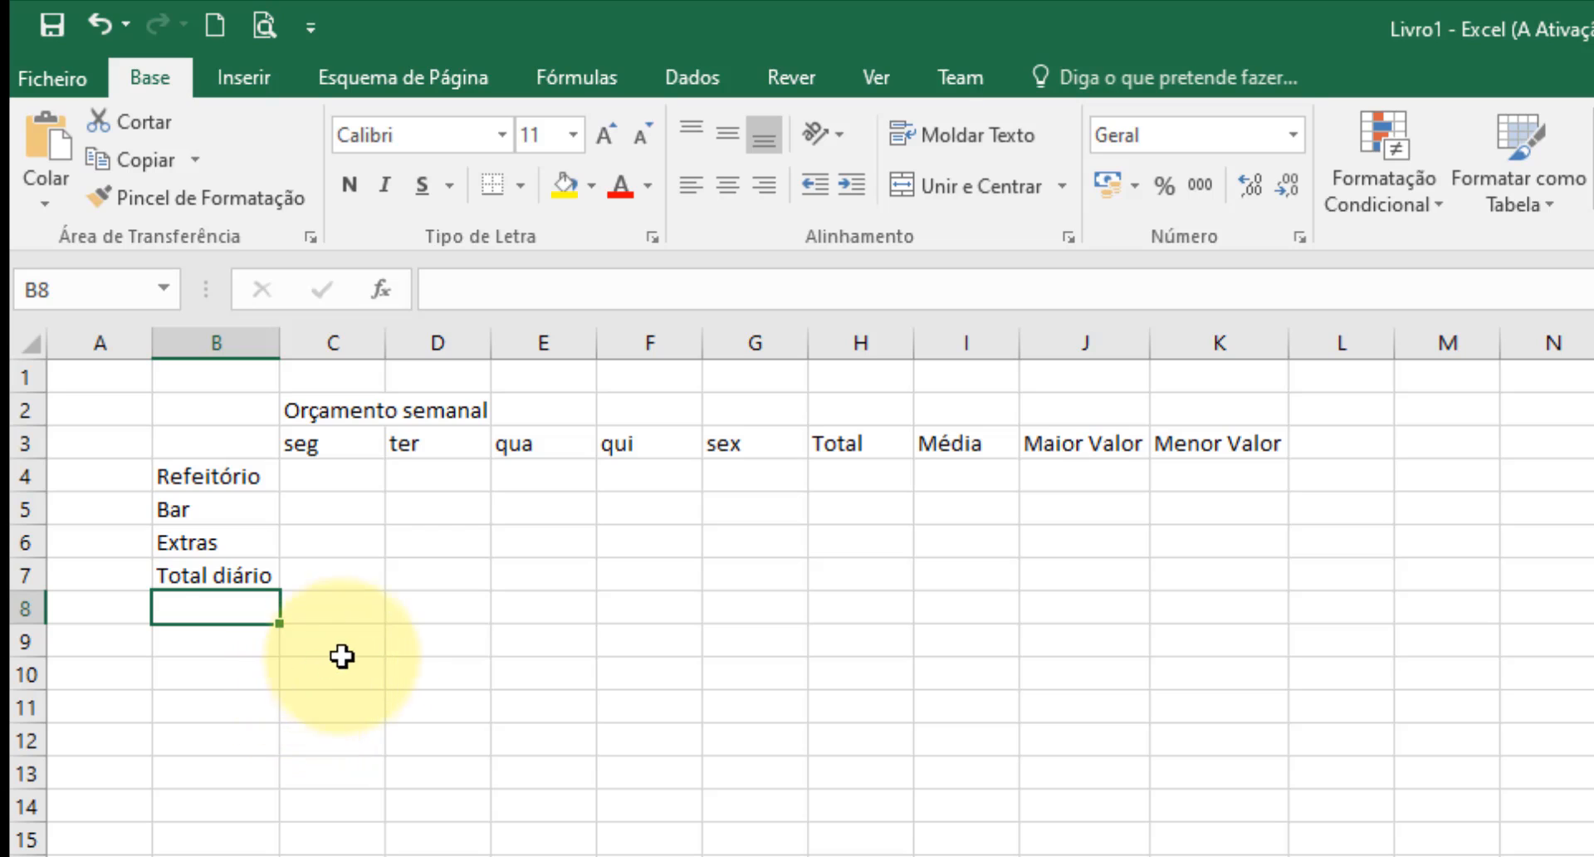
Enter the summary labels Receita, Despesa and Saldo in cells D9 to D11.
click(428, 644)
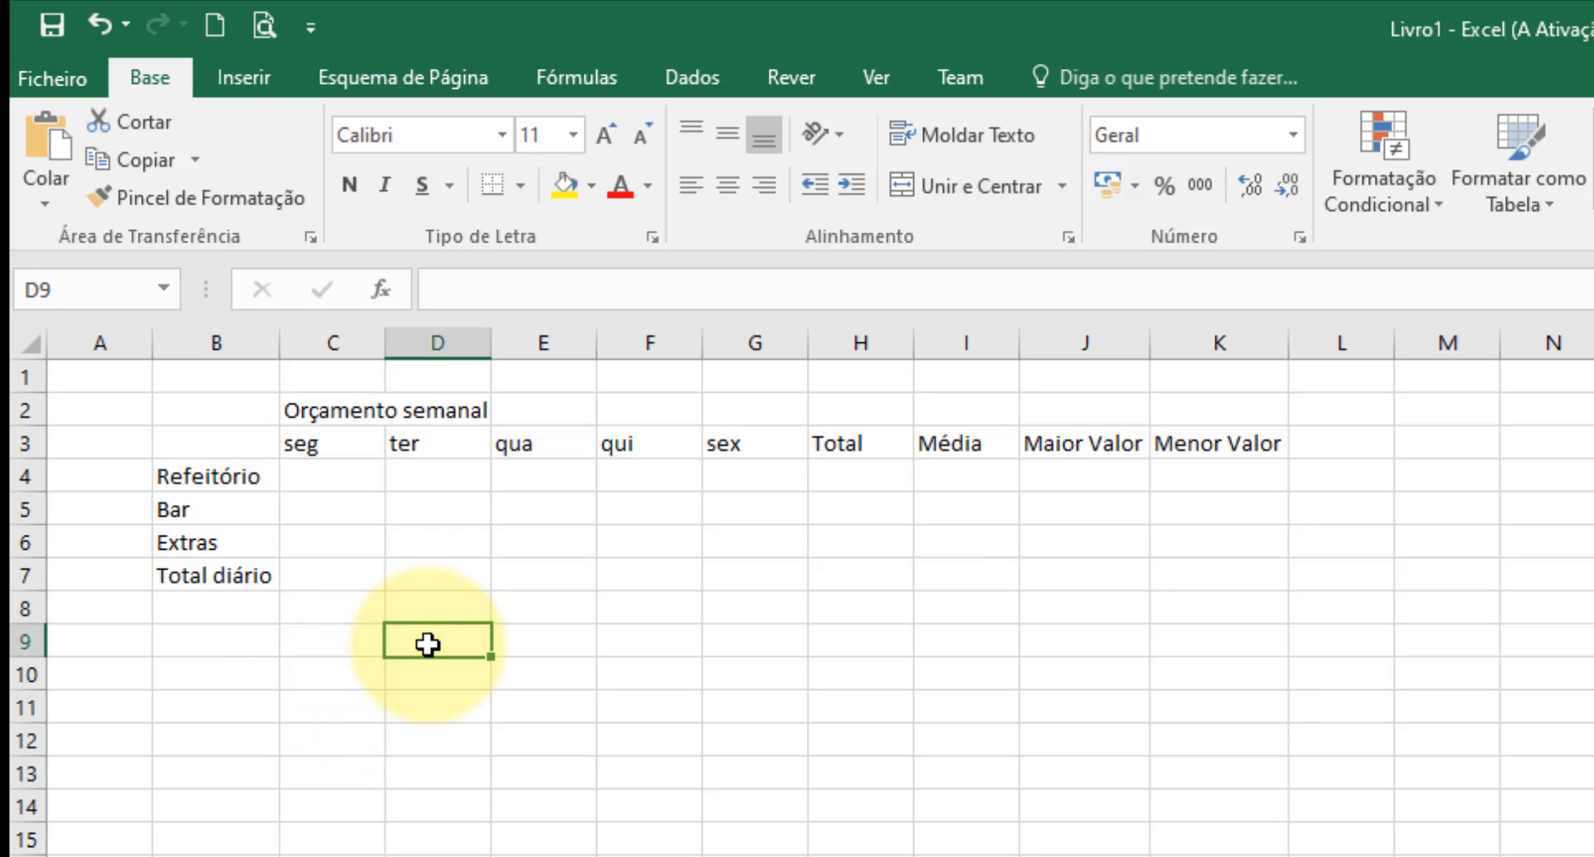
text(Receita)
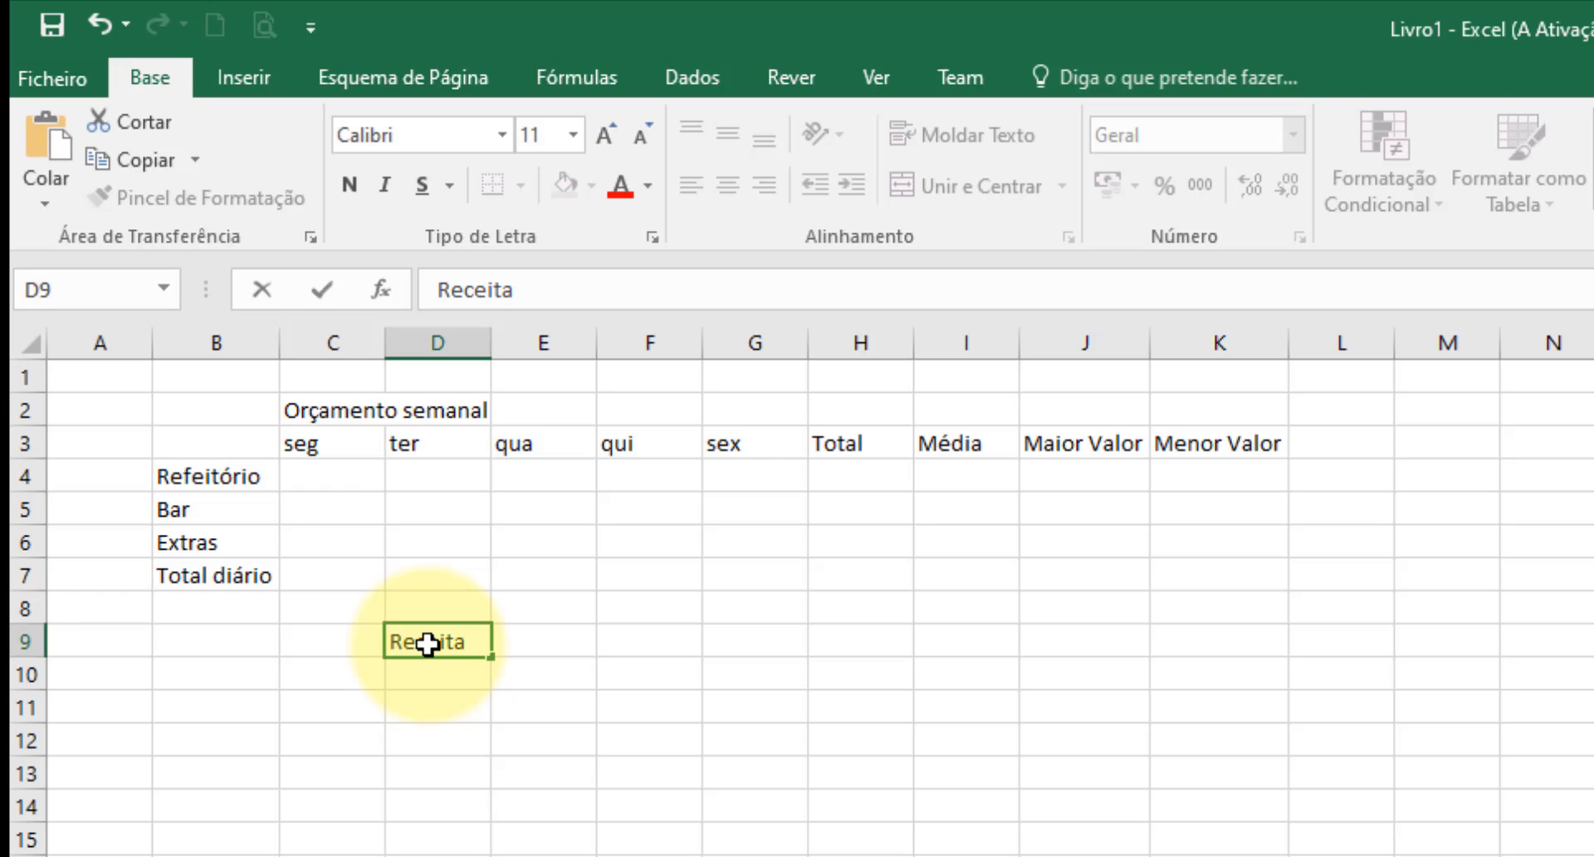
key(Return)
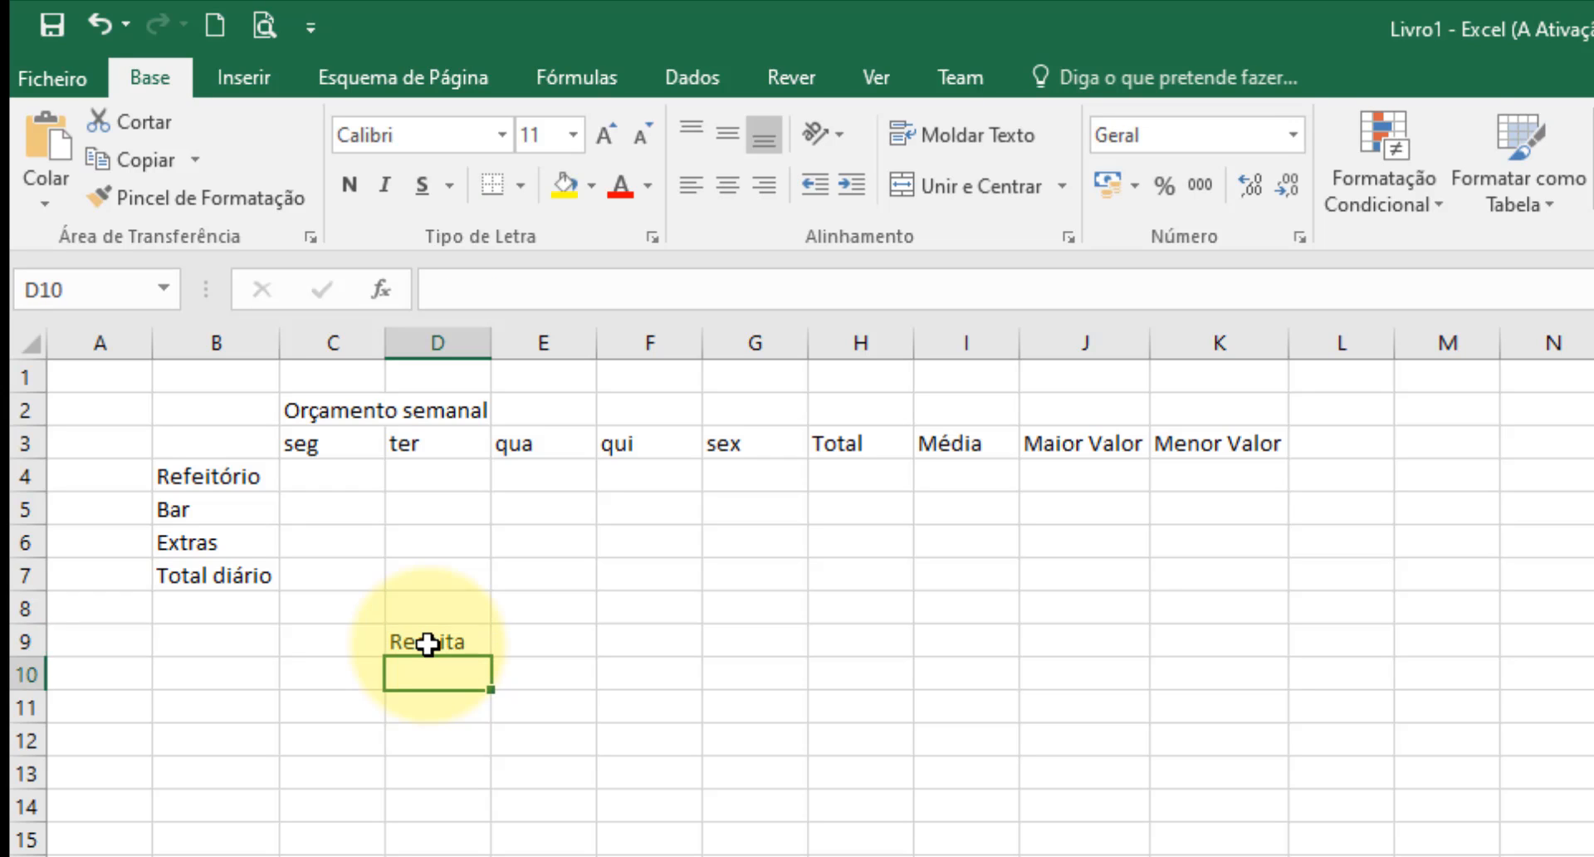
text(Despesa)
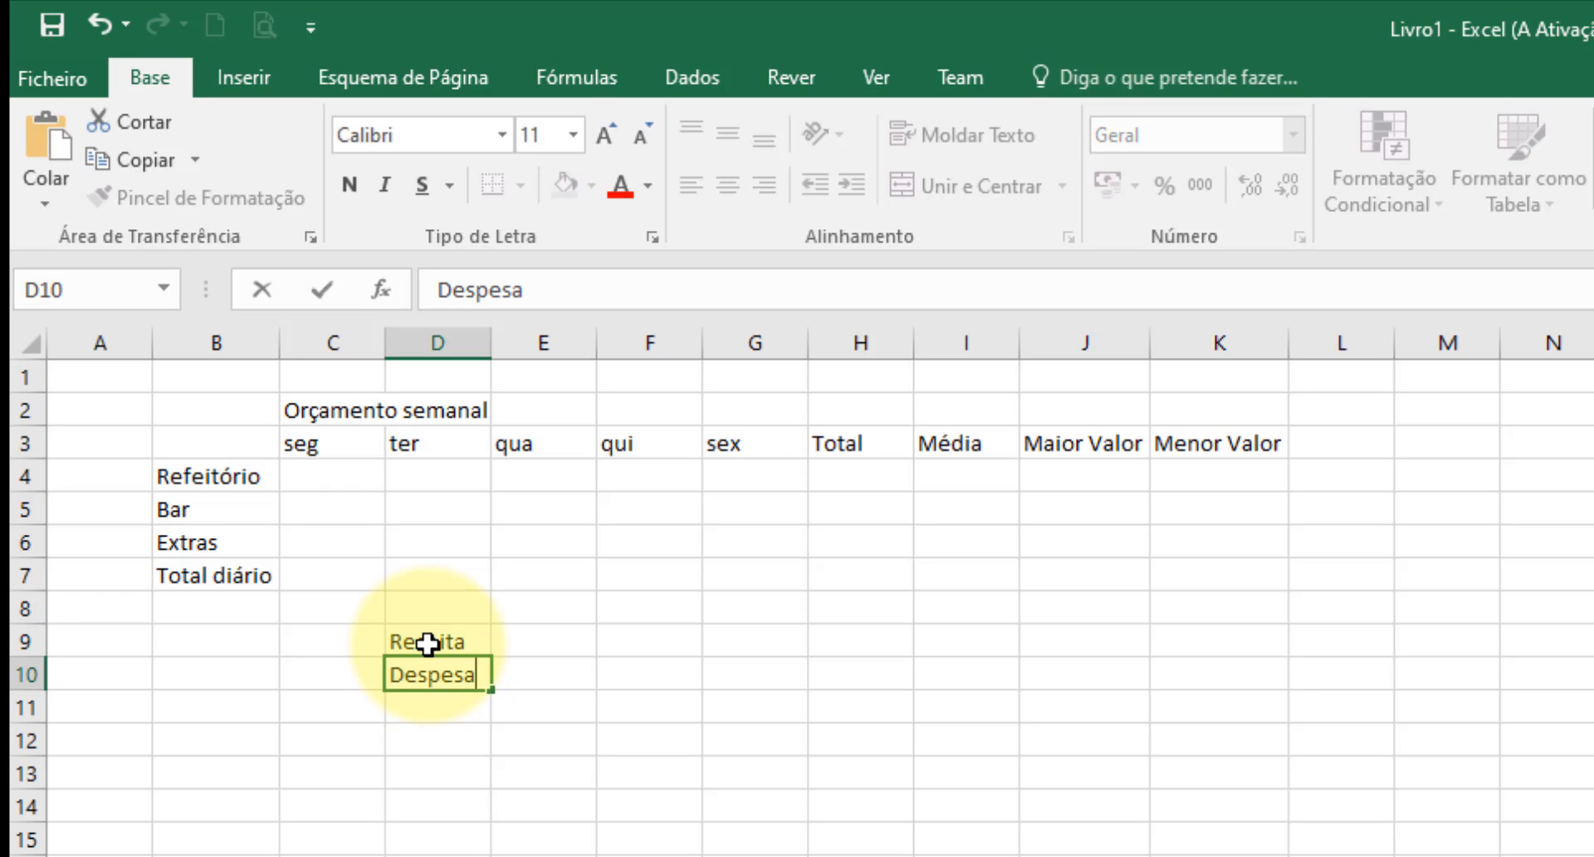
key(Return)
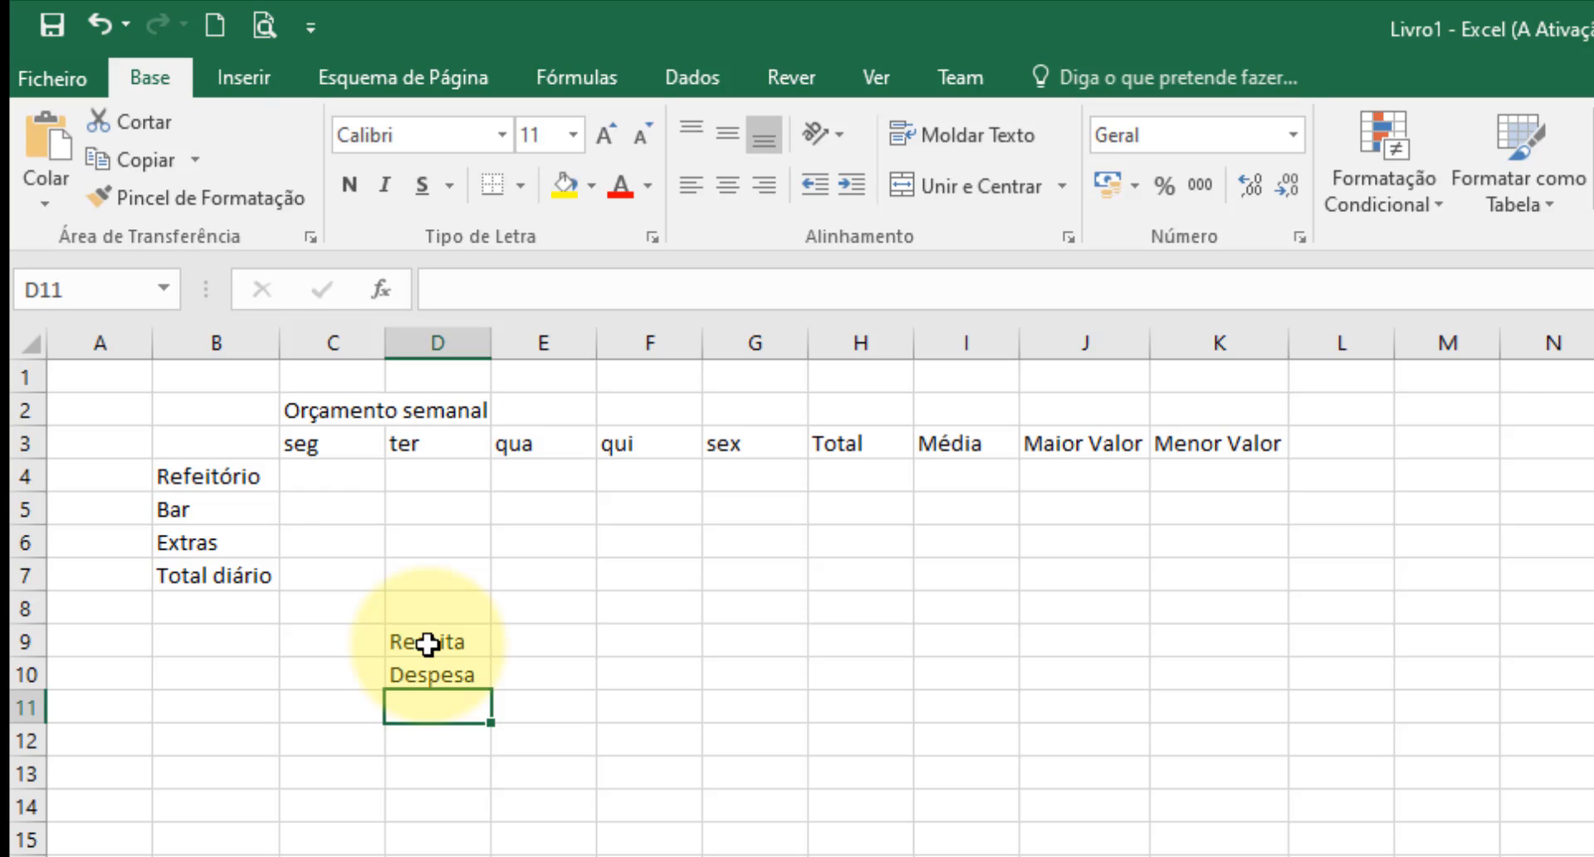
text(Saldo)
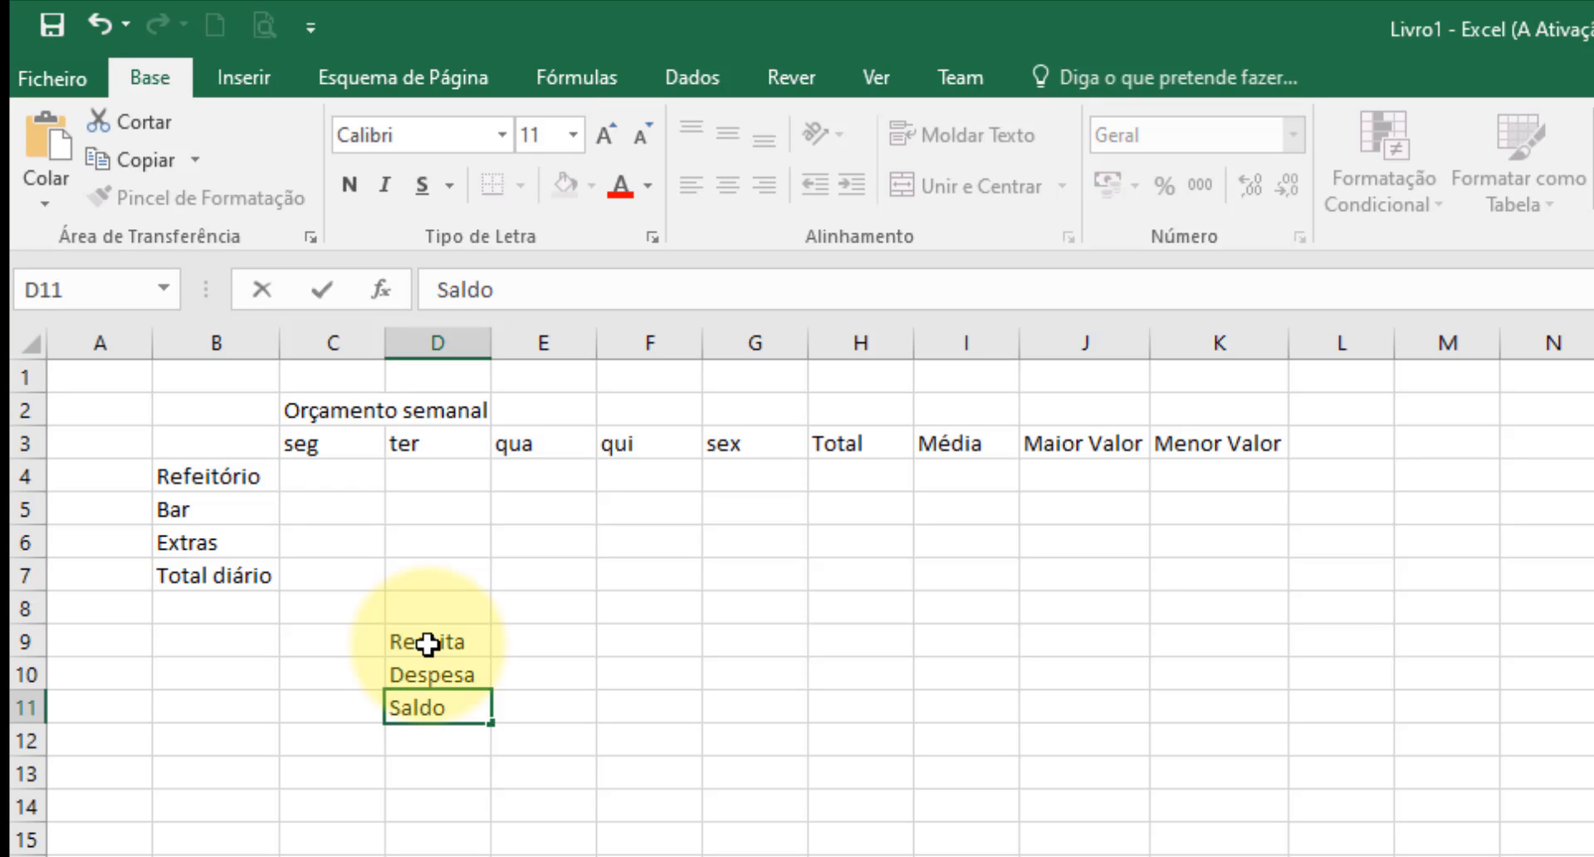
key(Return)
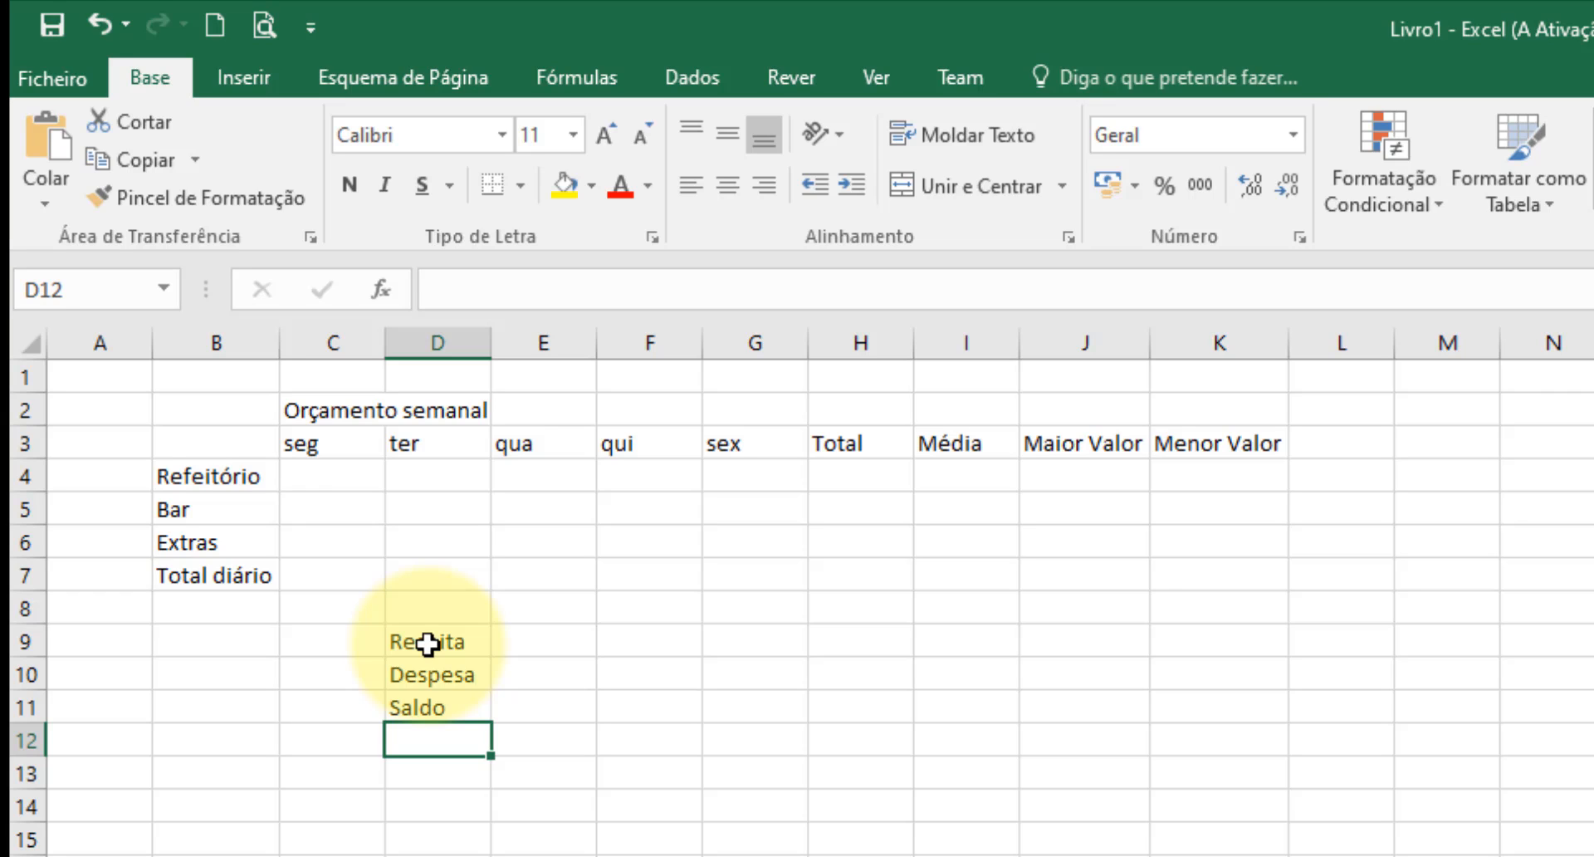
Enter 1,46 as the Refeitório expense in C4 and fill it across to G4 for all five days.
click(312, 474)
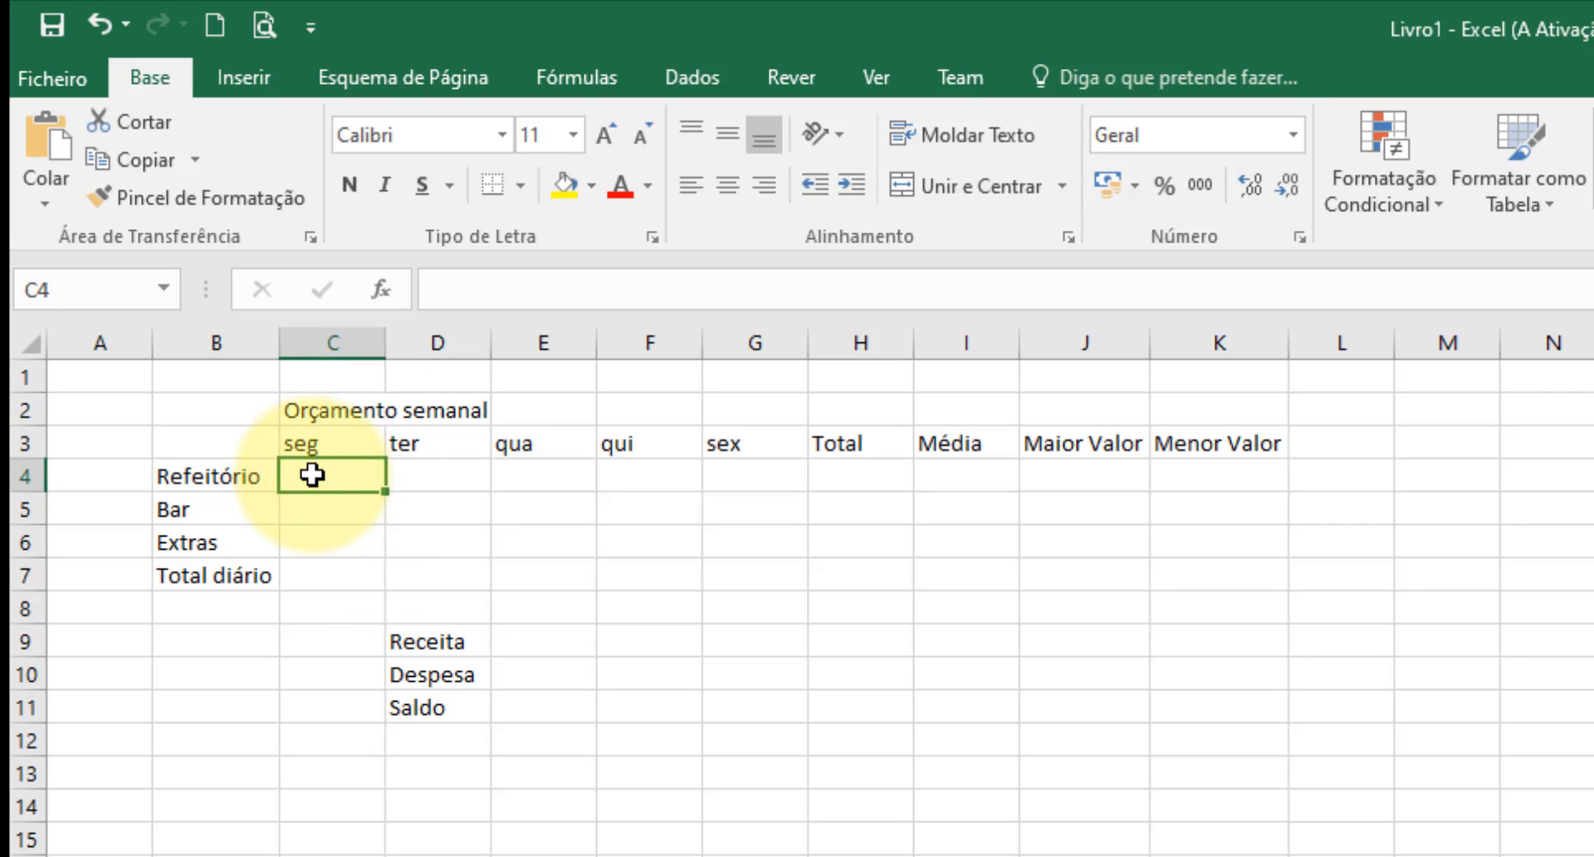
text(1,46)
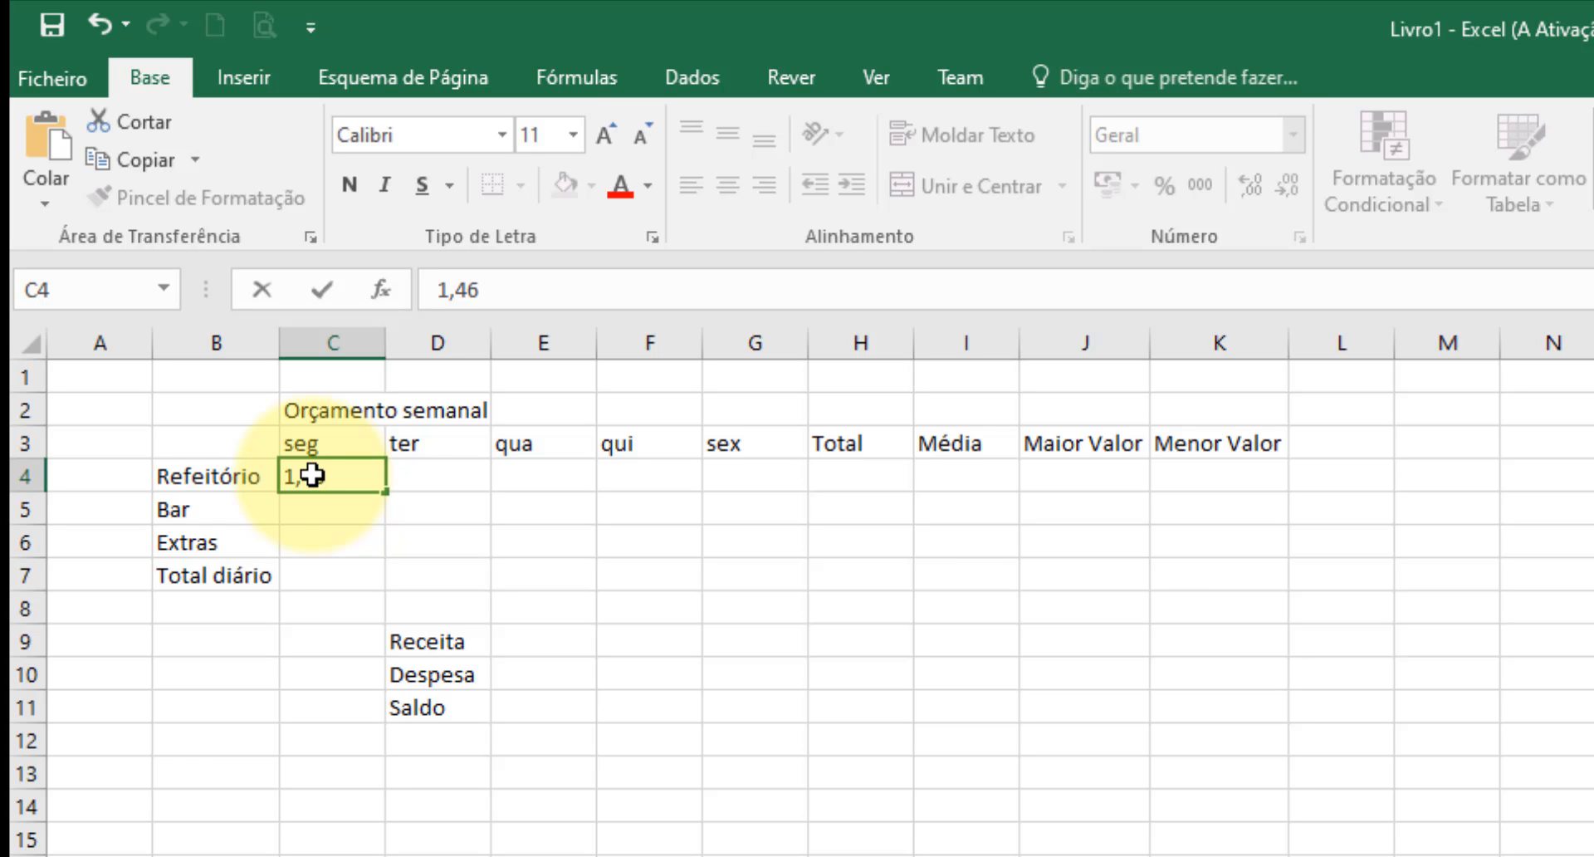
click(392, 493)
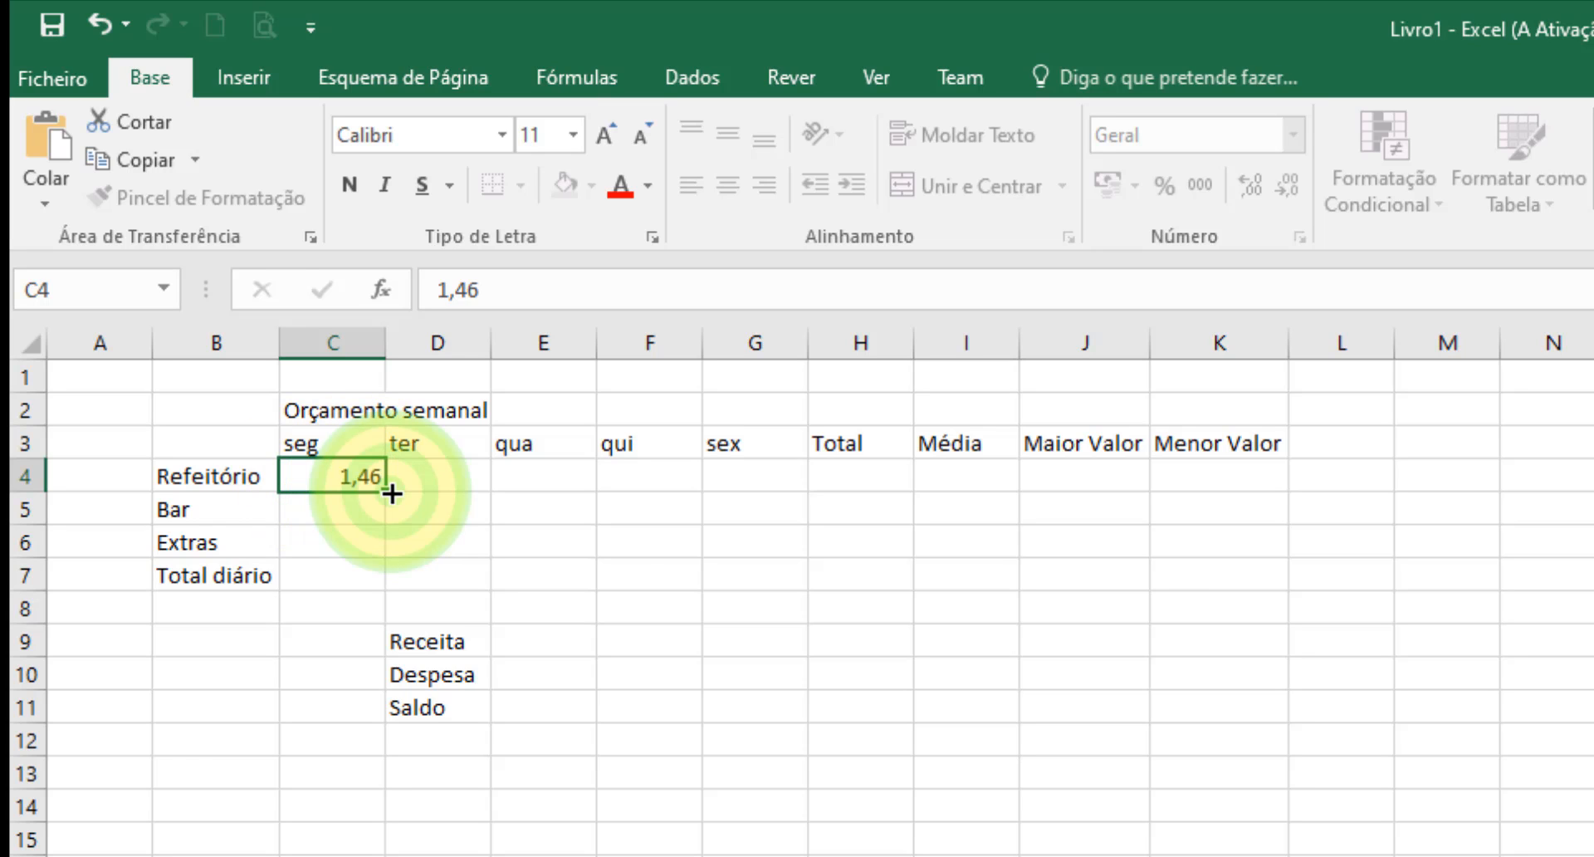
drag(392, 493, 814, 494)
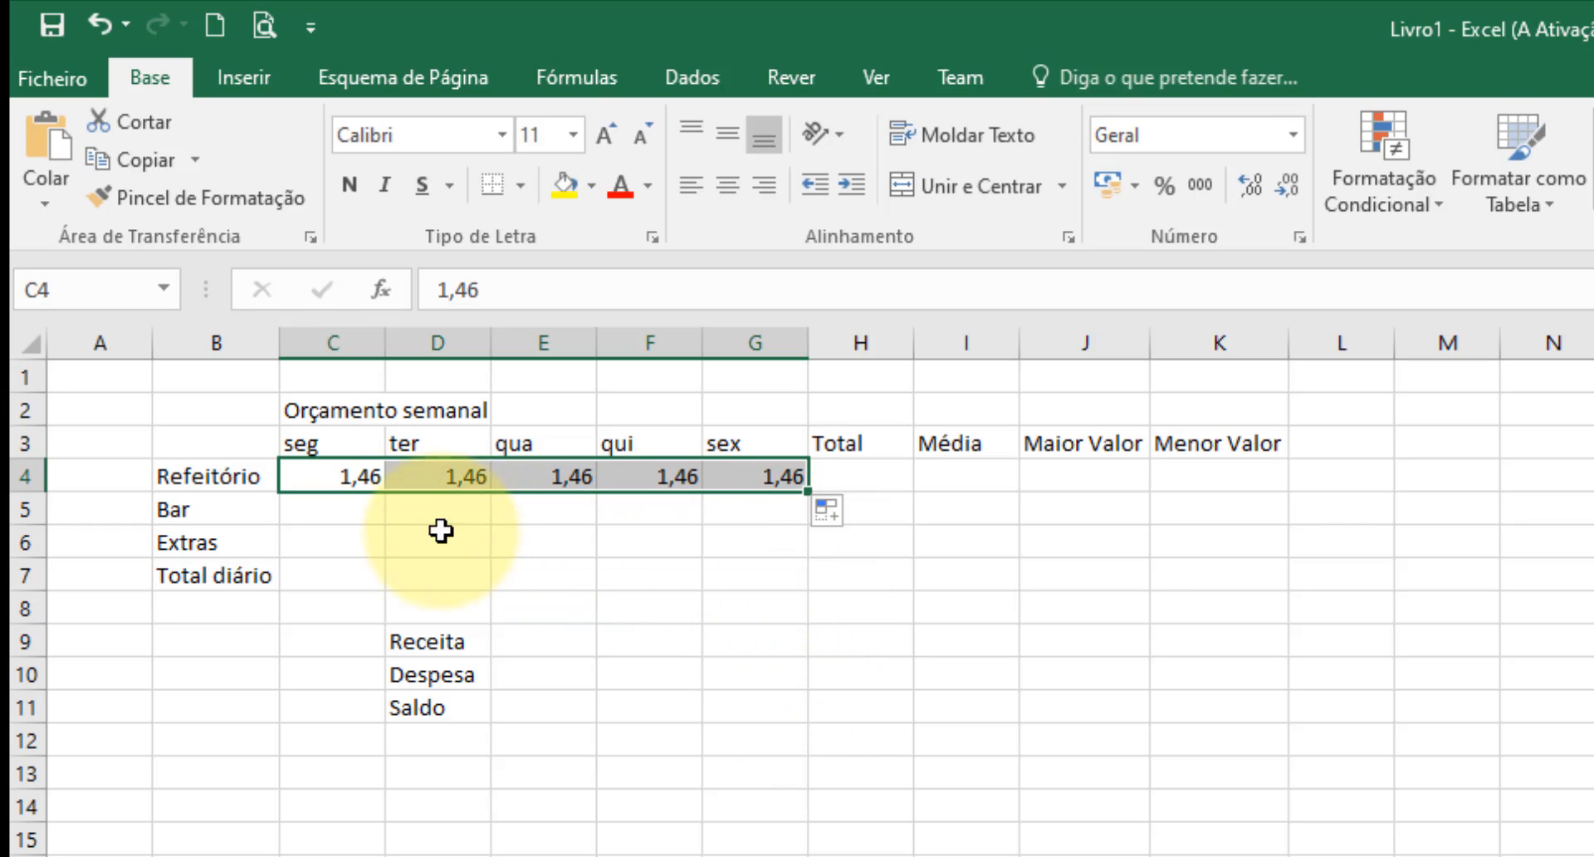
Enter the daily Bar expenses 0,4, 0,75, 0,4, 0,85 and 0,4 in cells C5 to G5.
click(366, 514)
text(0,4)
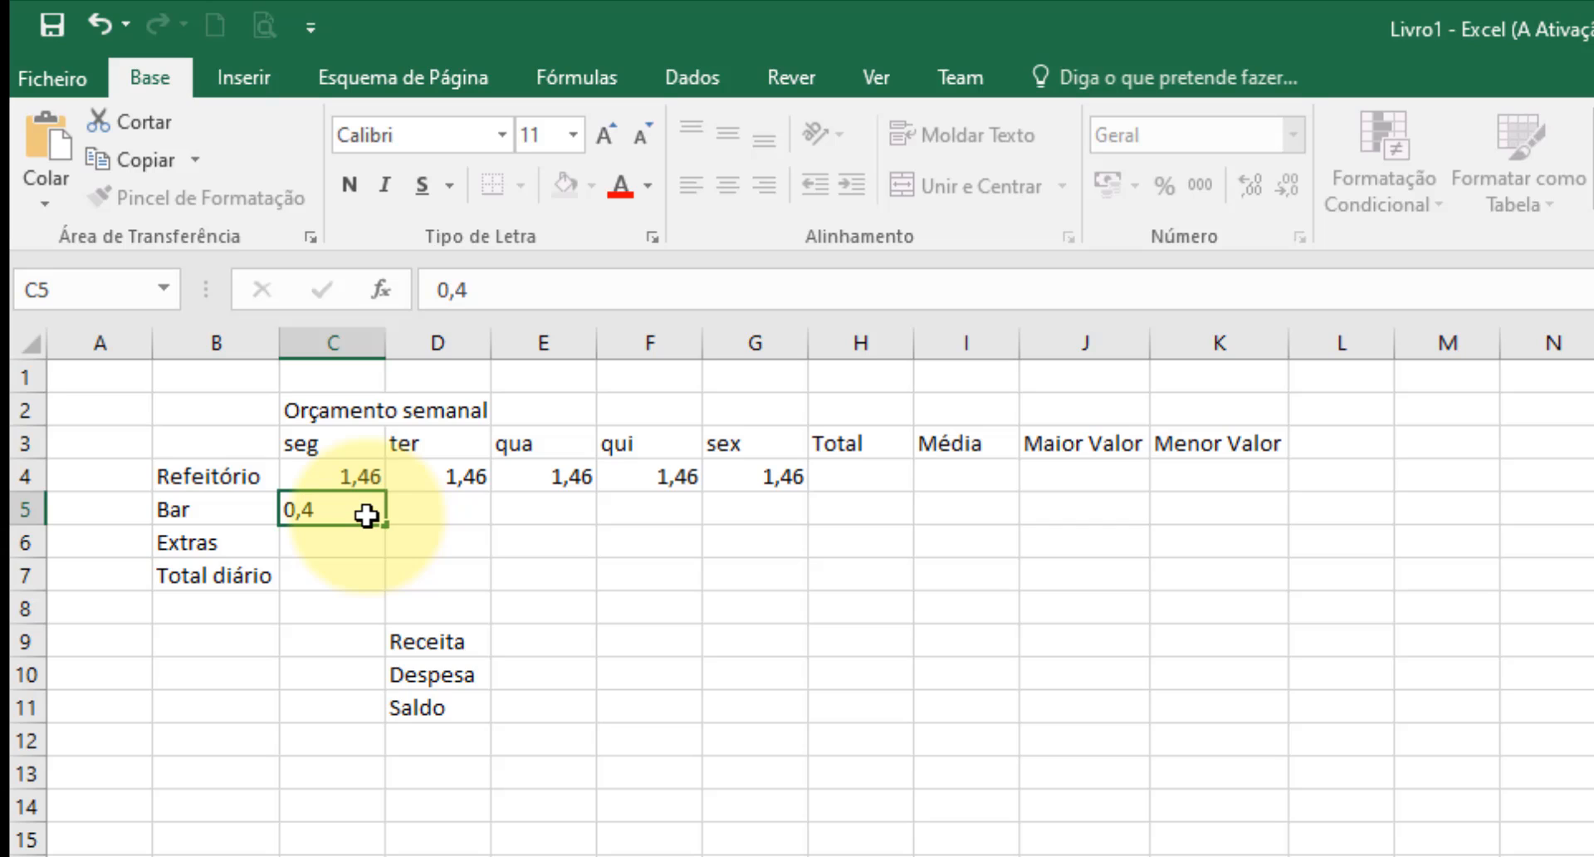
key(Tab)
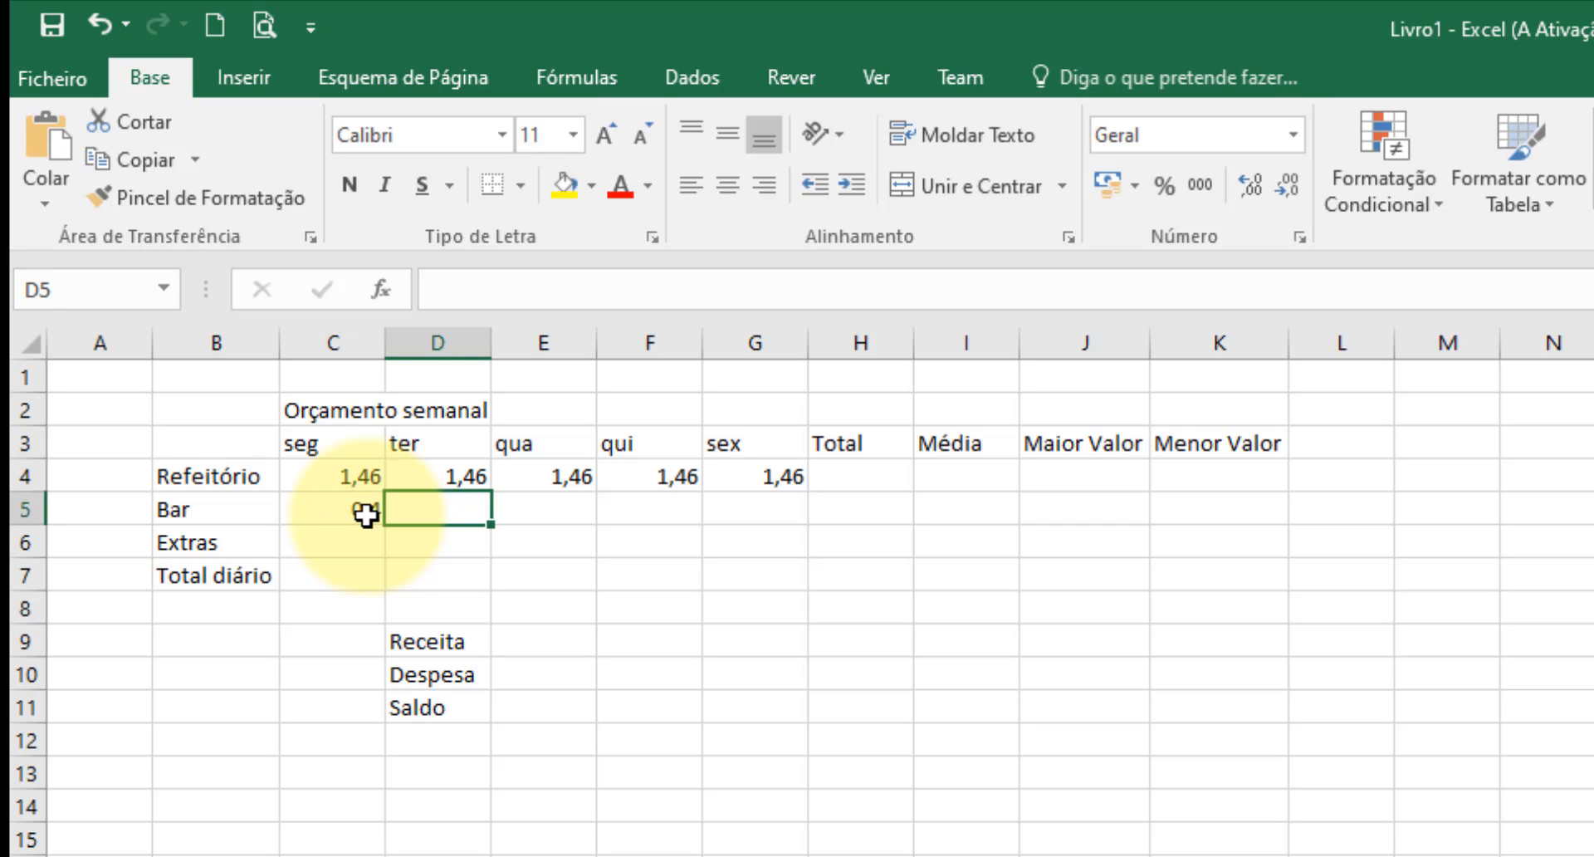
text(0,75)
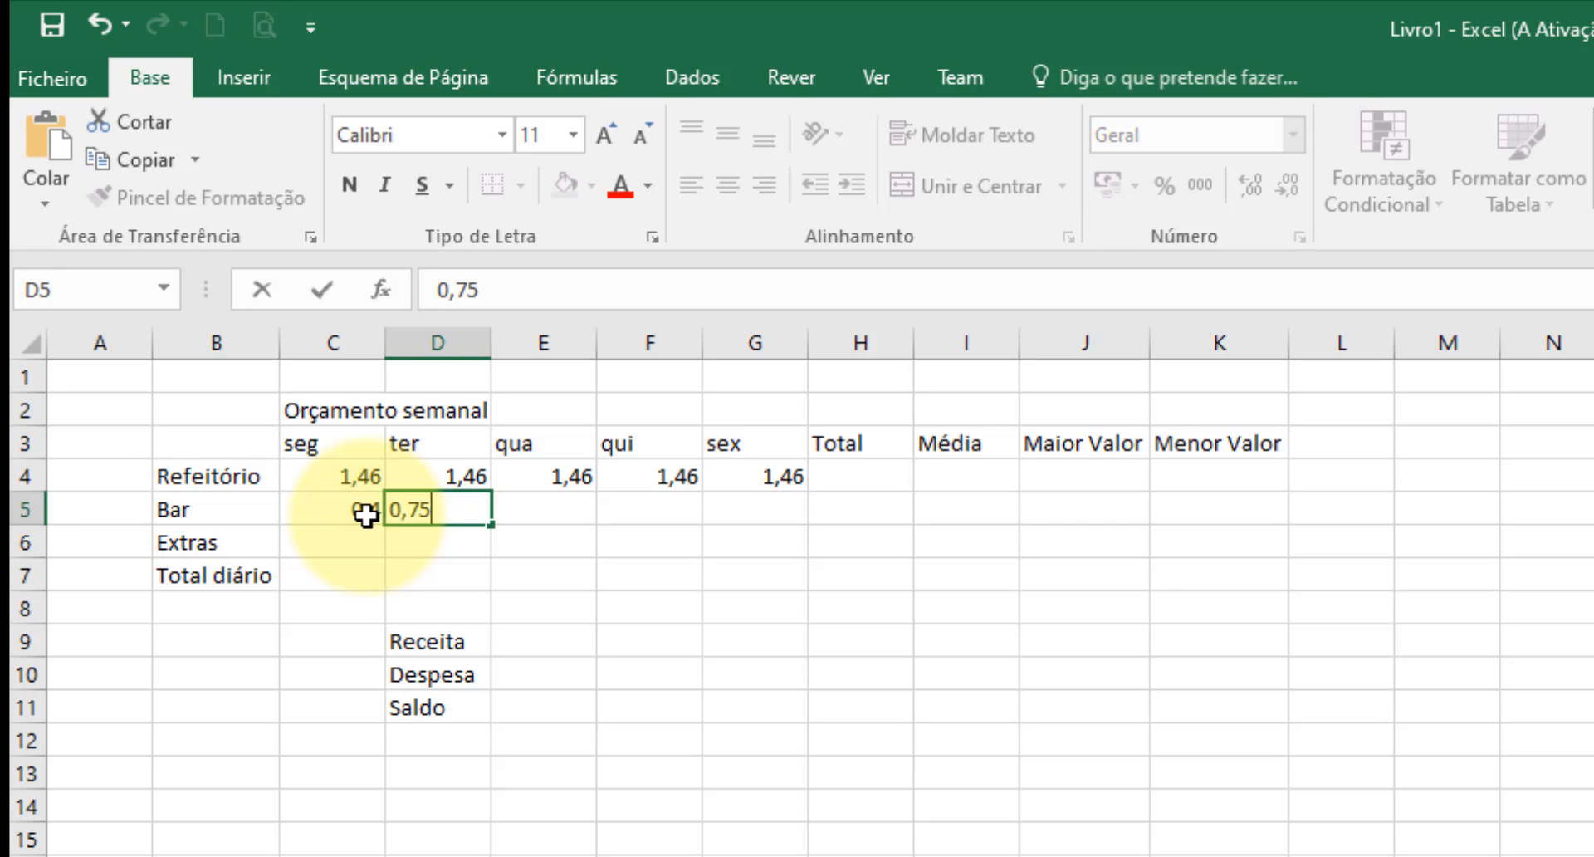
key(Tab)
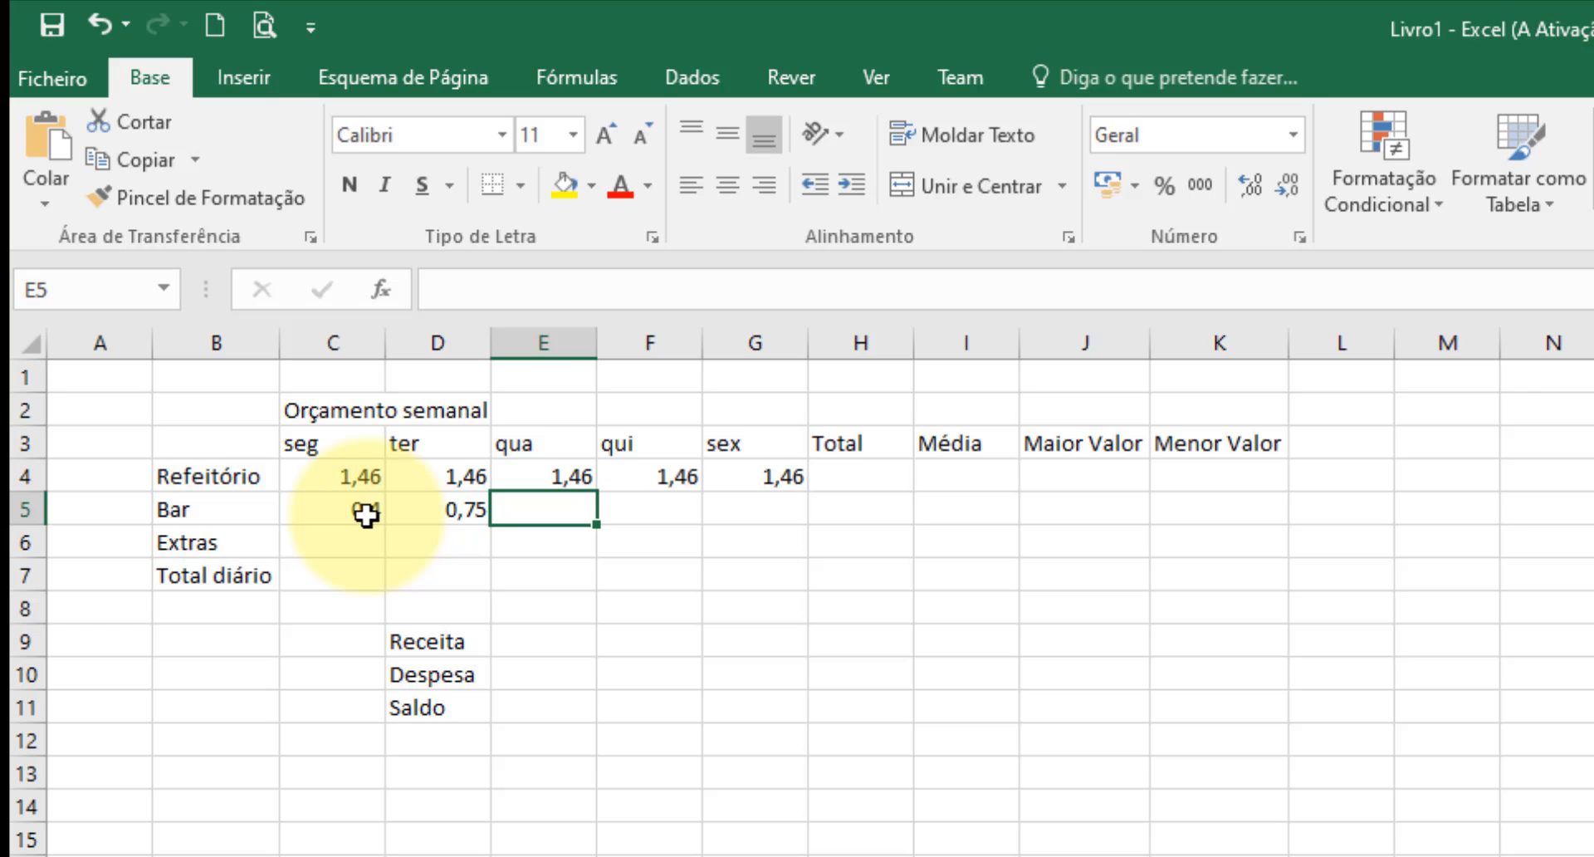
text(0,4)
key(Tab)
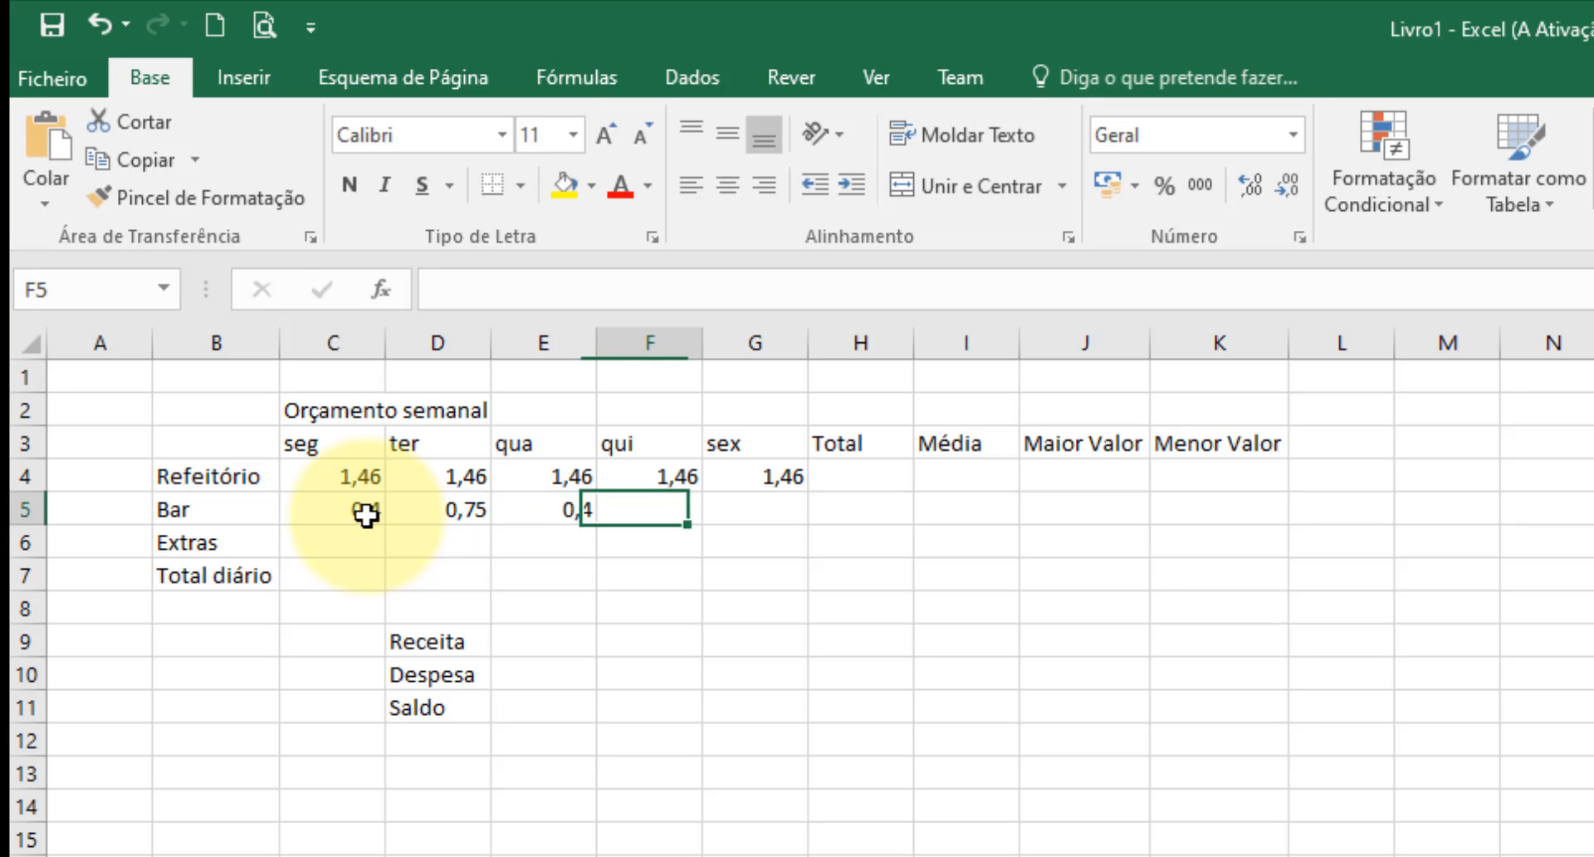
text(0,8)
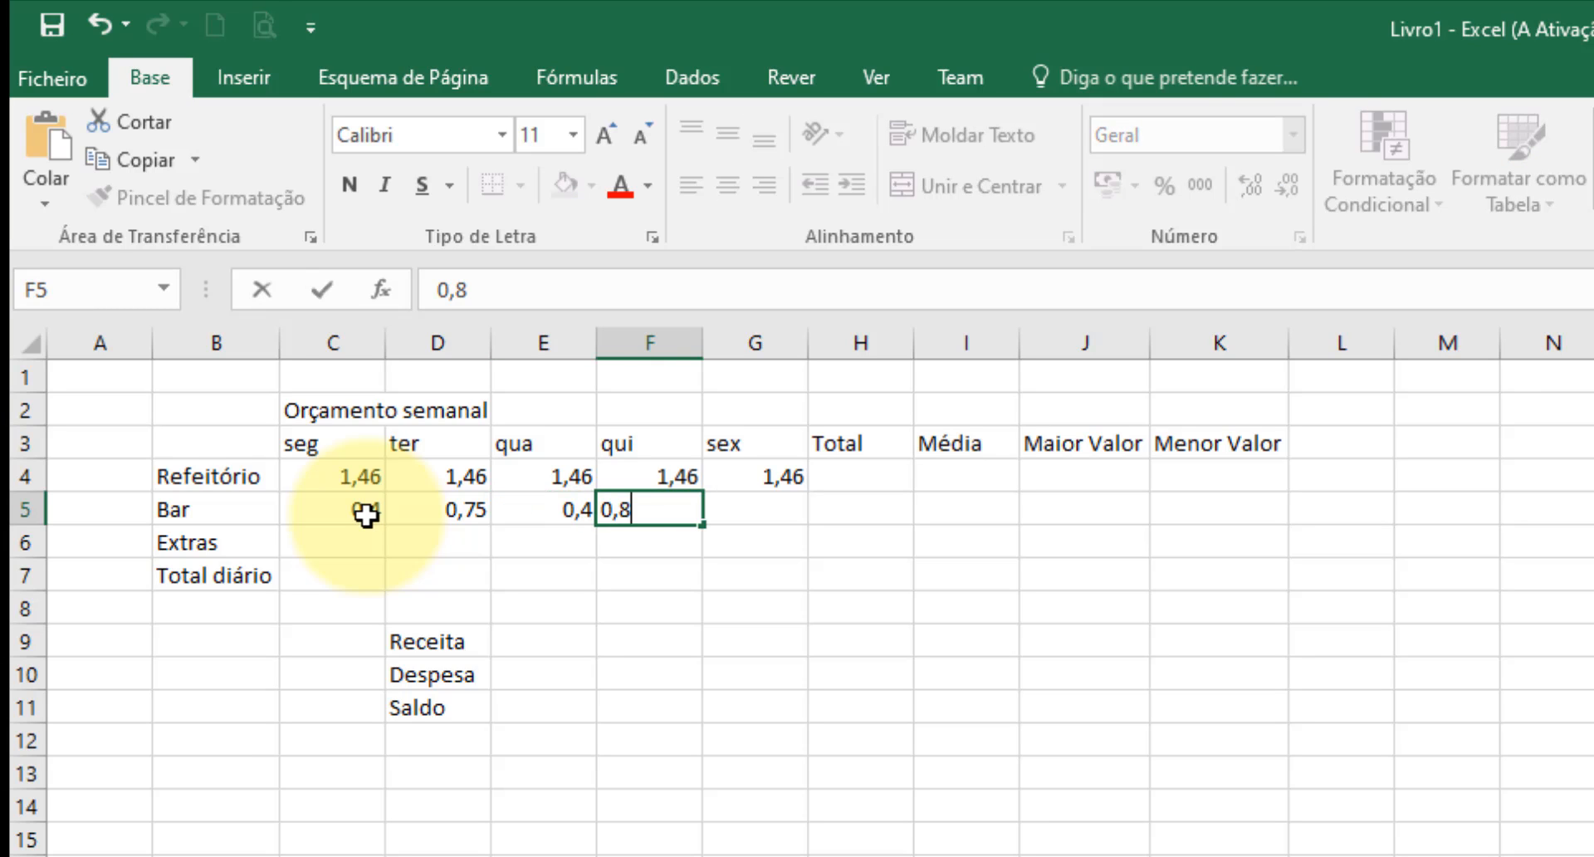
text(5)
key(Tab)
text(0,4)
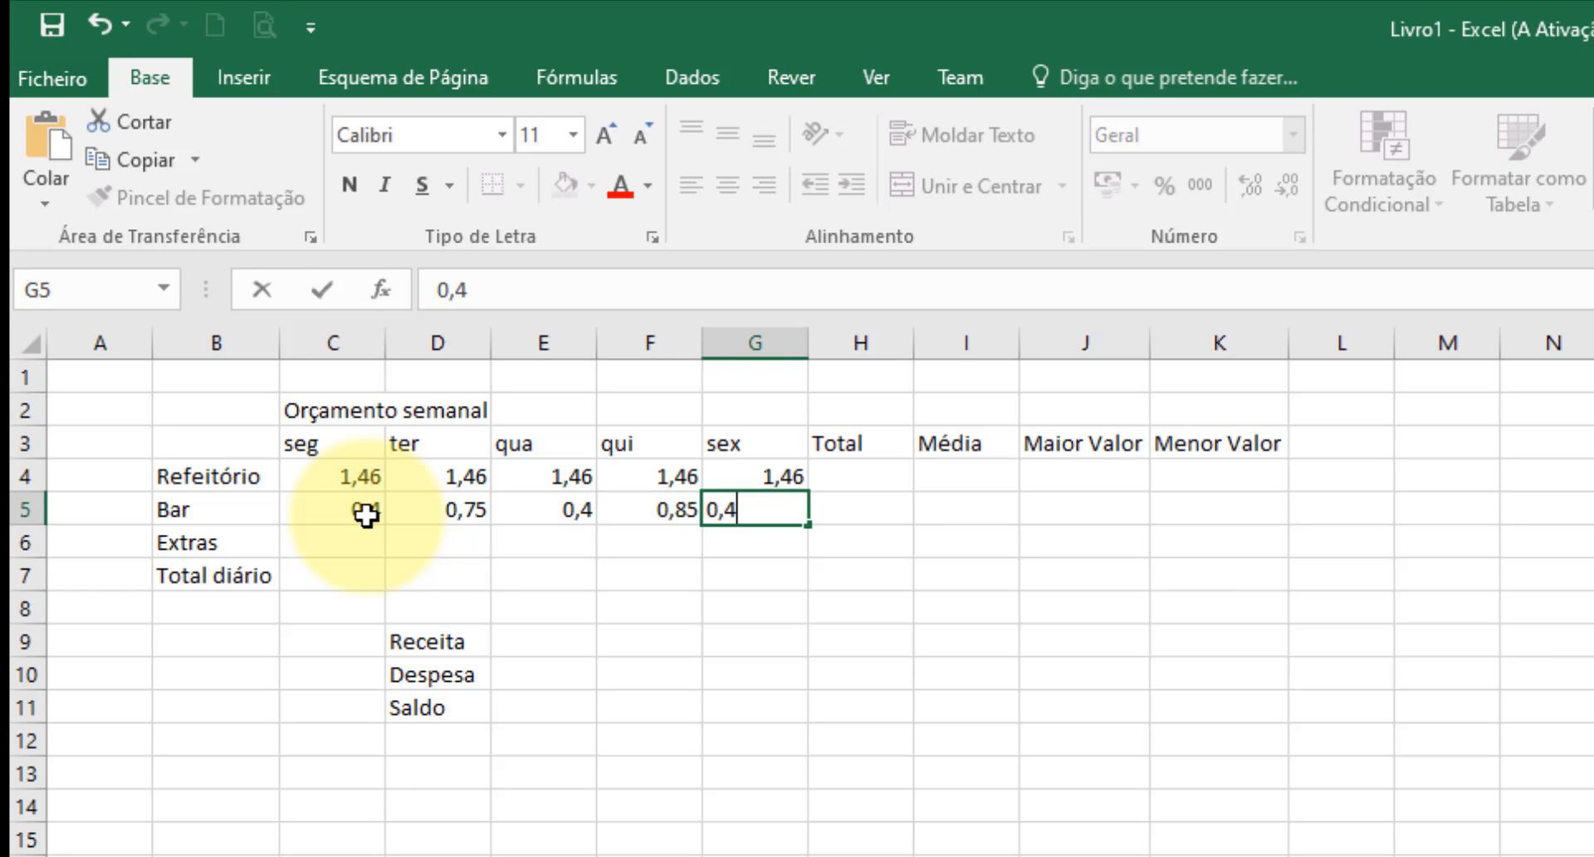
key(Return)
Enter the daily Extras expenses 0,2, 1, 1,2, 0,8 and 0,4 in cells C6 to G6.
key(Left)
key(Left)
key(Left)
key(Left)
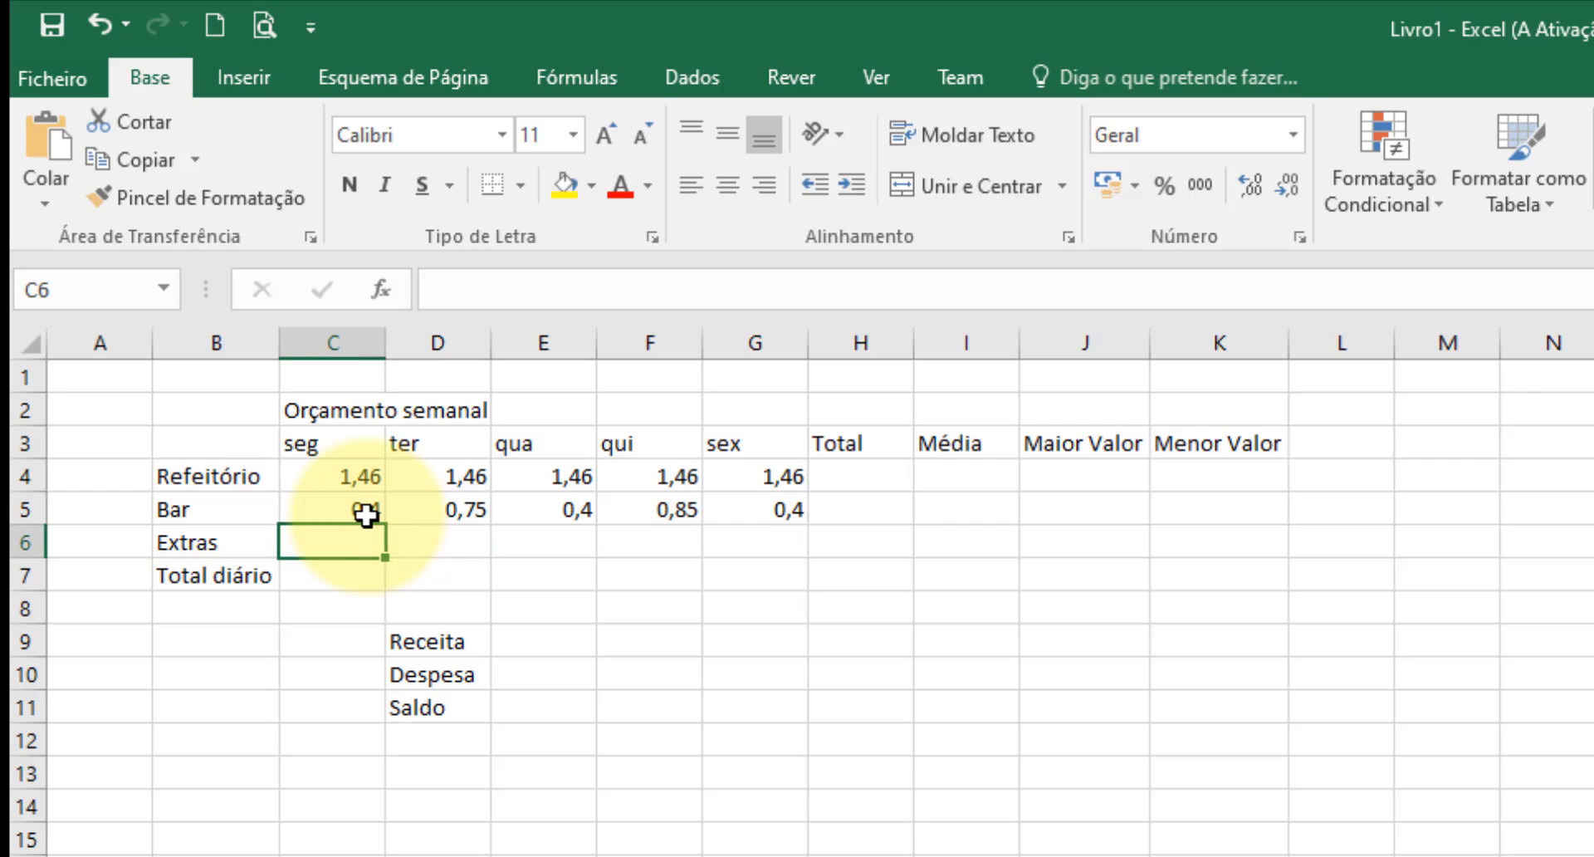
text(0,2)
key(Tab)
text(1)
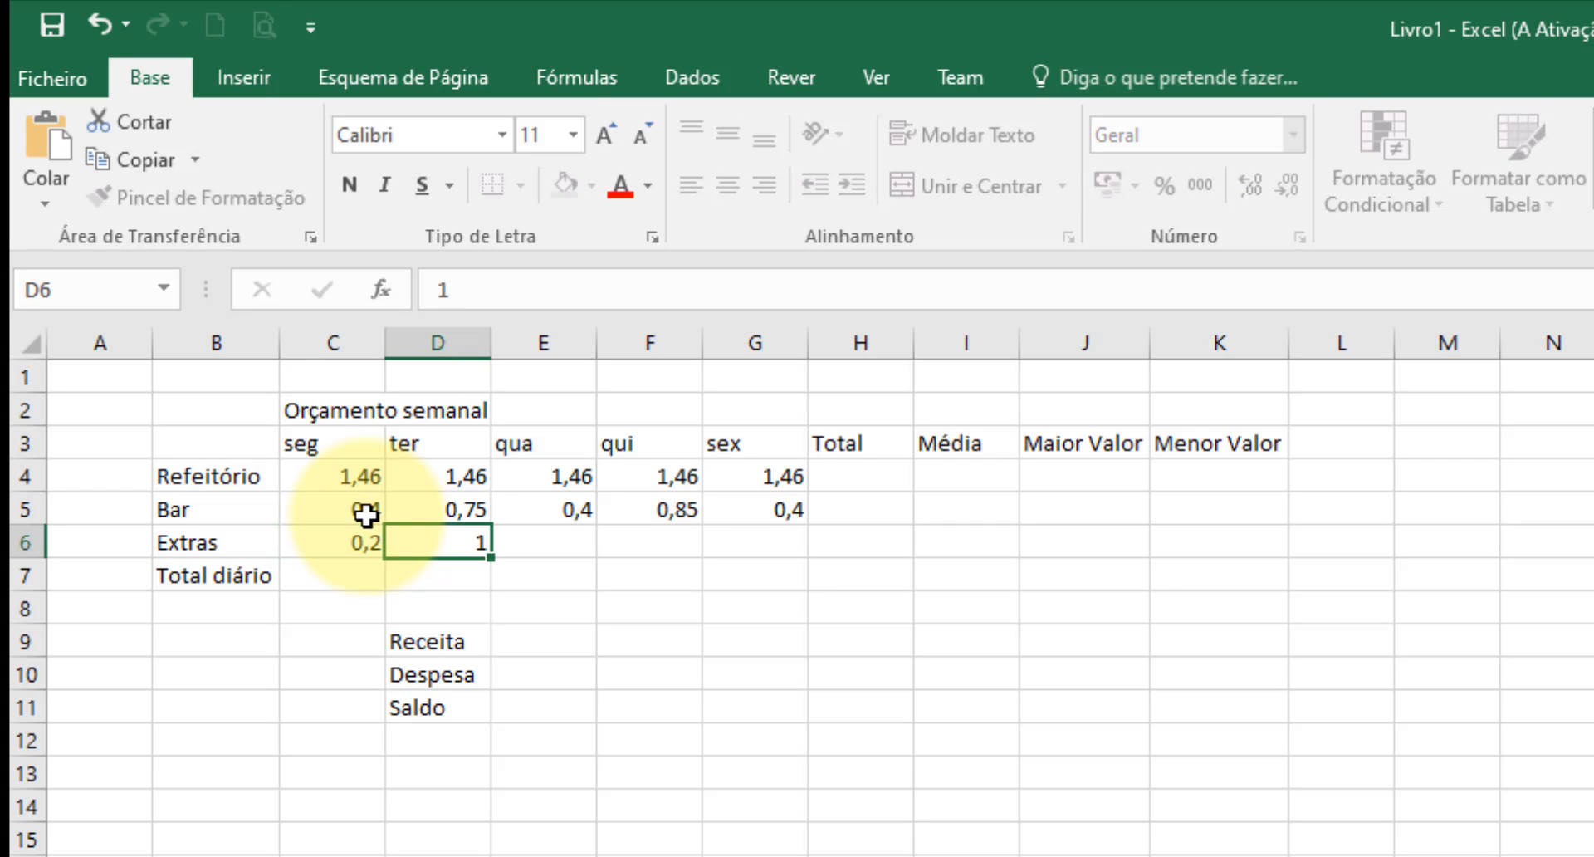
key(Tab)
text(1,2)
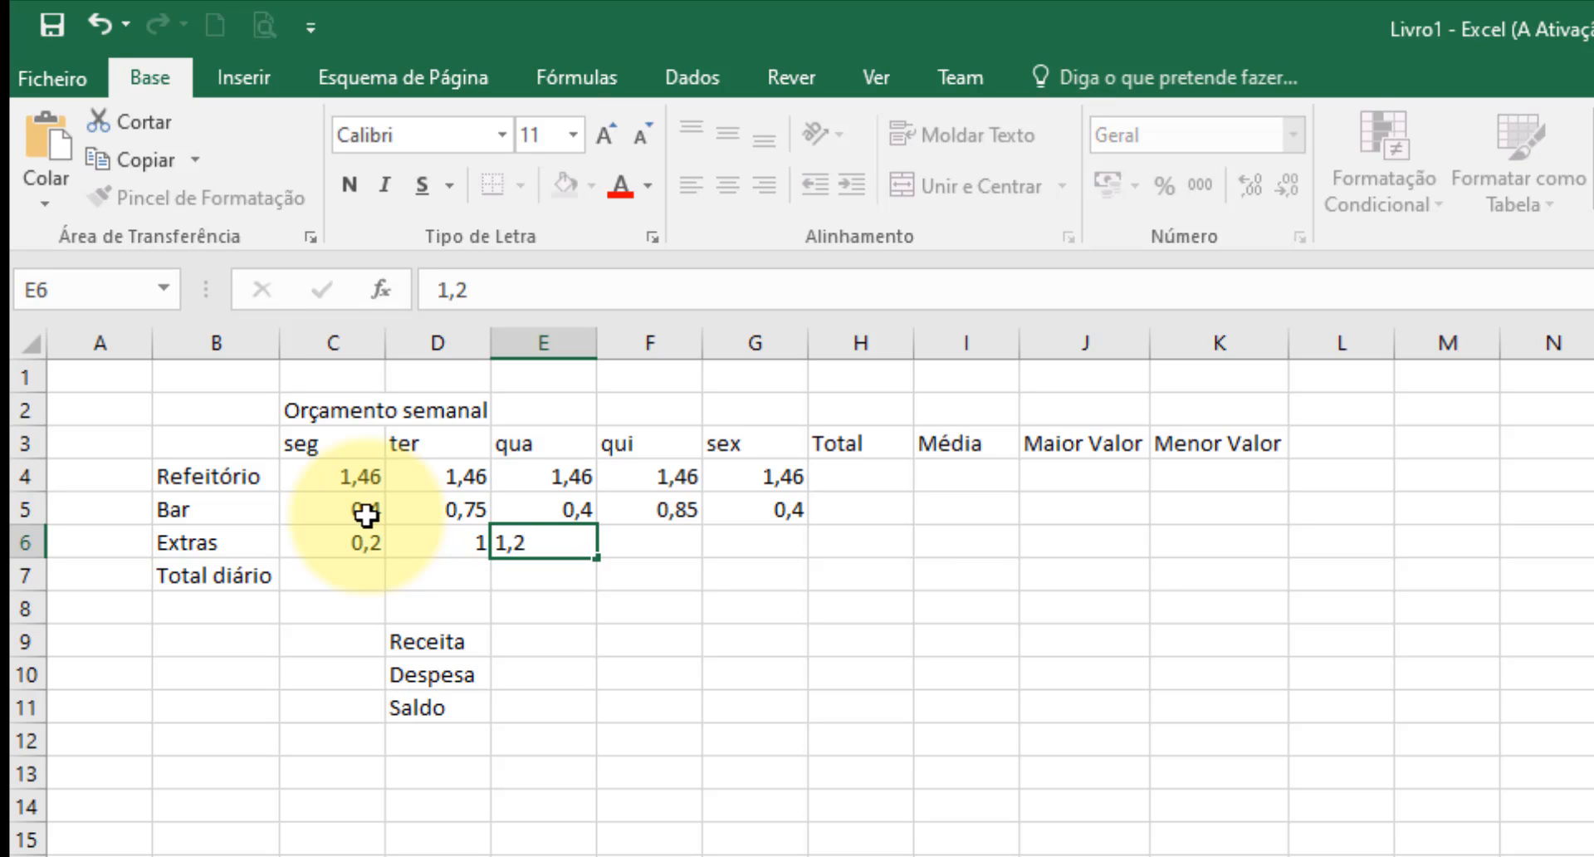
key(Tab)
text(0,8)
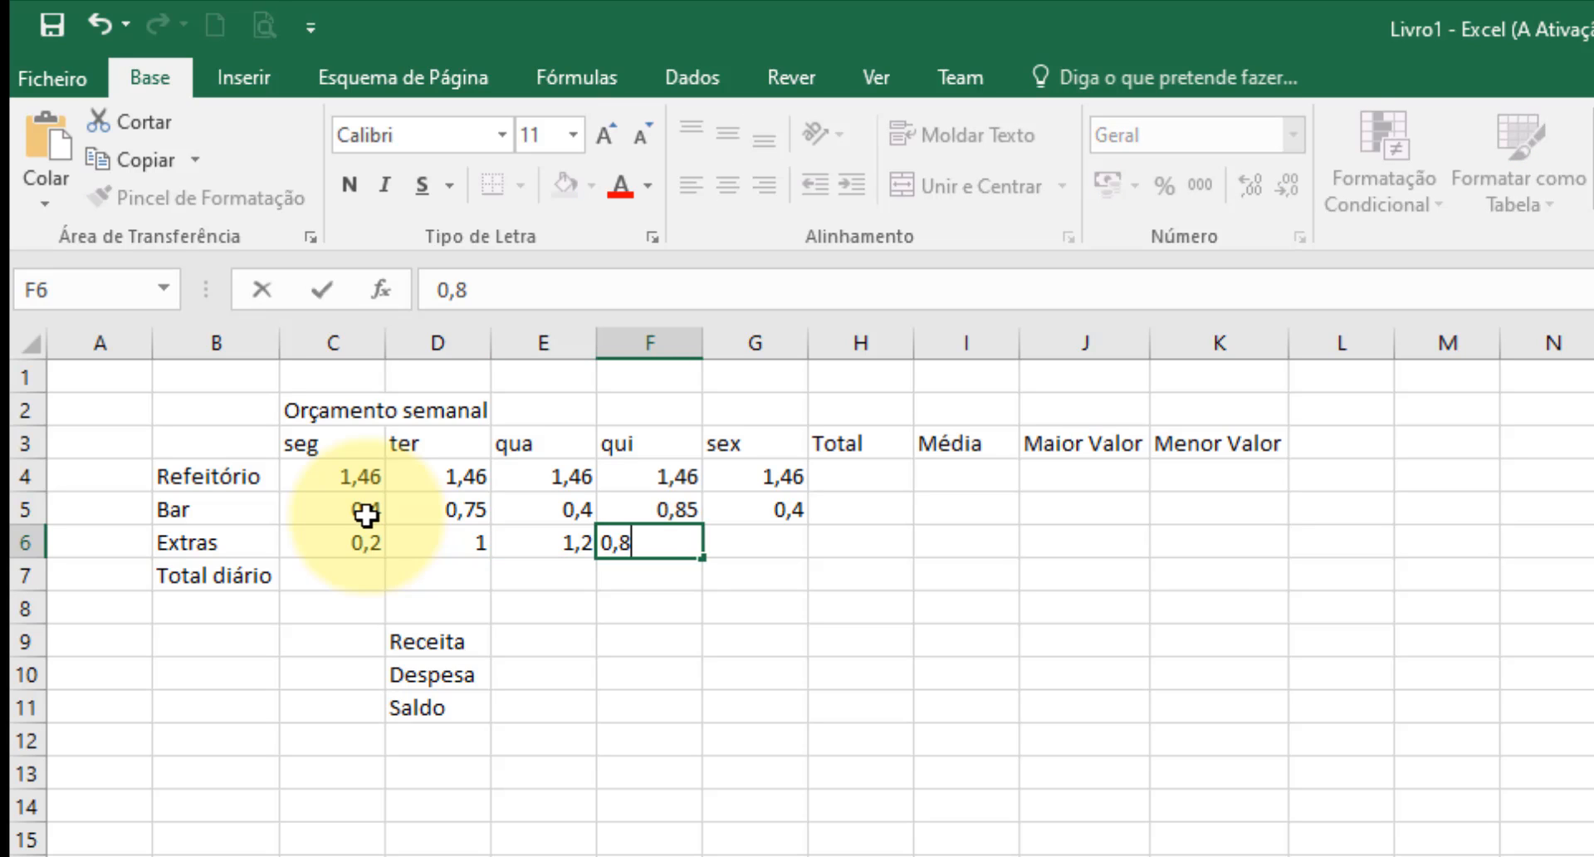
key(Tab)
text(0,4)
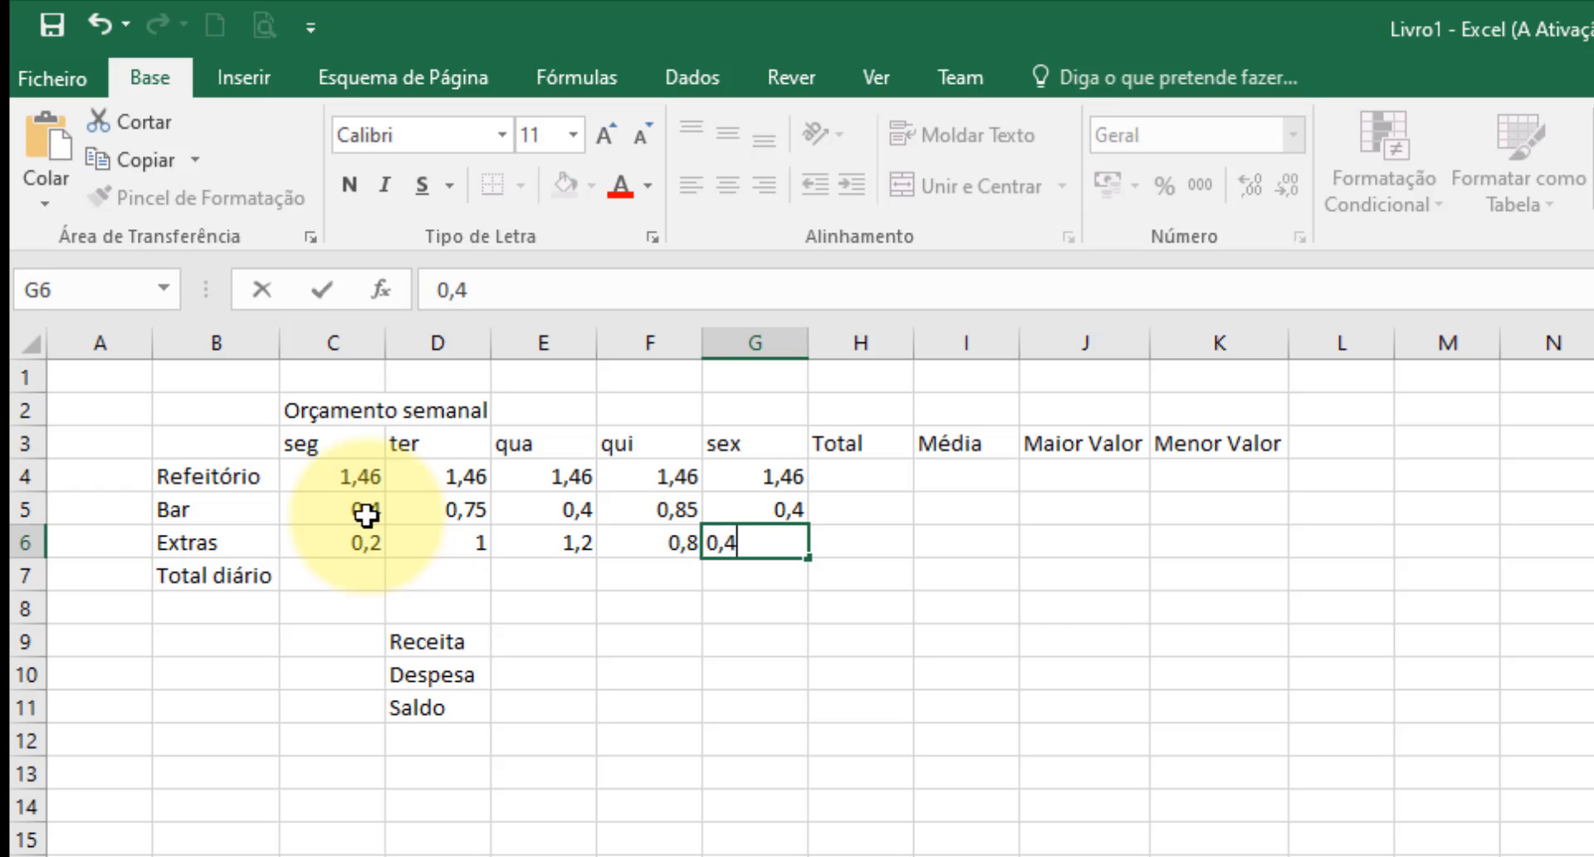
key(Return)
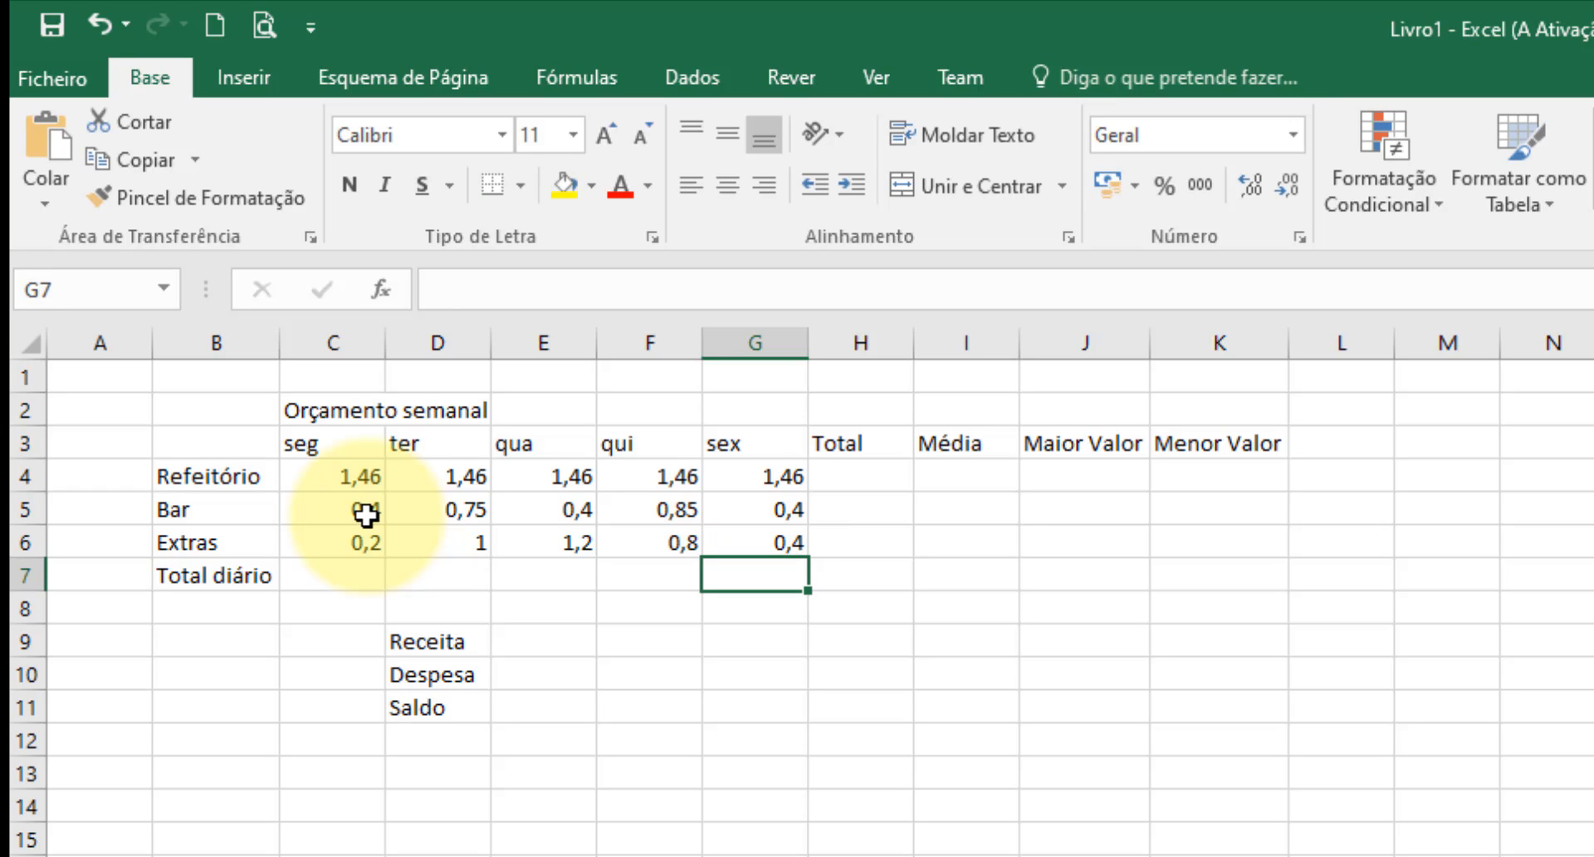
Insert an automatic sum of C4:C6 in C7 as Monday's daily total.
click(327, 572)
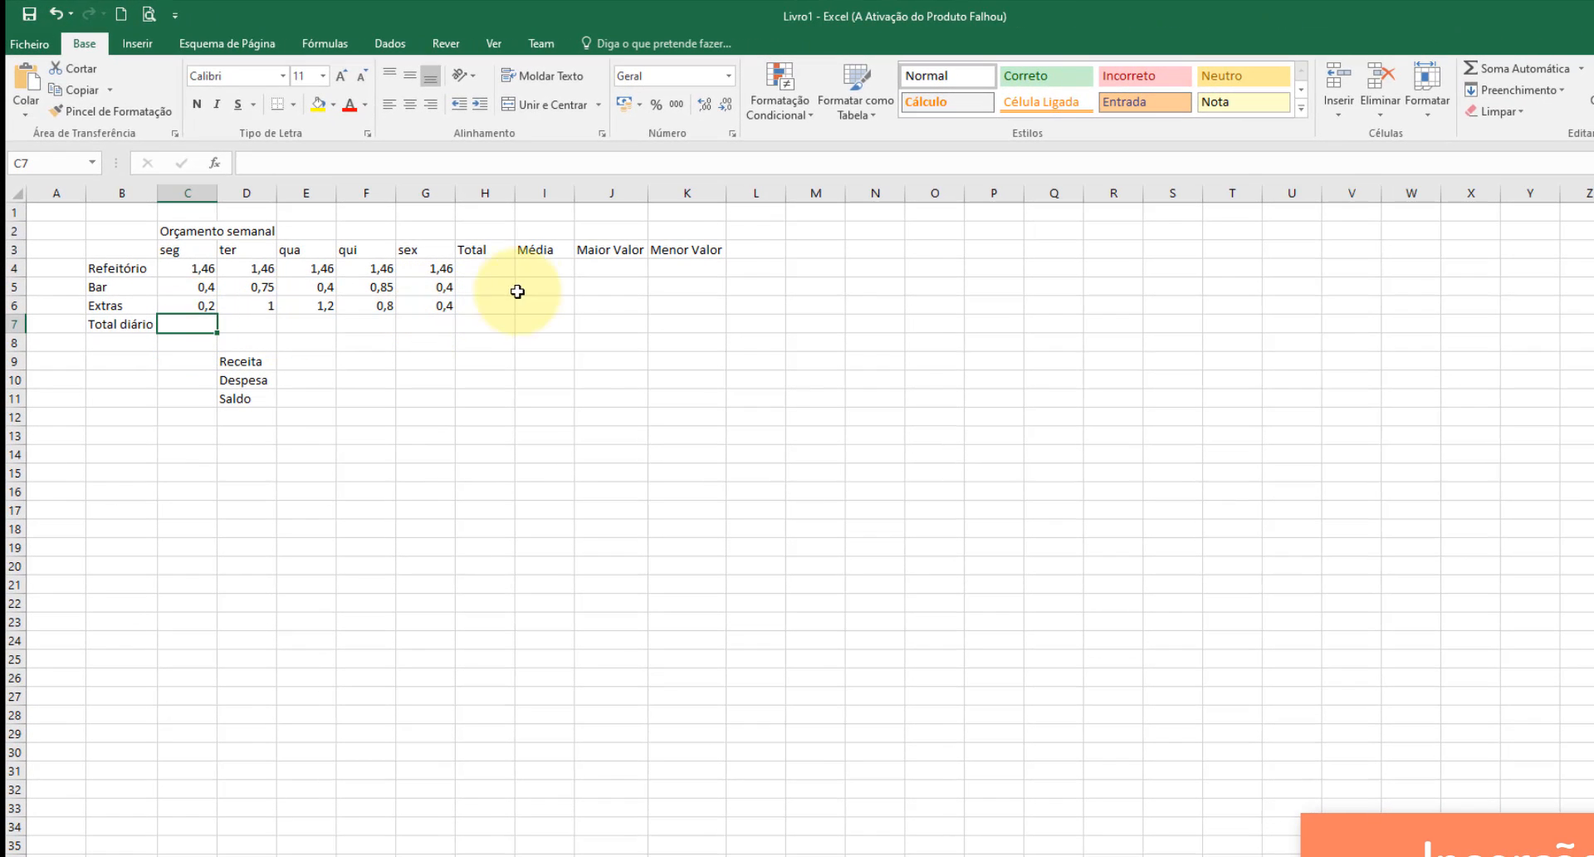
click(1580, 69)
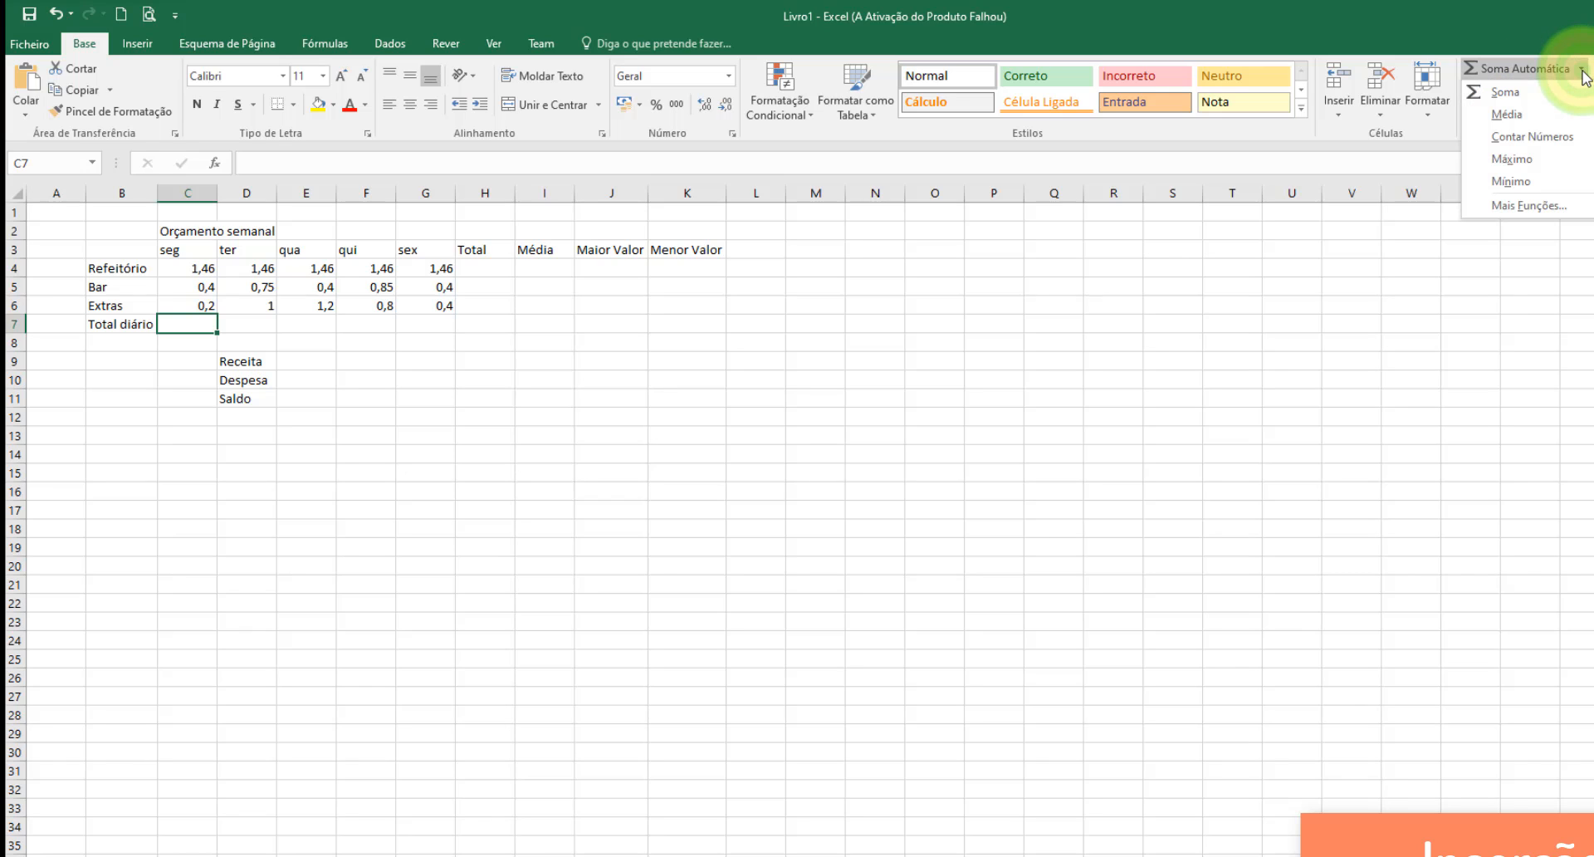
click(1533, 88)
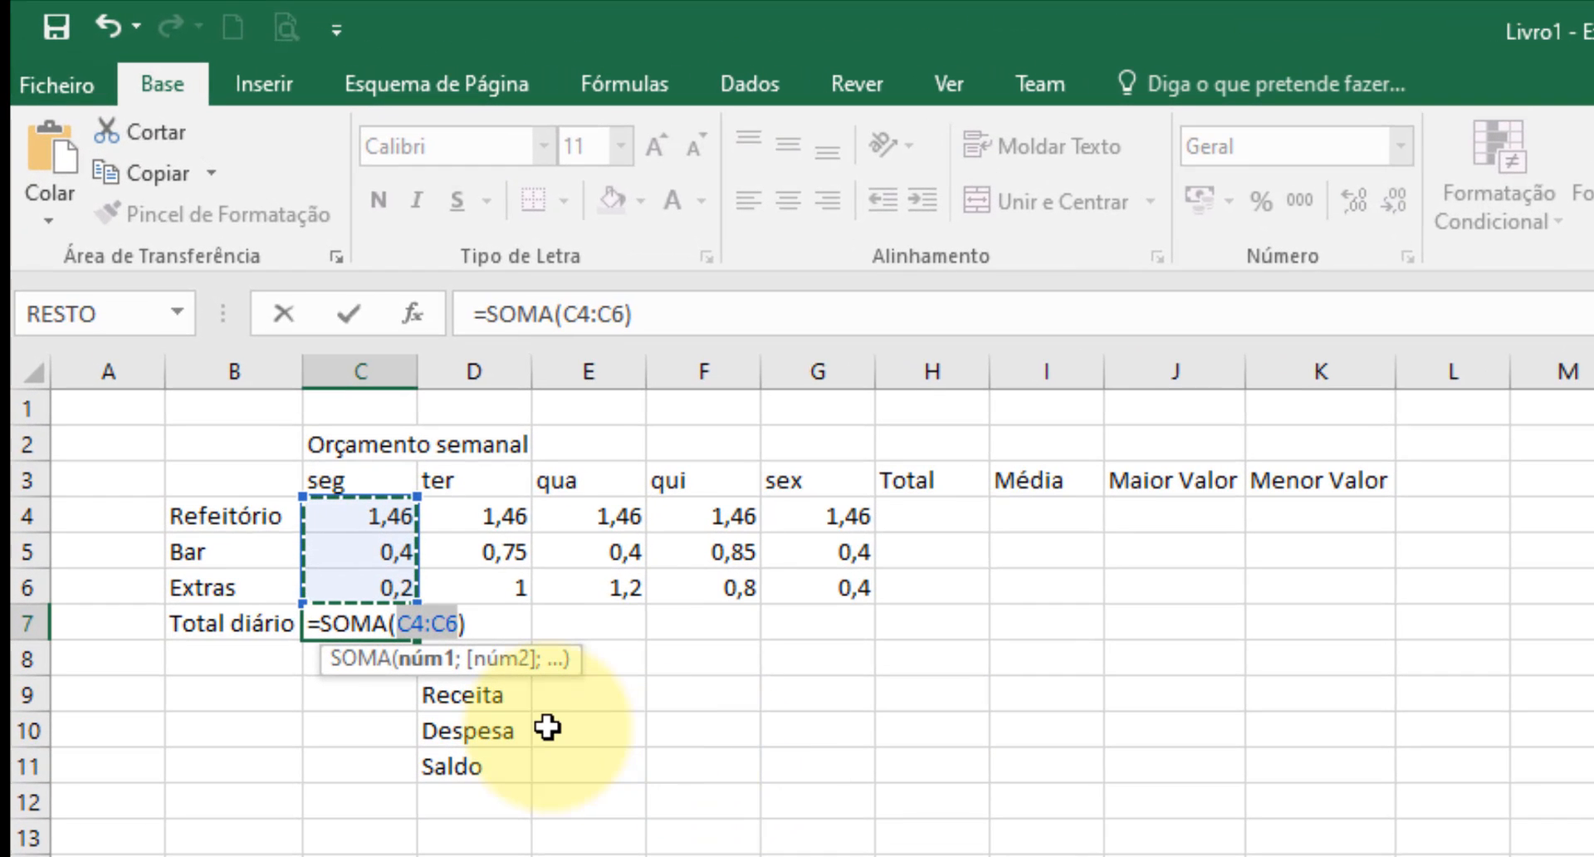
key(Return)
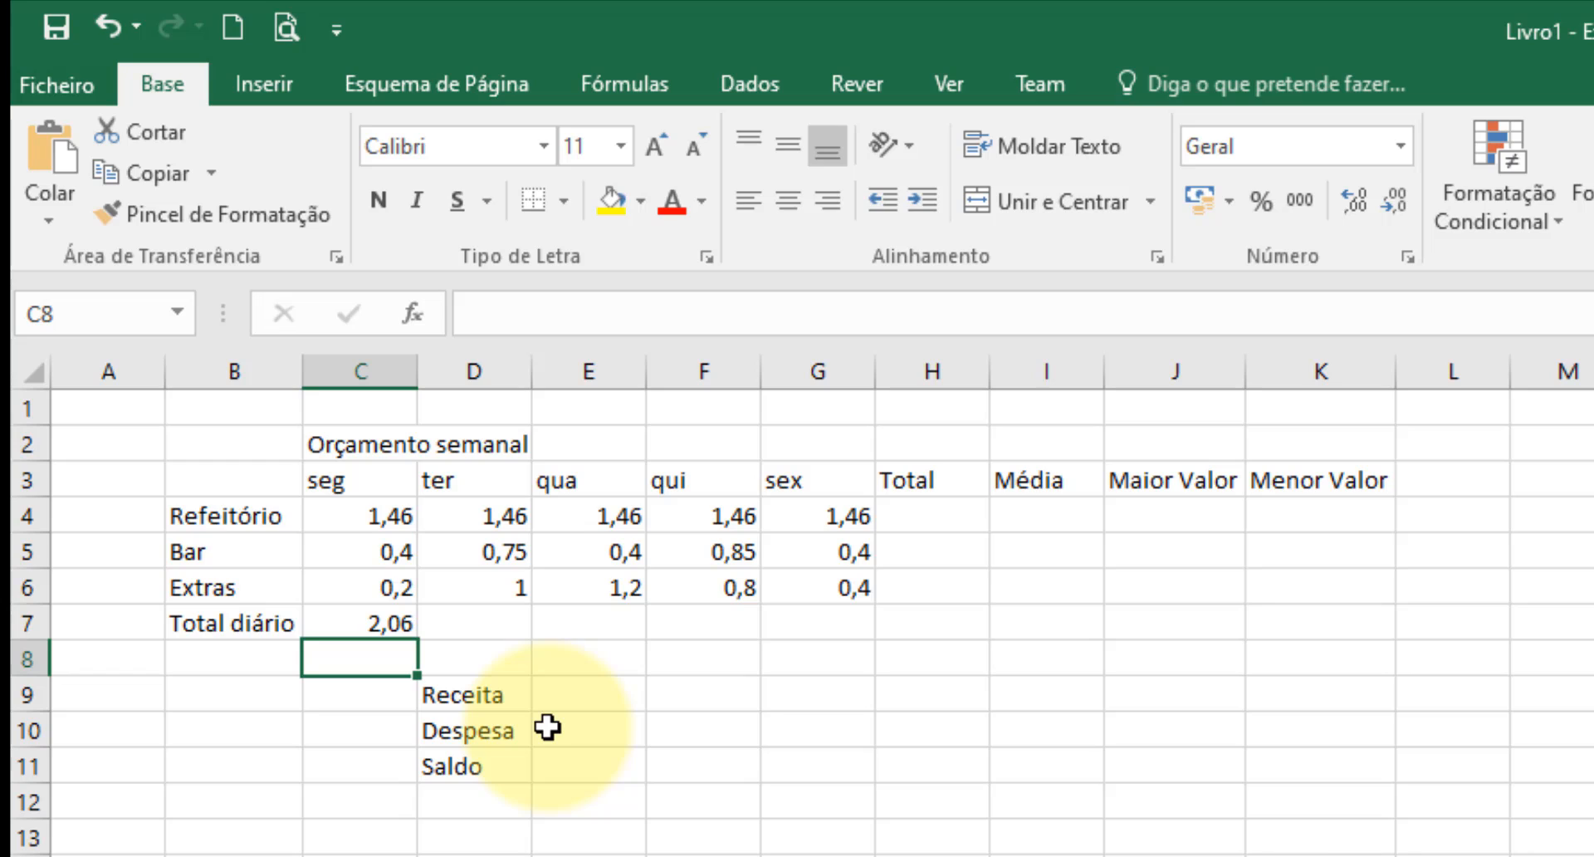
Enter the formula =SOMA(D4:D6) in D7 and fill it across the Total diário row to H7.
click(494, 622)
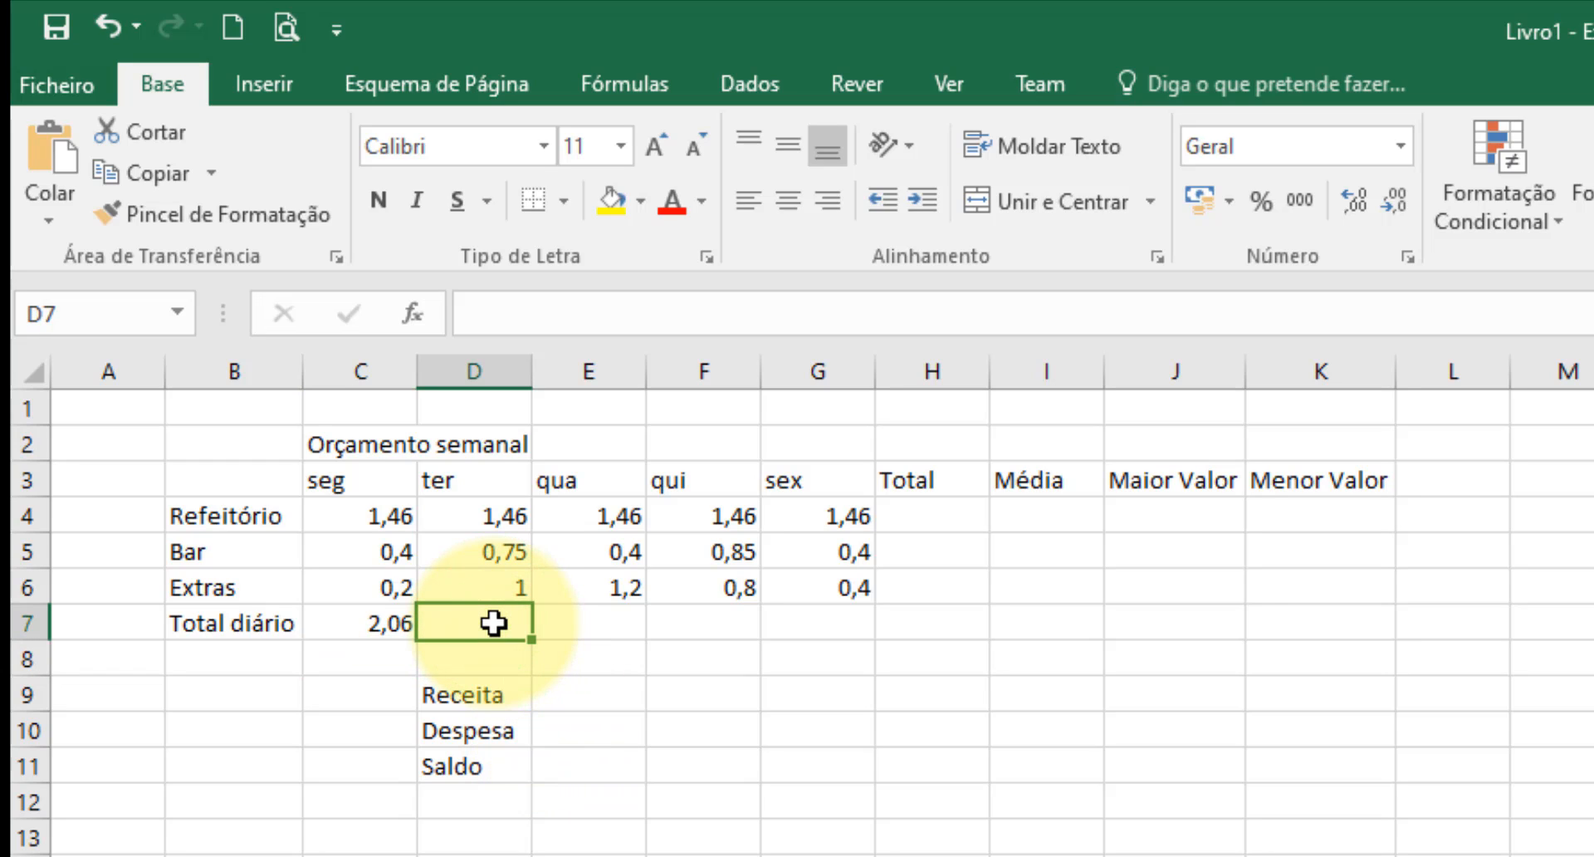
text(=so)
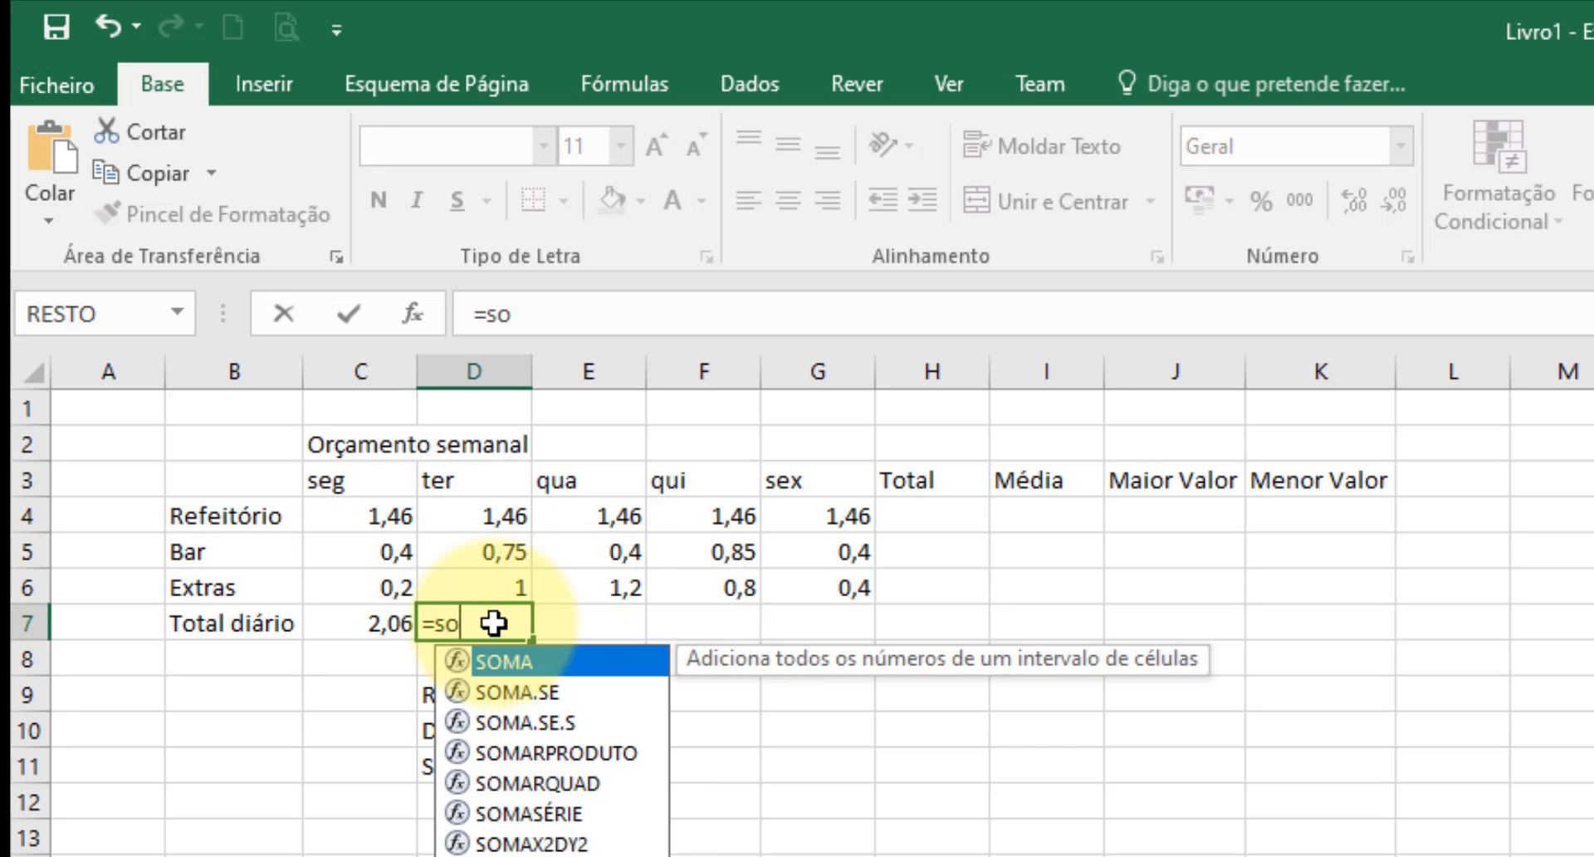
text(ma()
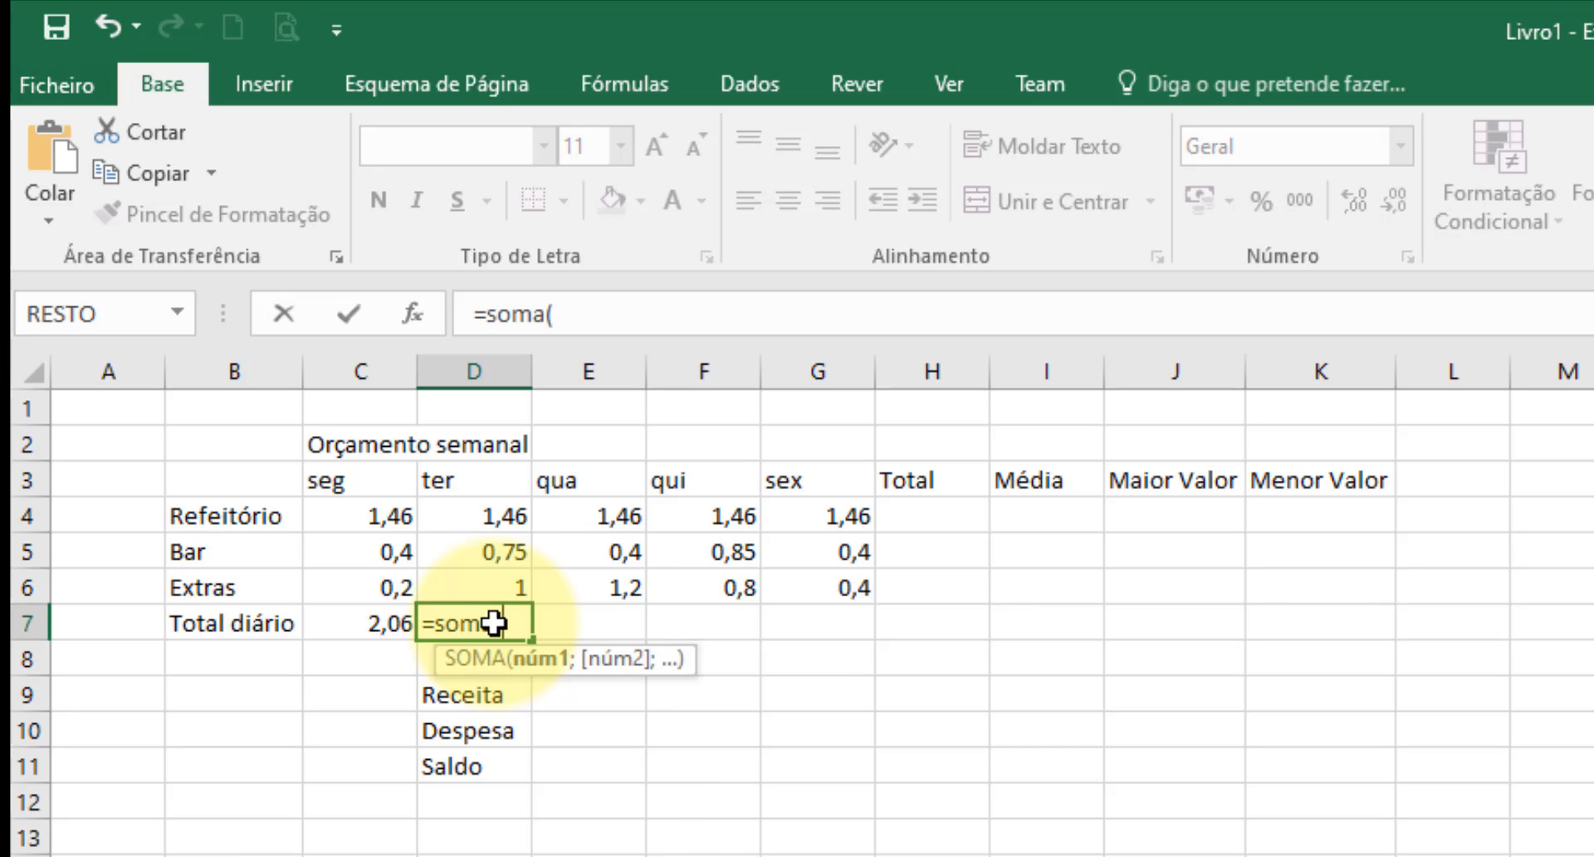
drag(460, 516, 503, 579)
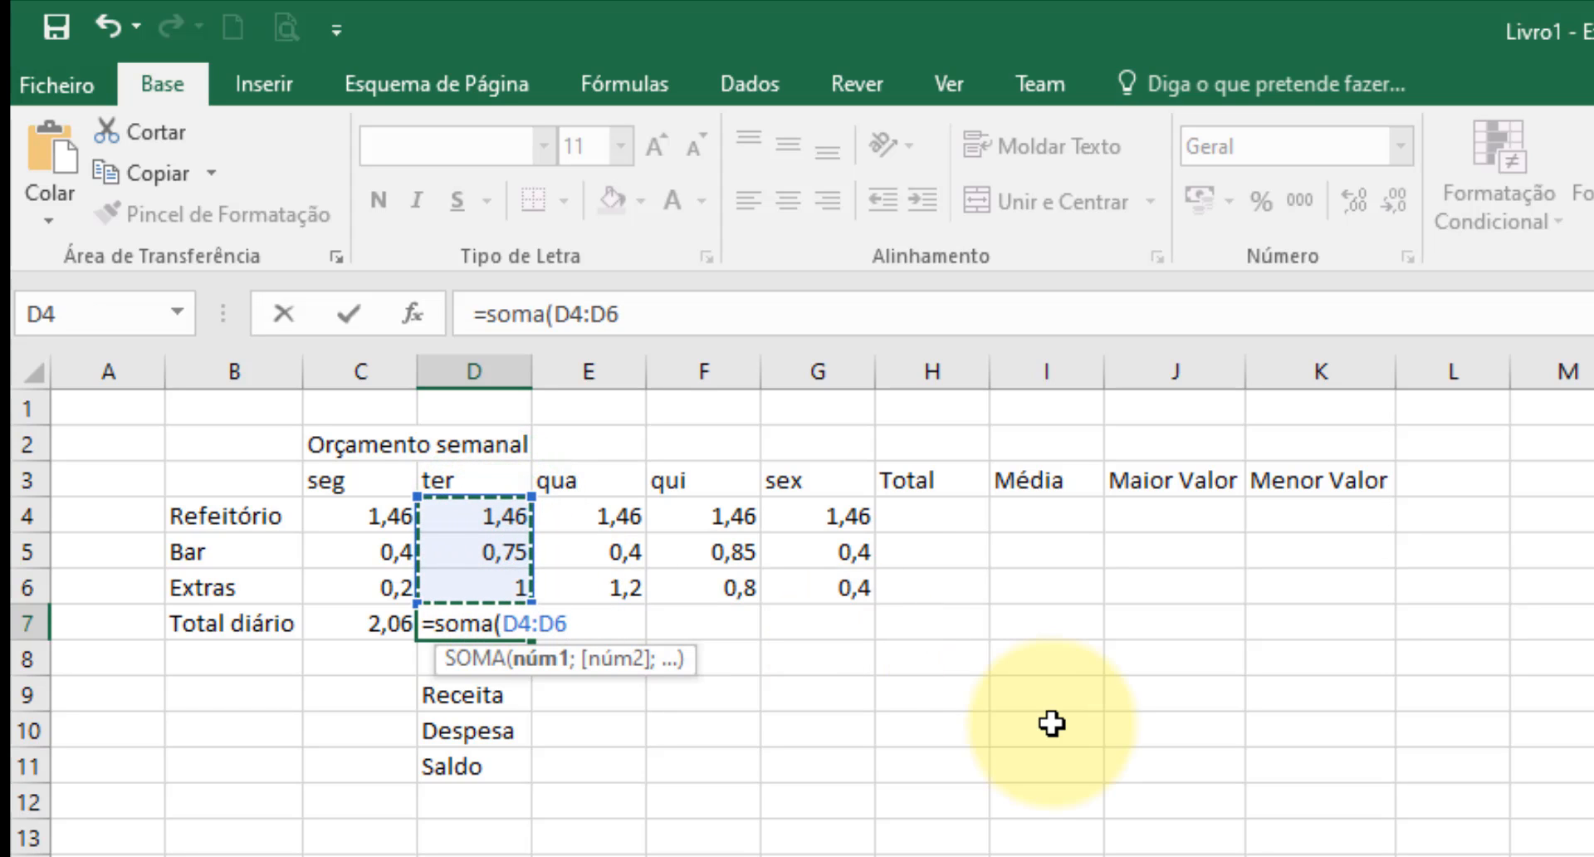
text())
key(Return)
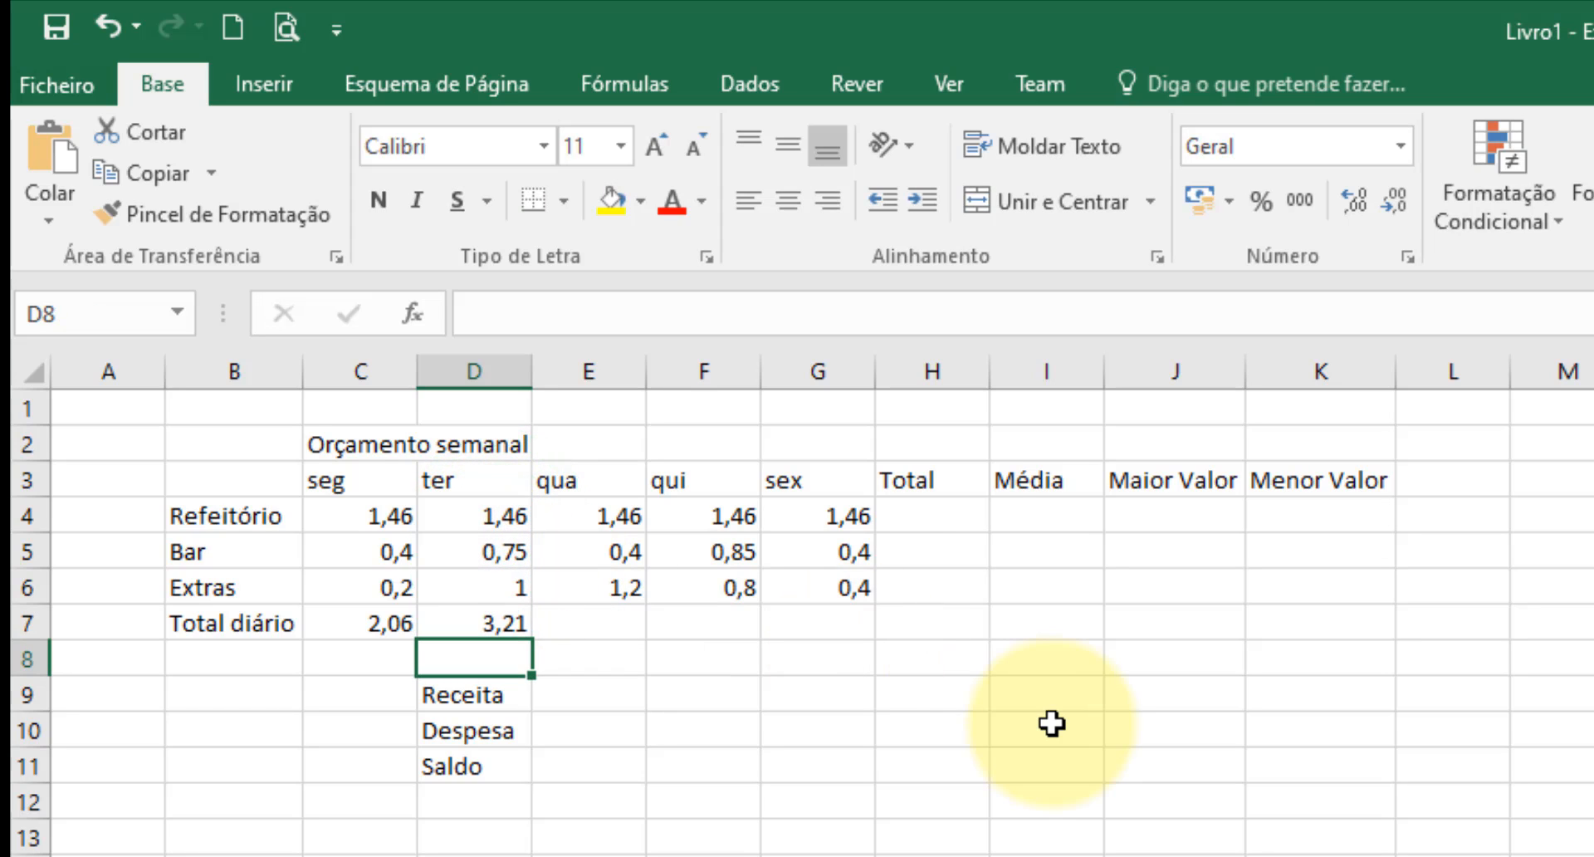
click(491, 622)
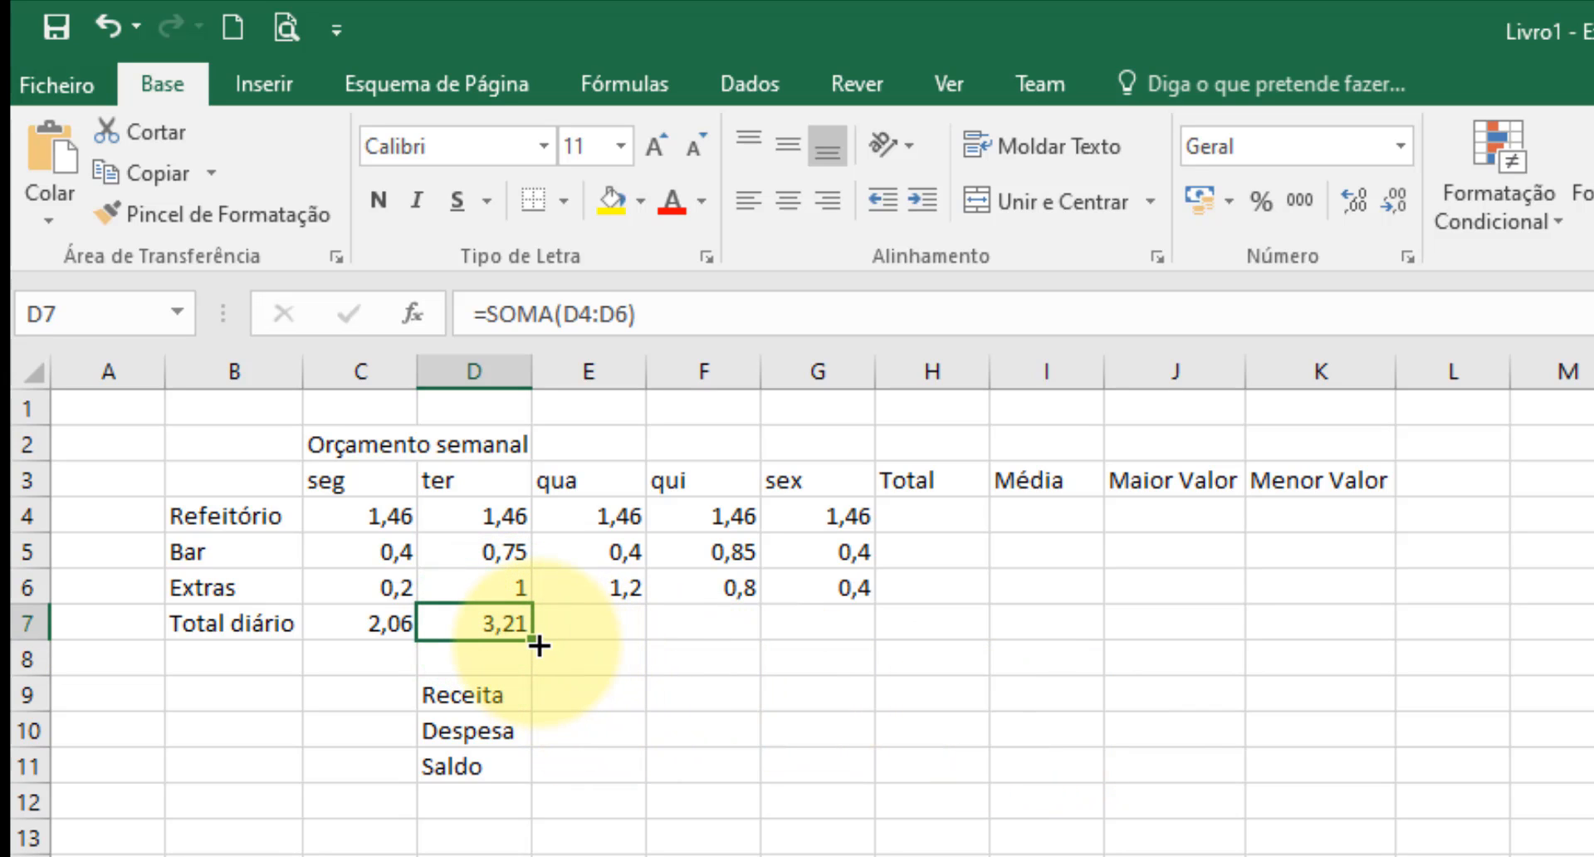
drag(533, 642, 960, 646)
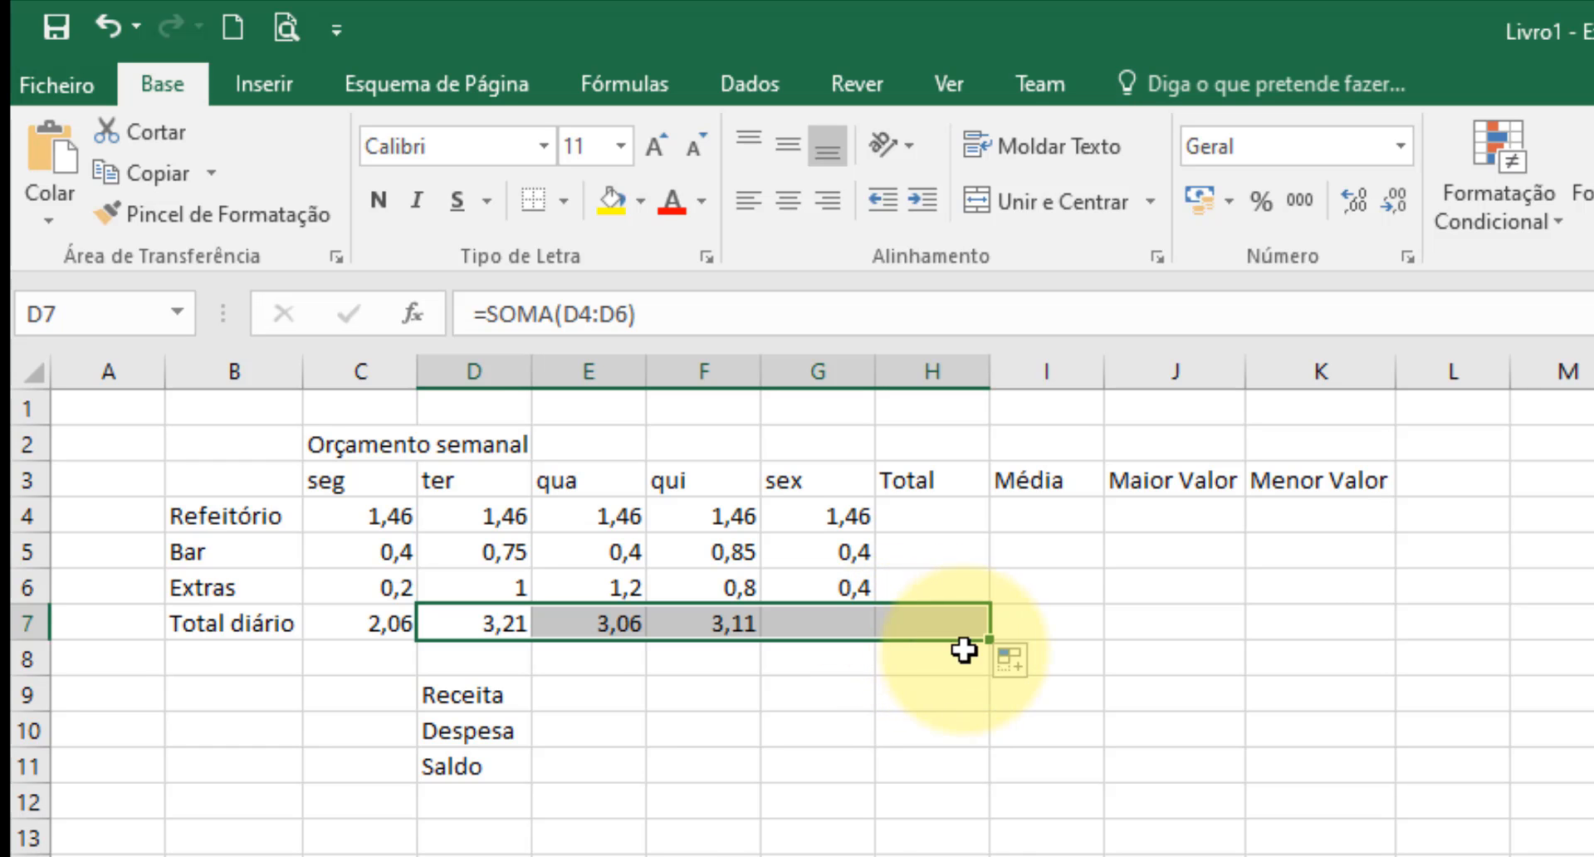
Insert an automatic sum of C4:G4 in H4 and fill the formula down the Total column to H6.
click(933, 516)
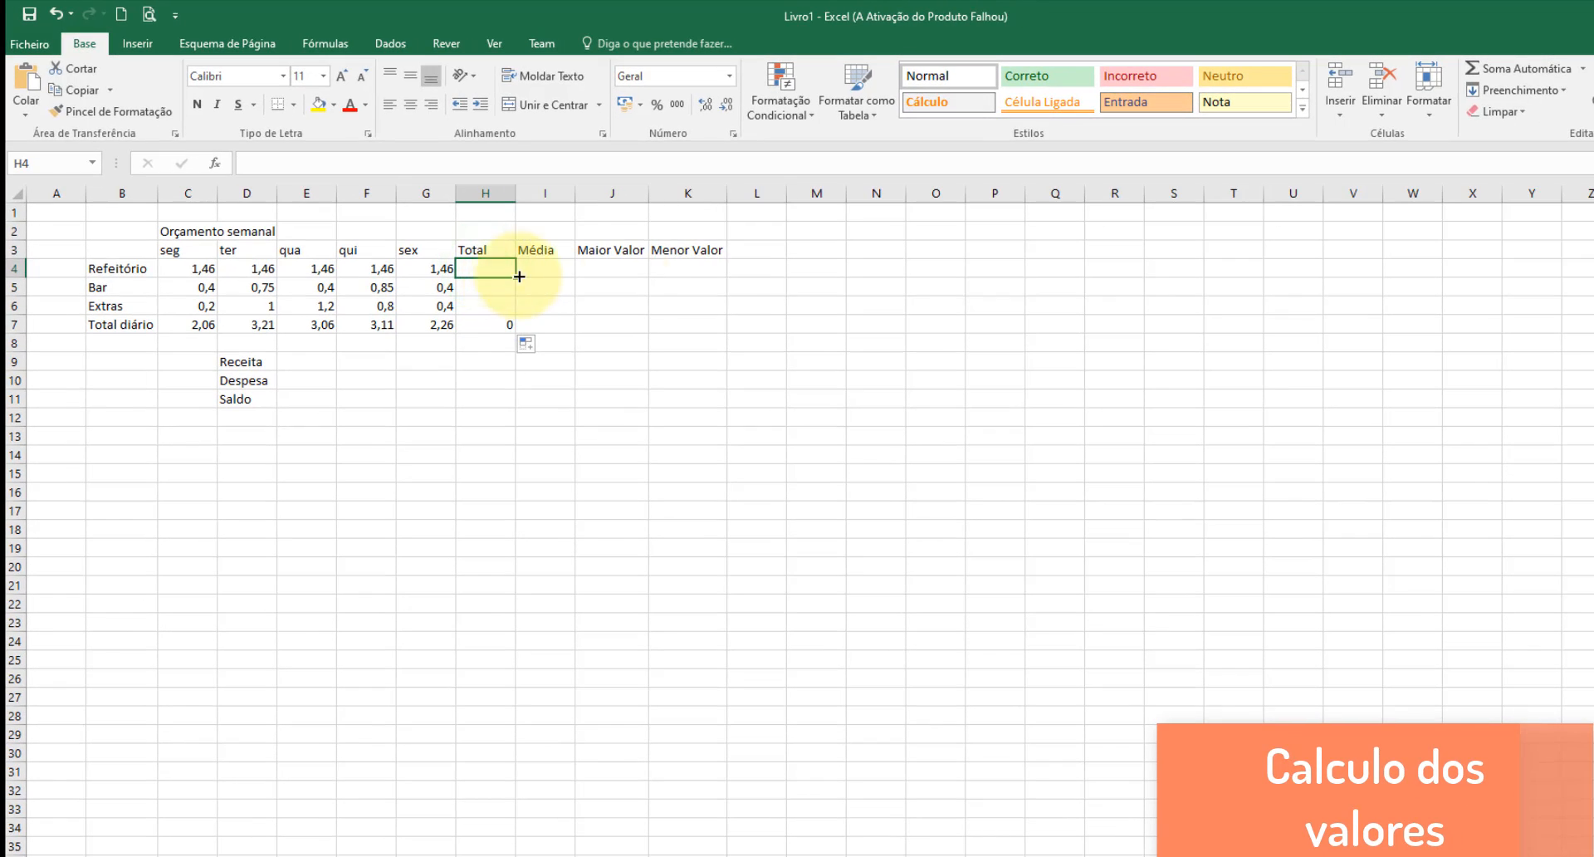
click(1582, 68)
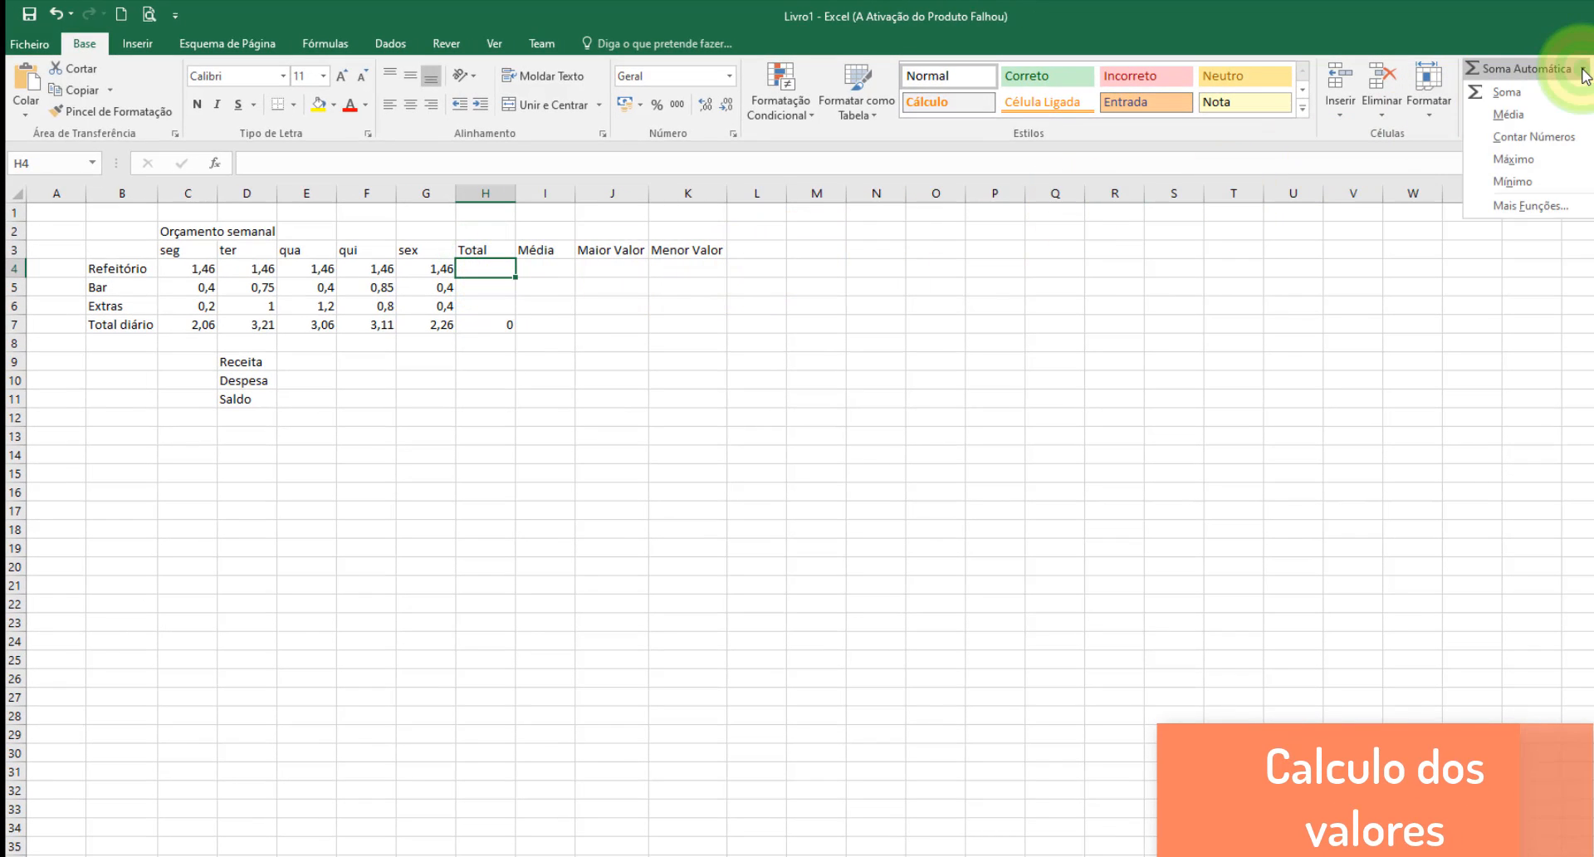
click(1527, 91)
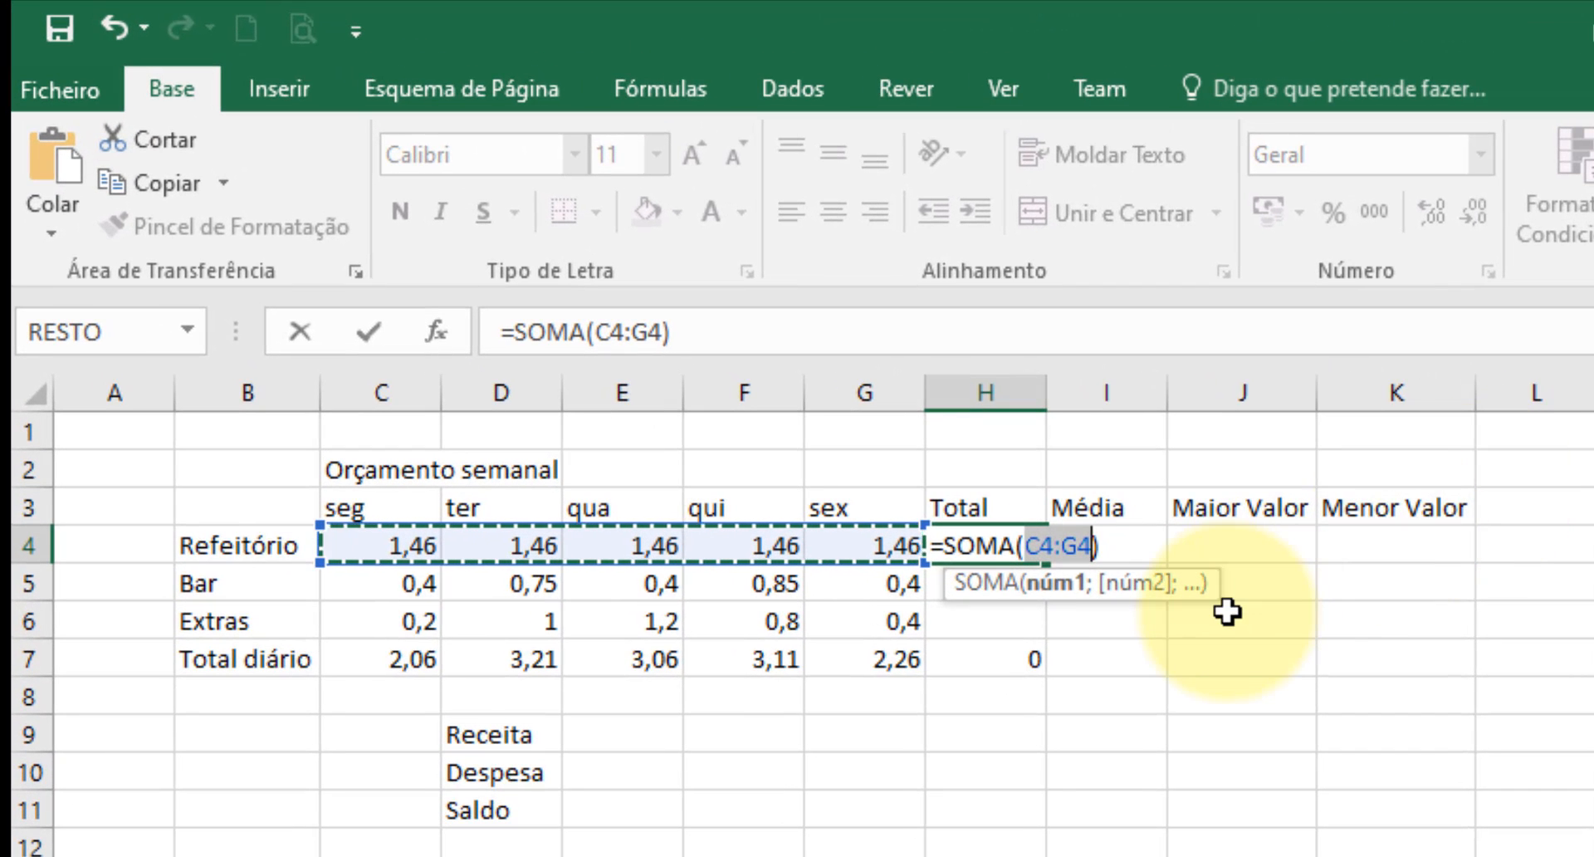
key(Return)
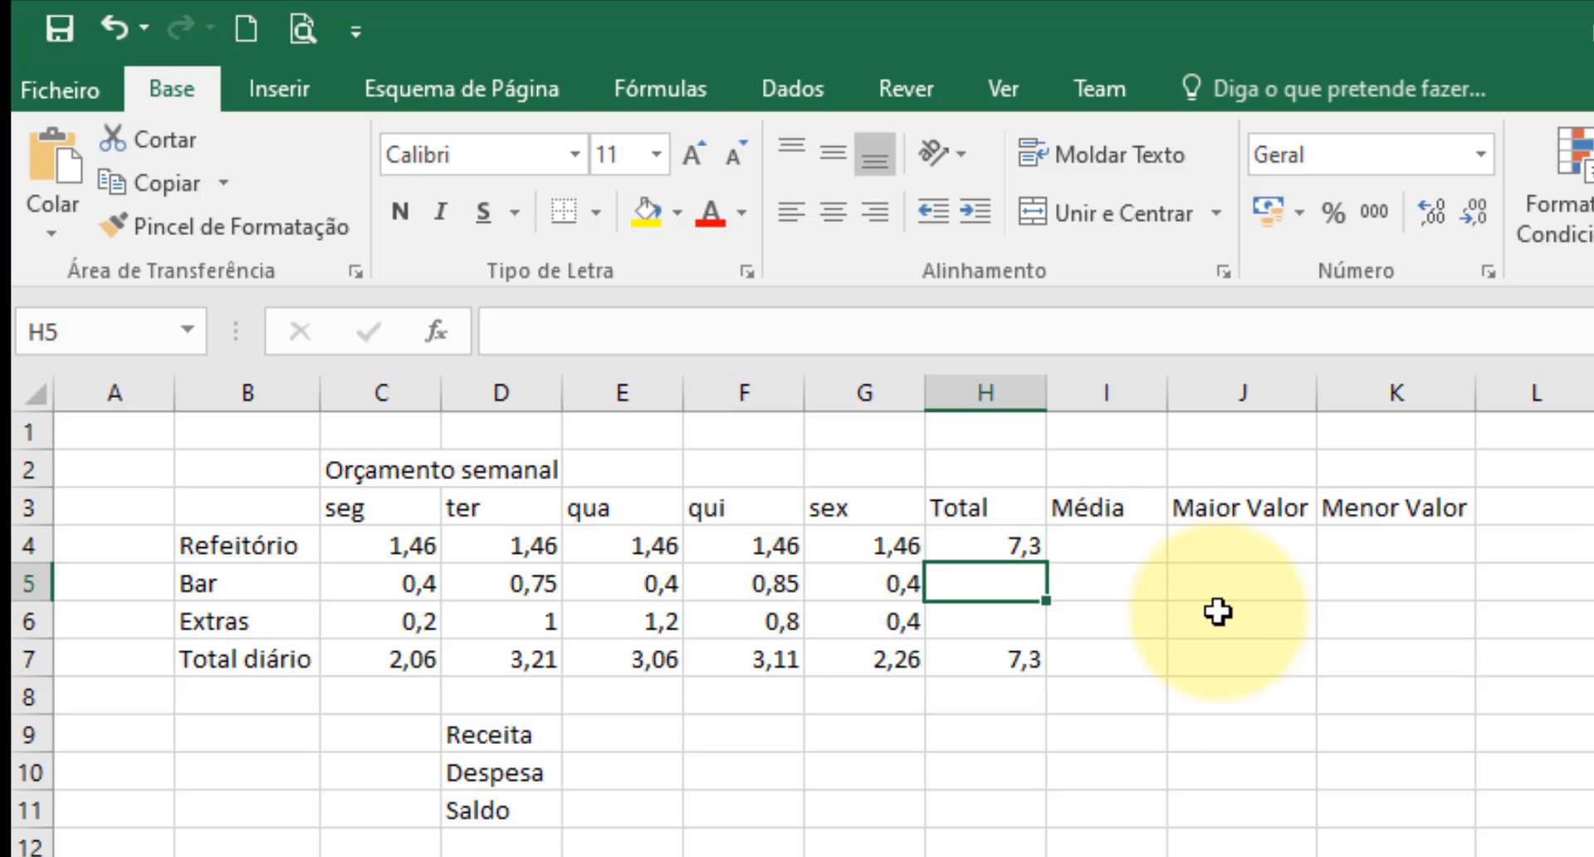
click(959, 541)
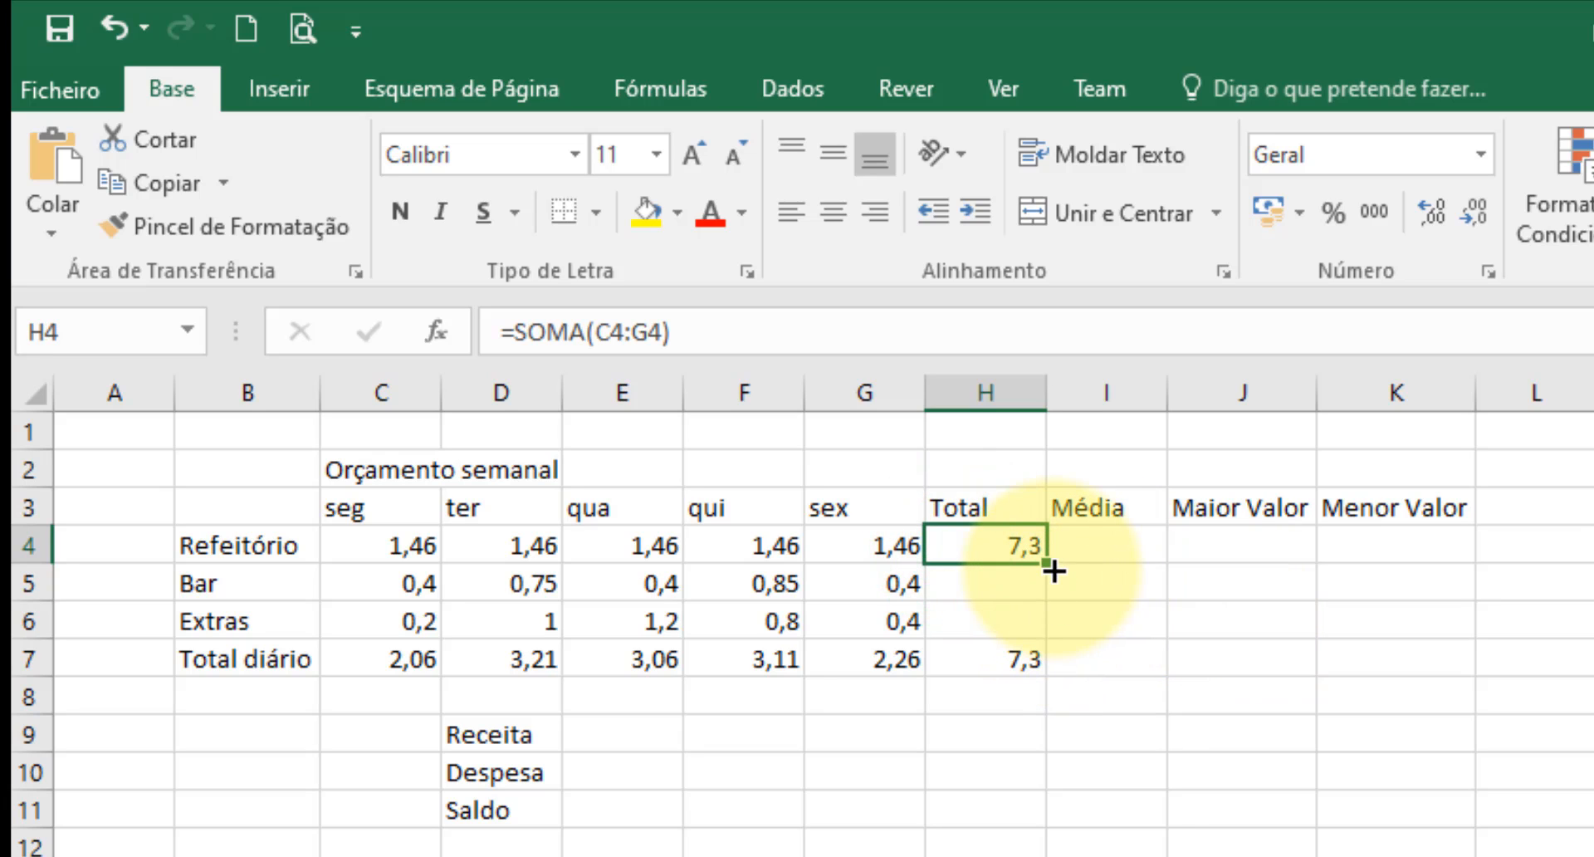
drag(1050, 566, 1071, 656)
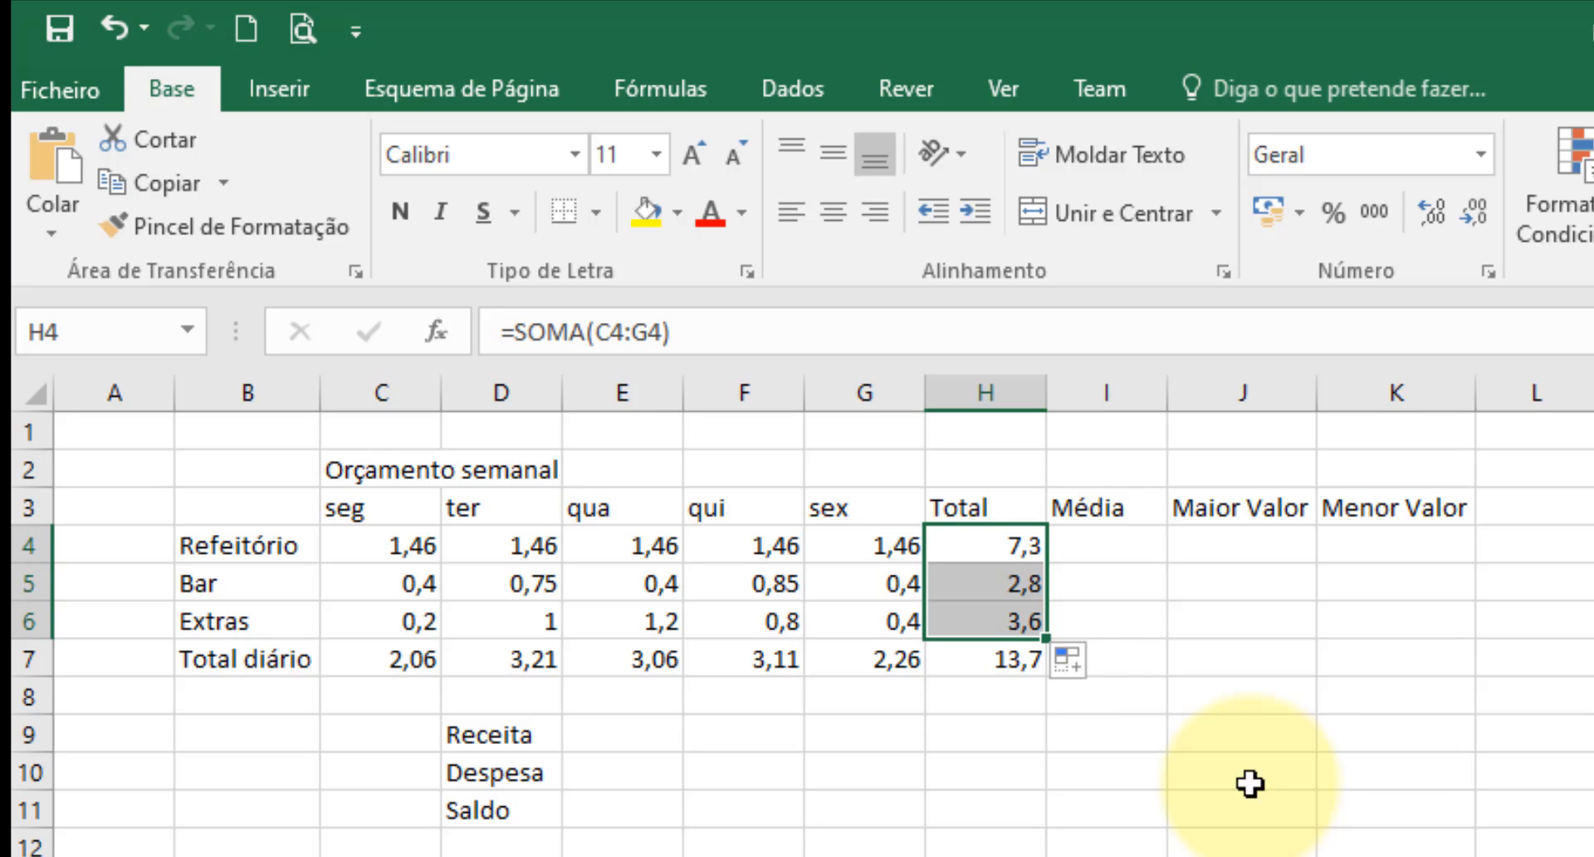
Enter 15 as the Receita in E9 and link the Despesa in E10 to the weekly total with =H7.
click(639, 736)
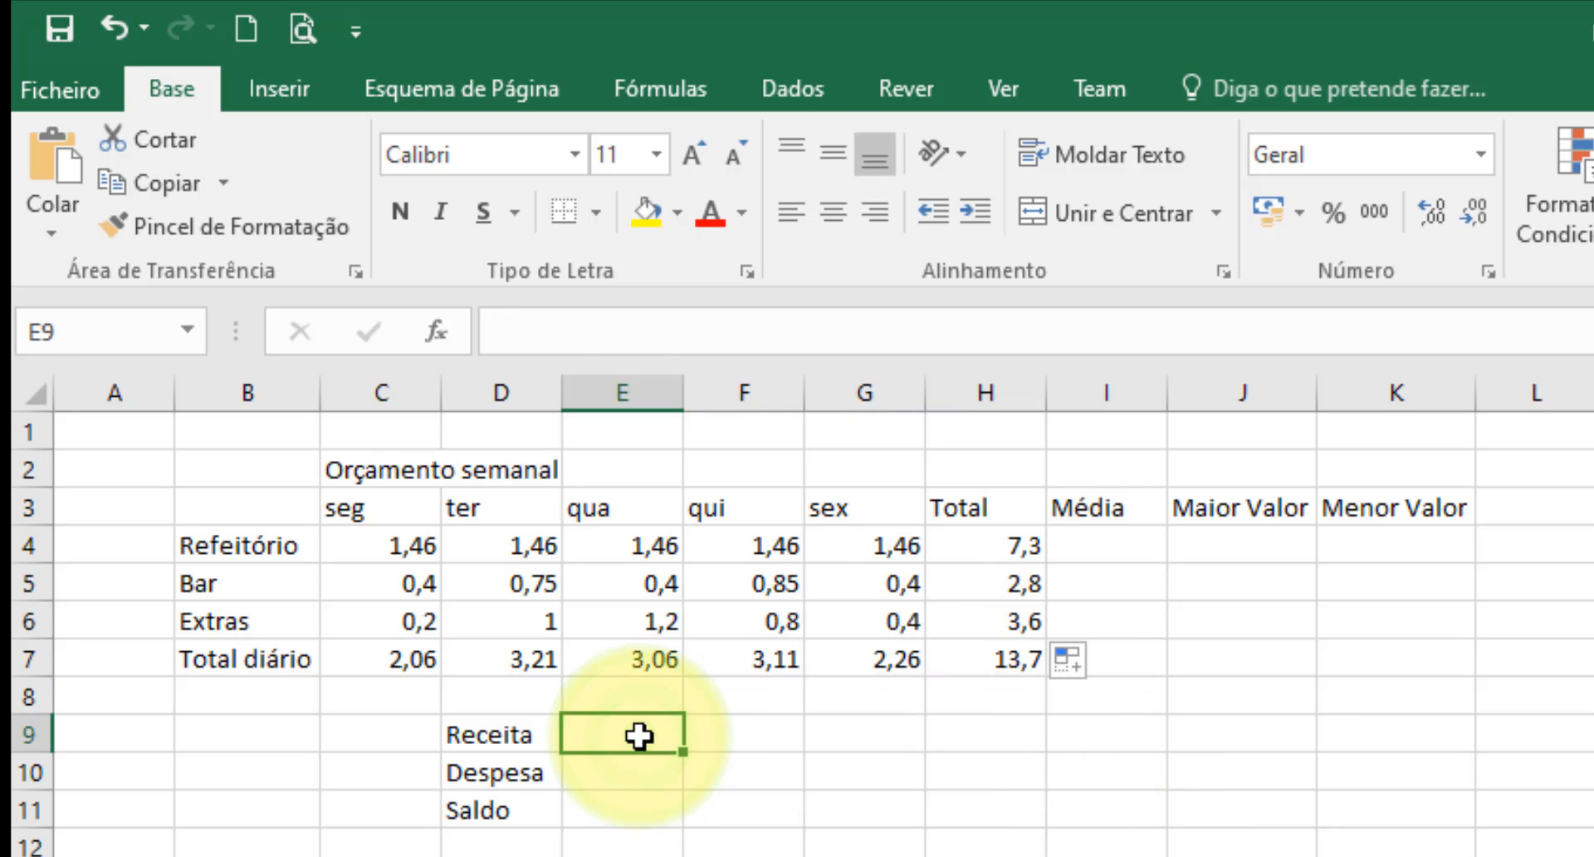
text(15)
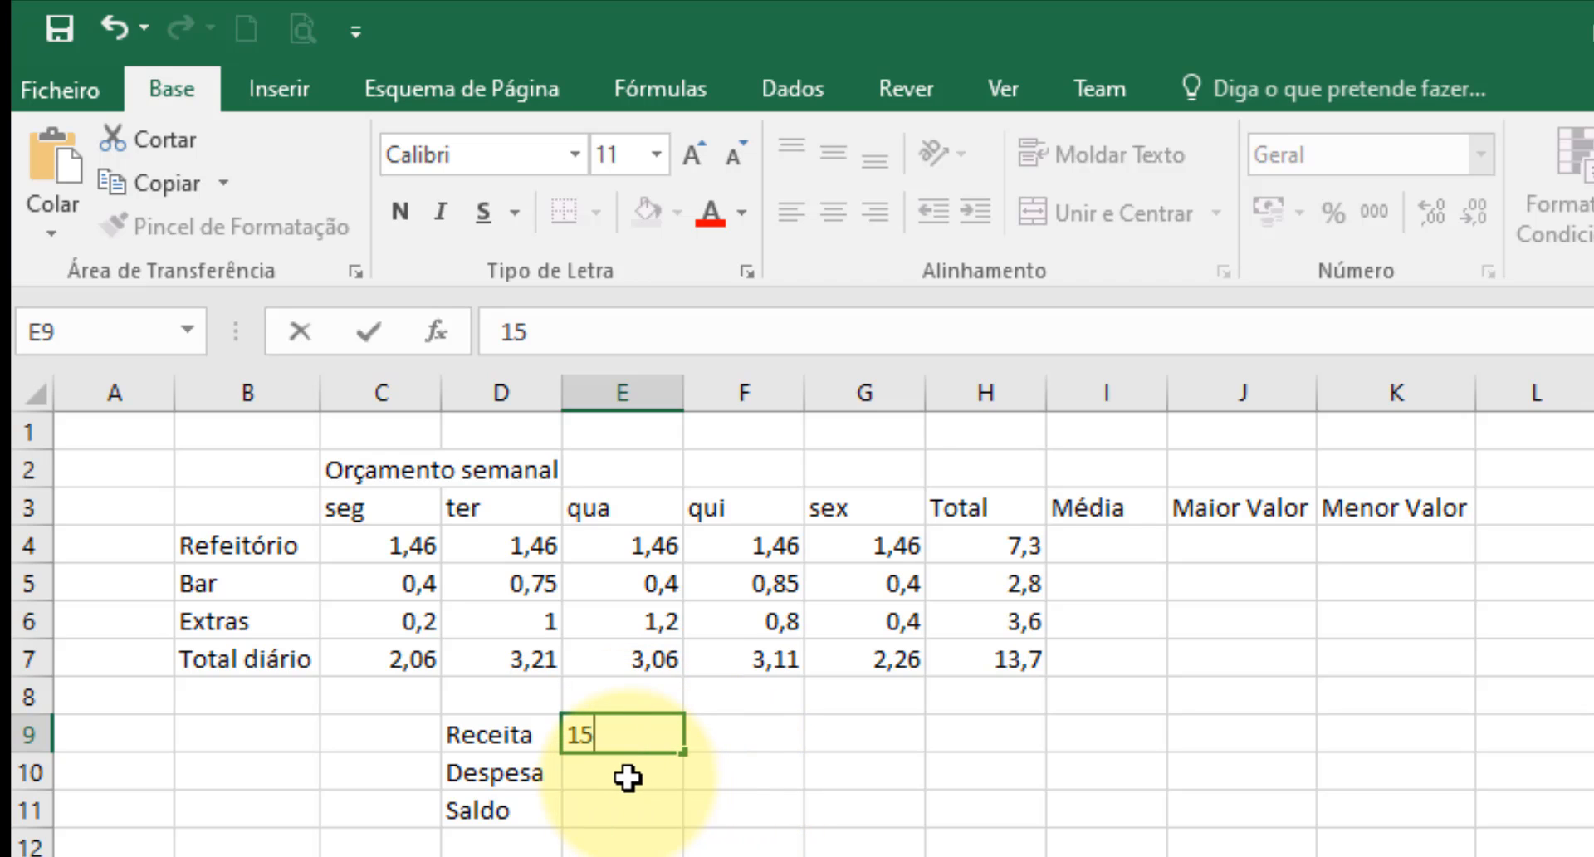
click(627, 777)
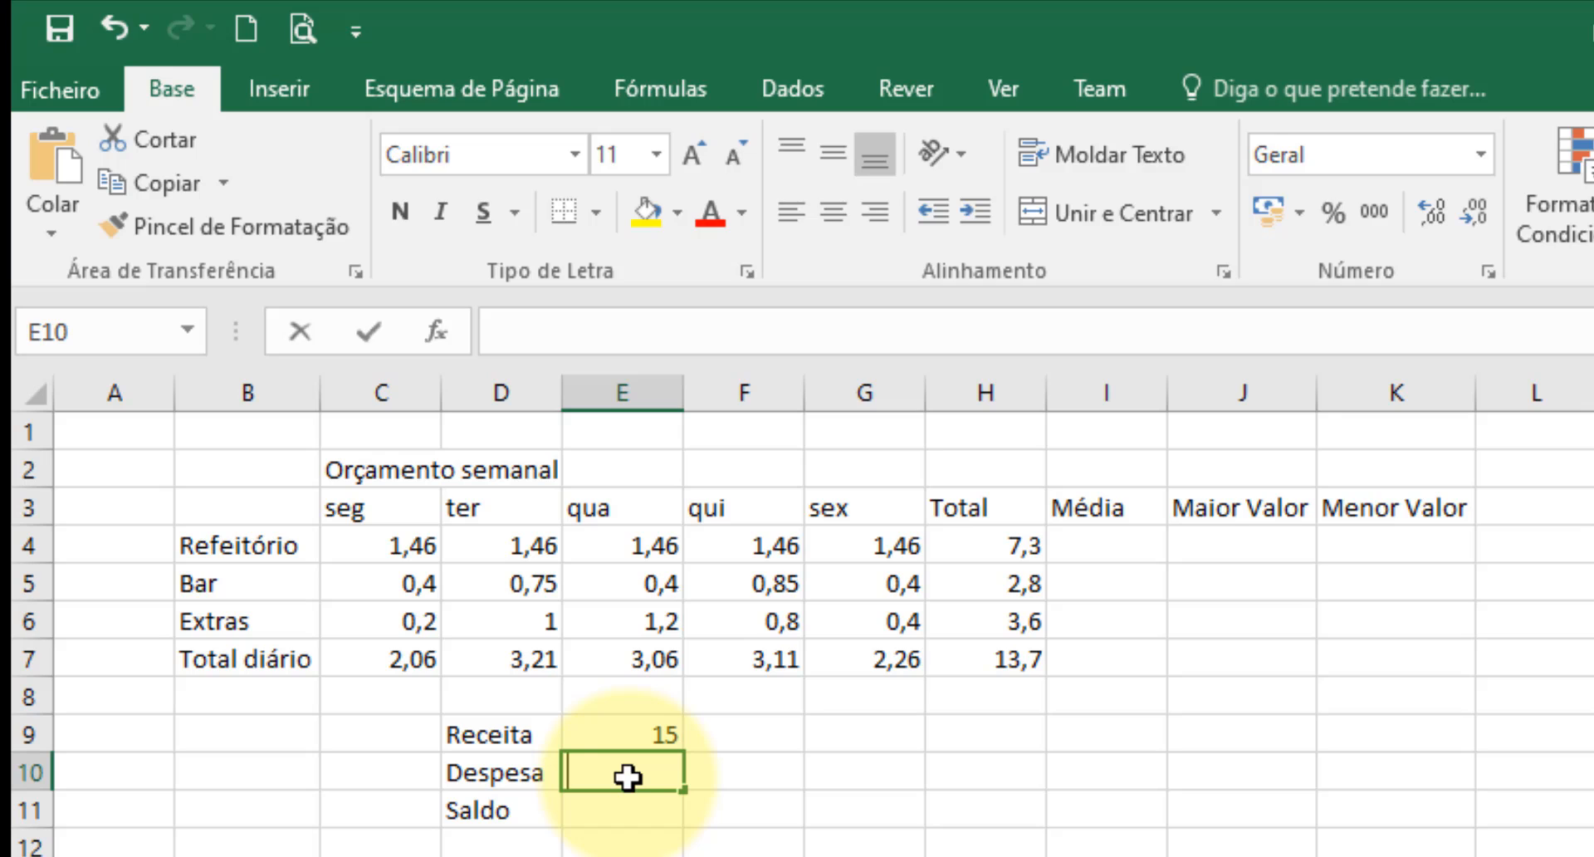
text(=)
click(970, 663)
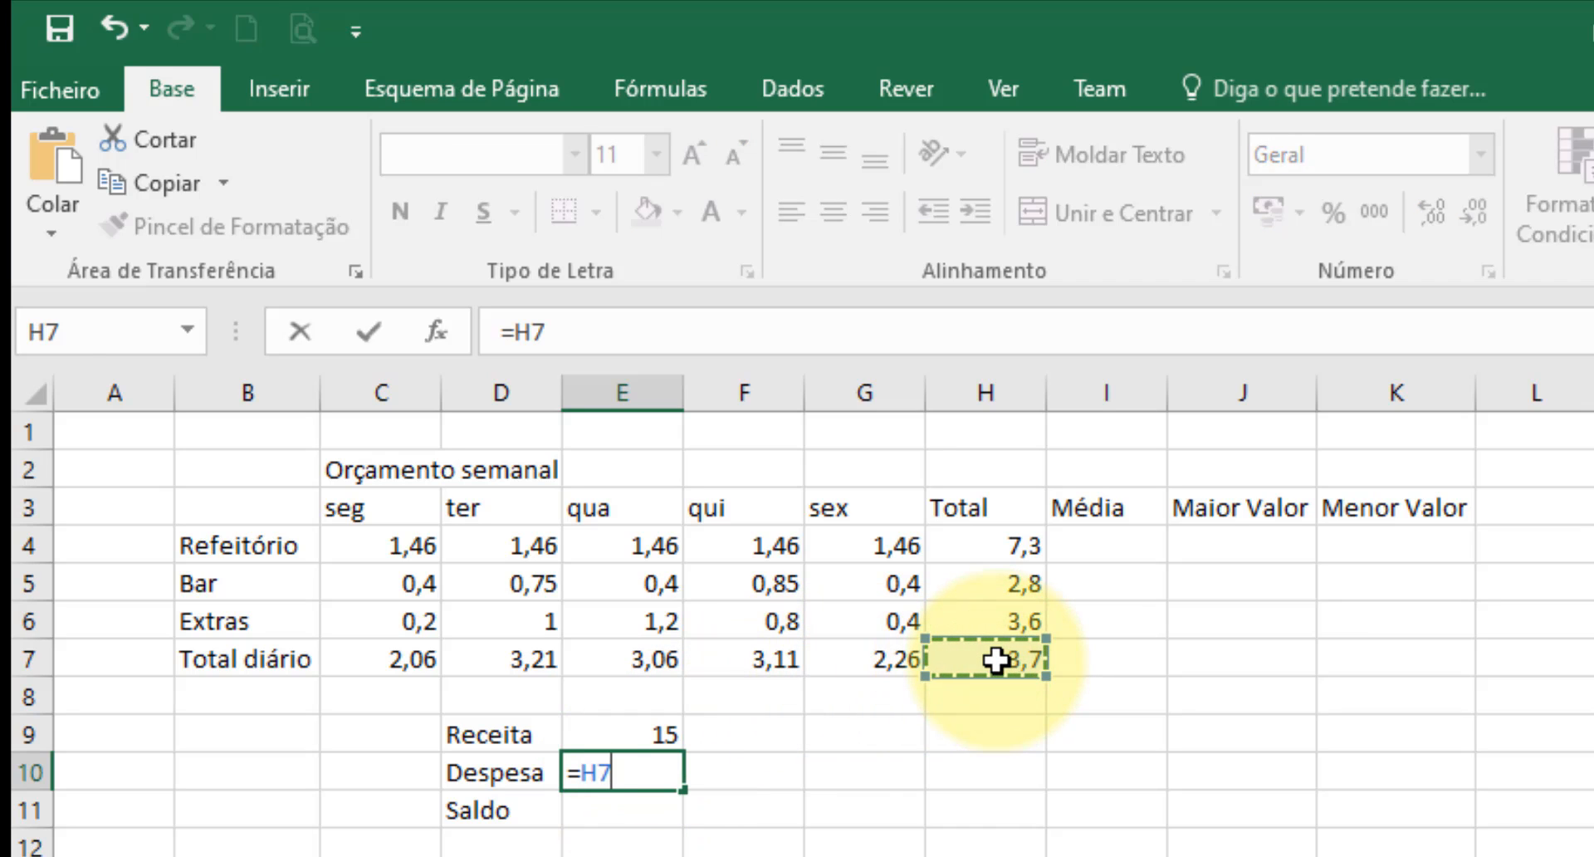
key(Return)
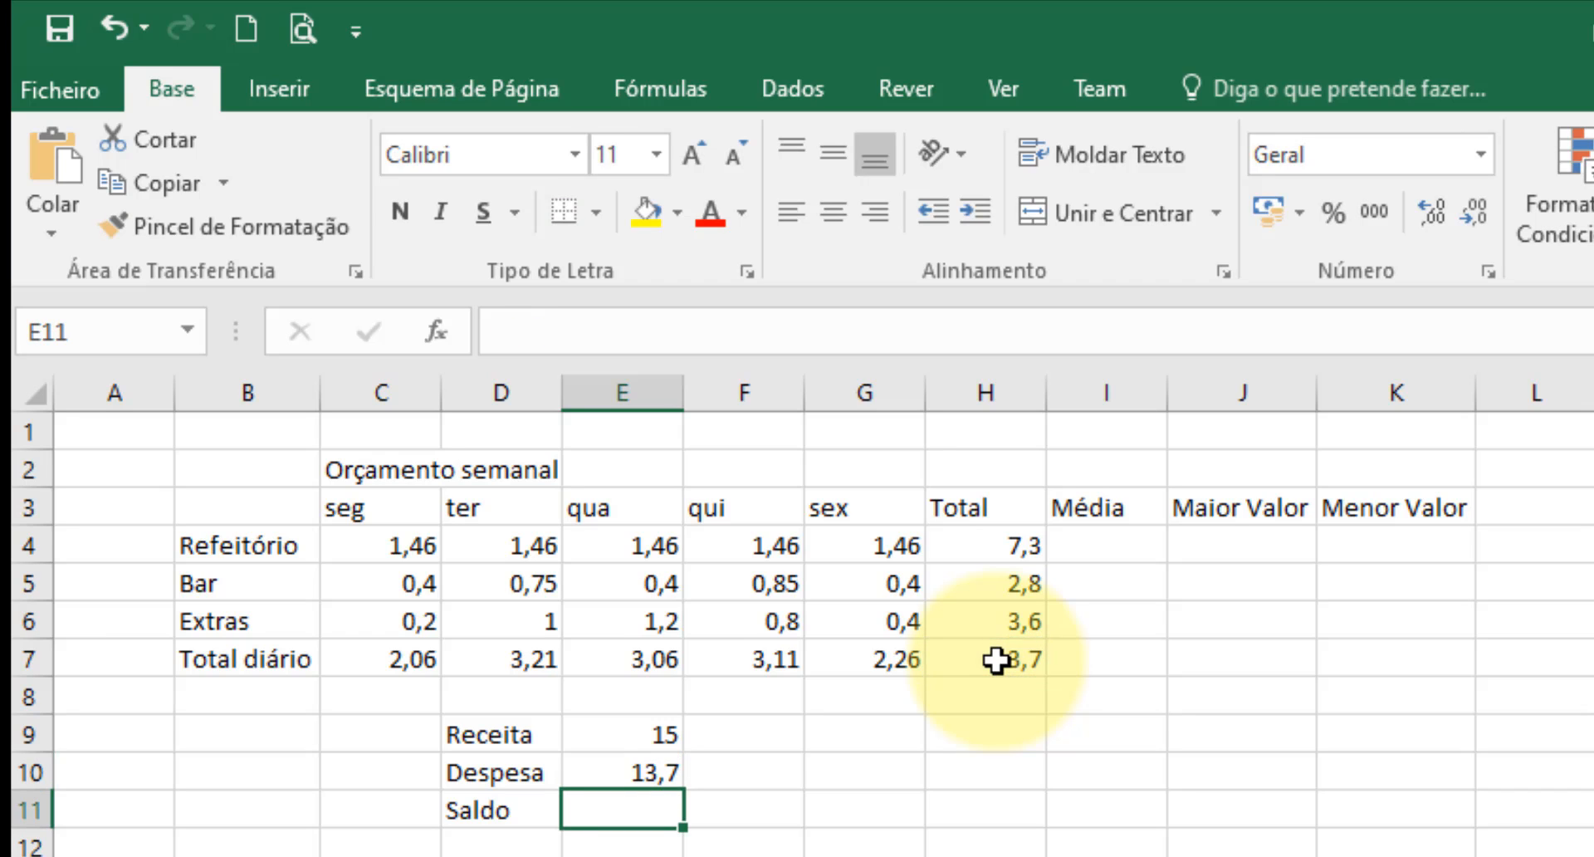
Calculate the Saldo in E11 with the formula =E9-E10.
text(=)
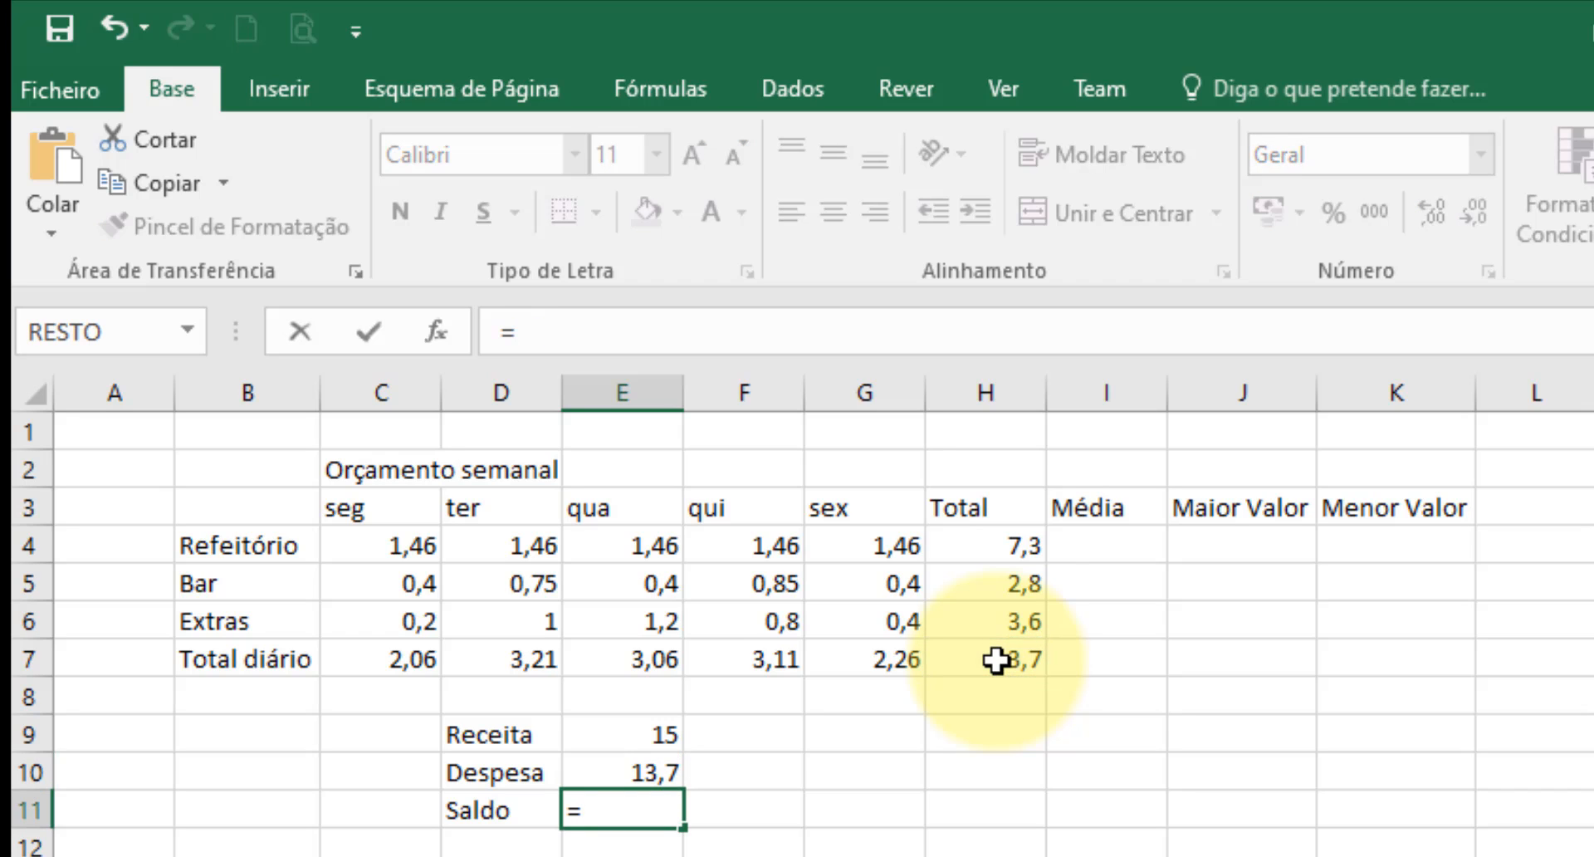
click(640, 729)
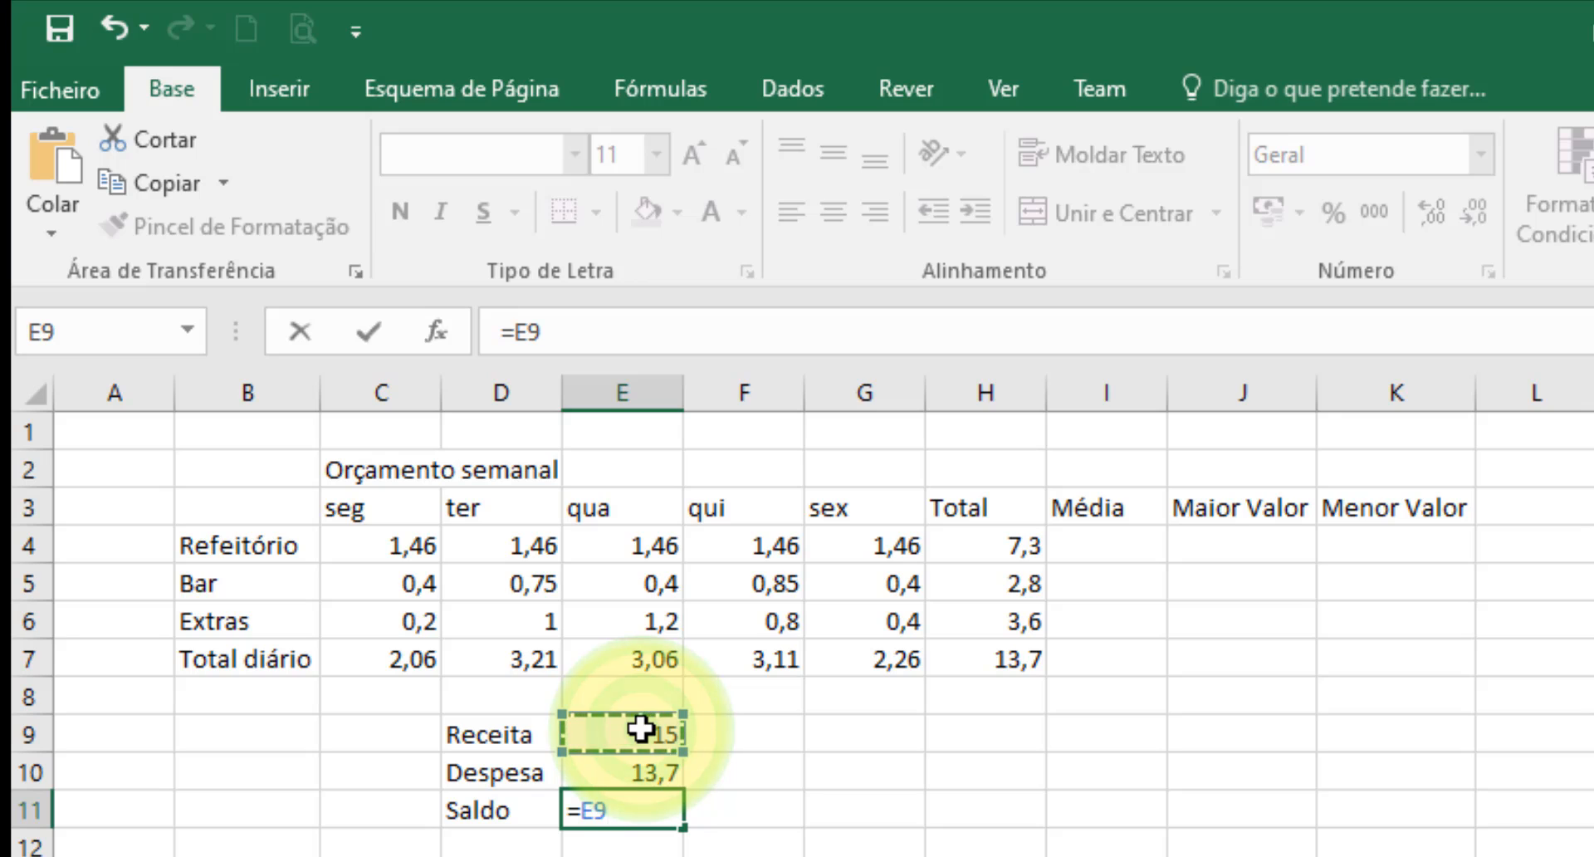
text(-)
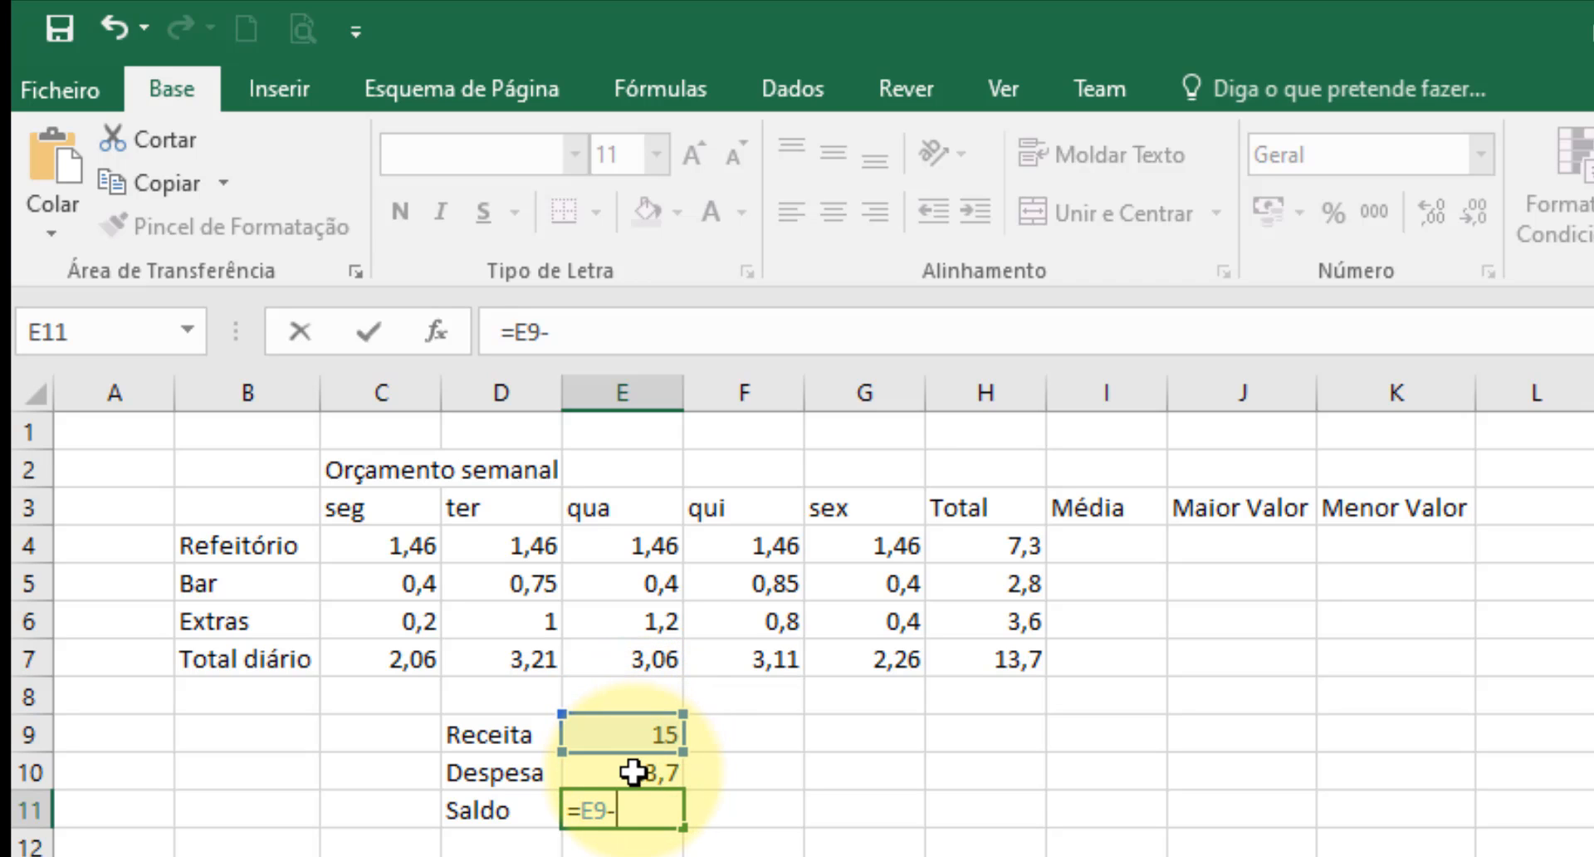
click(632, 772)
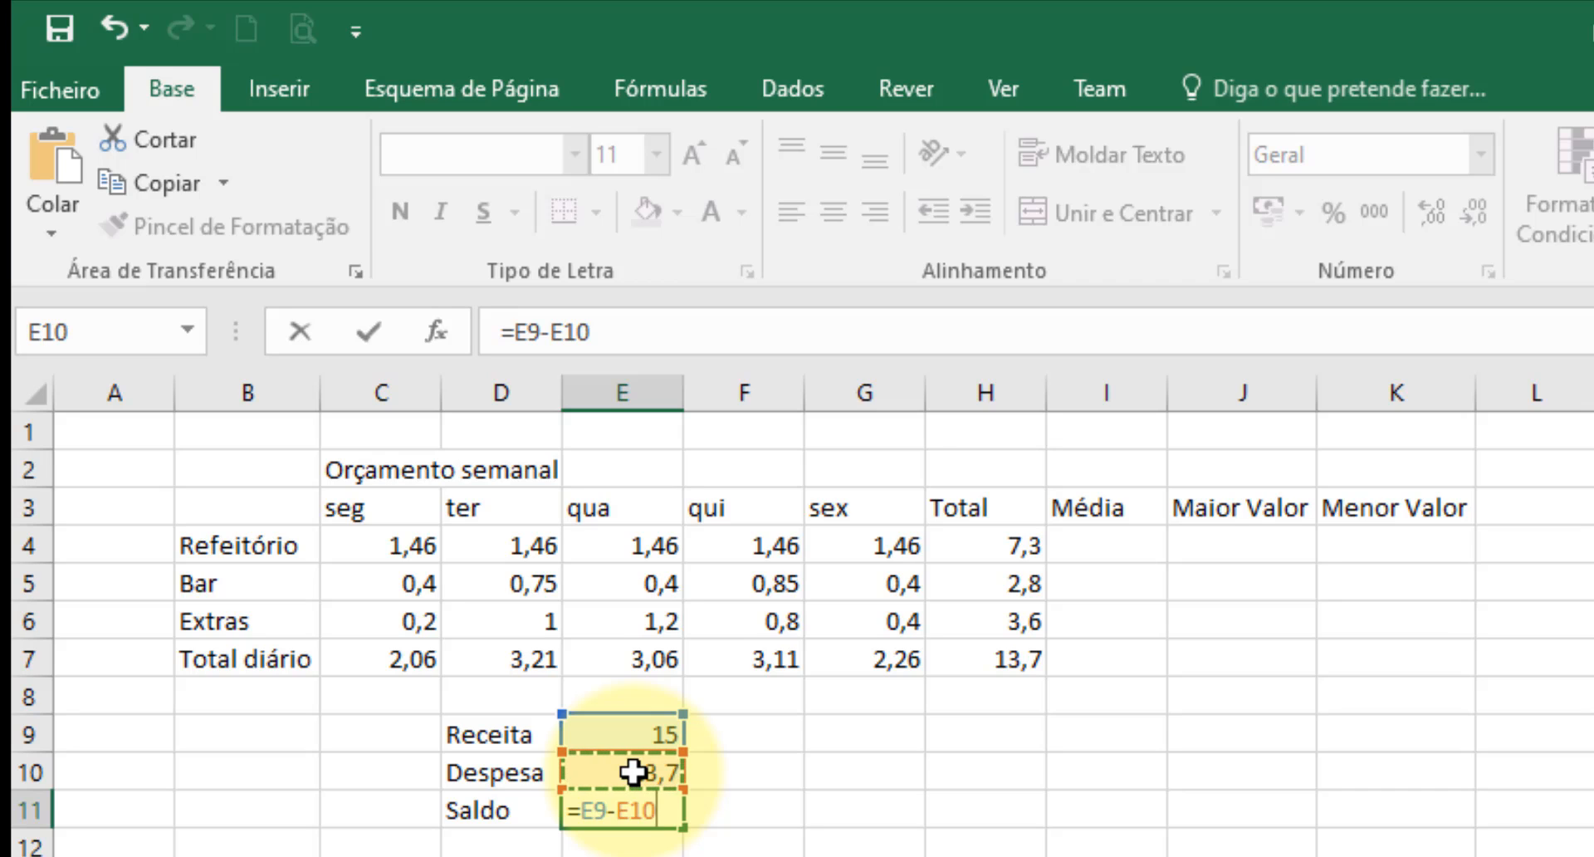
key(Return)
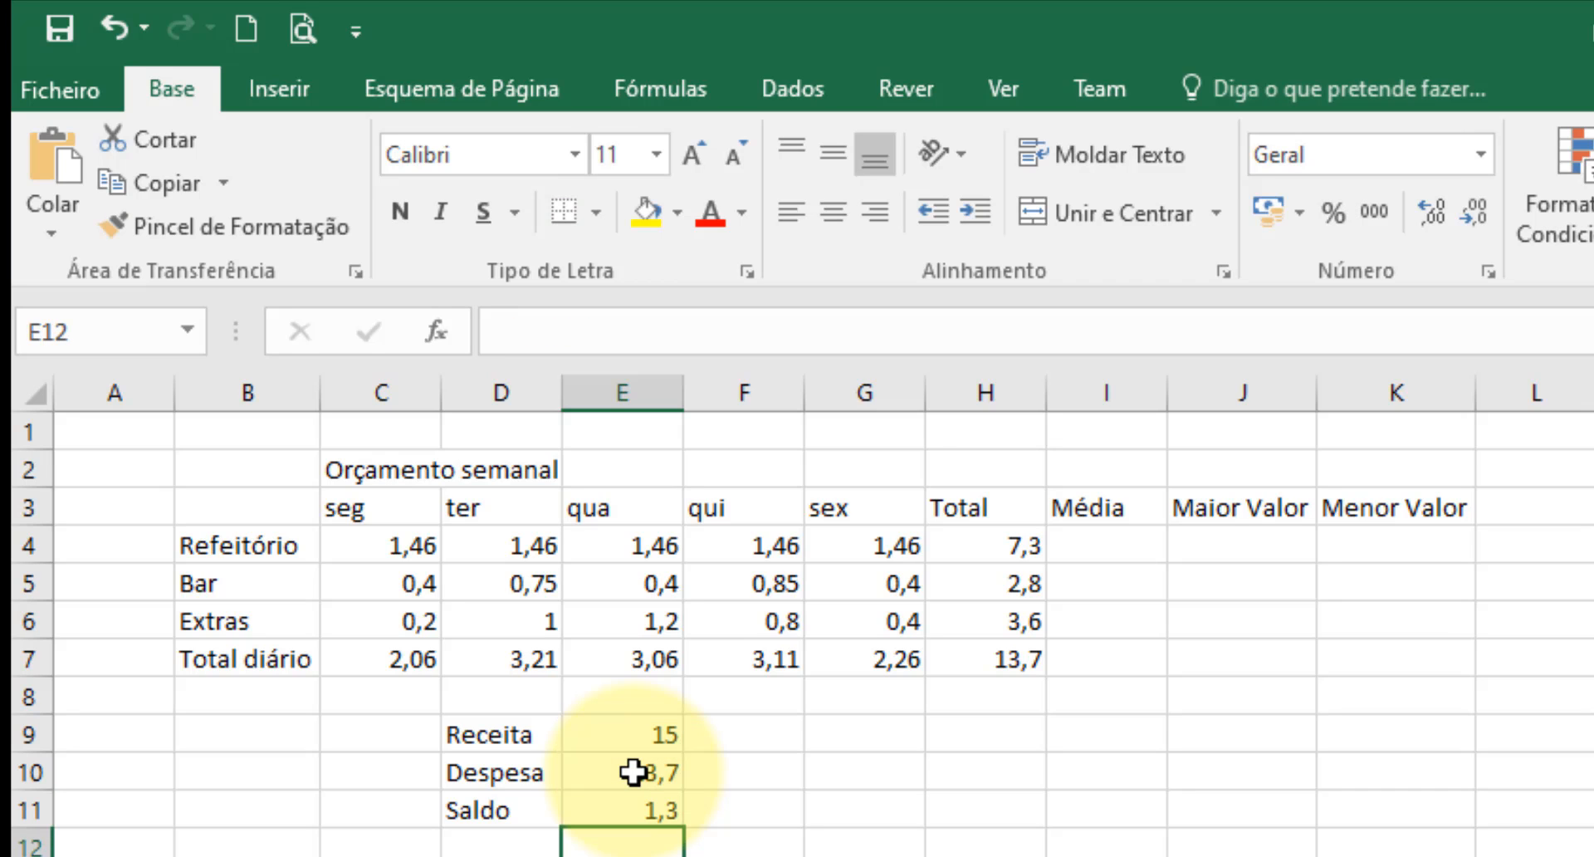
Insert the average =MÉDIA(C4:G4) in I4, leaving out the Total column, and fill it down the Média column to I7.
click(1112, 543)
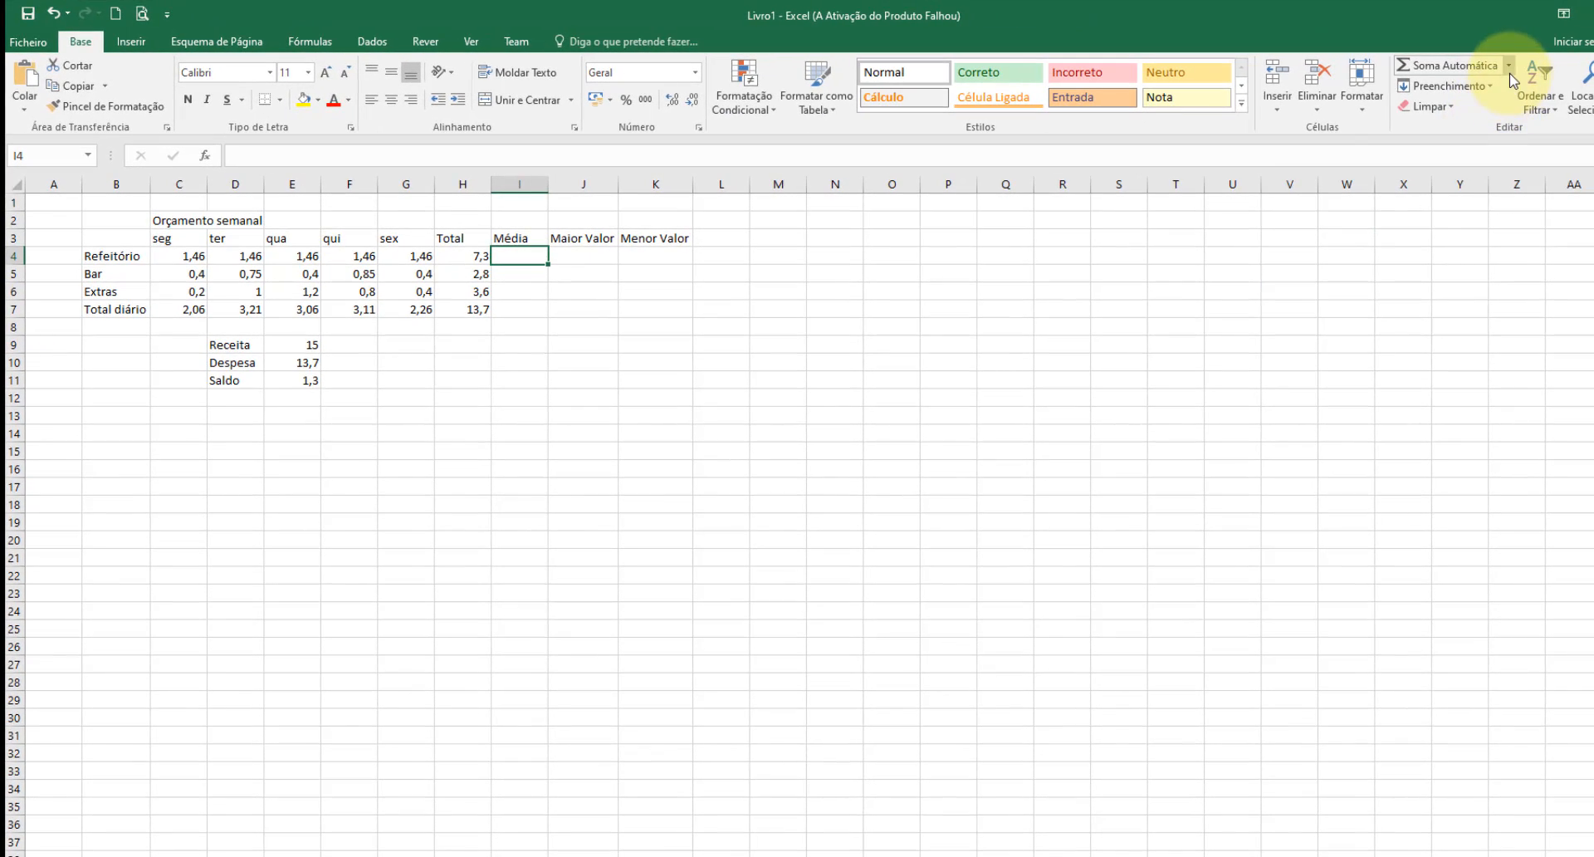
click(1509, 66)
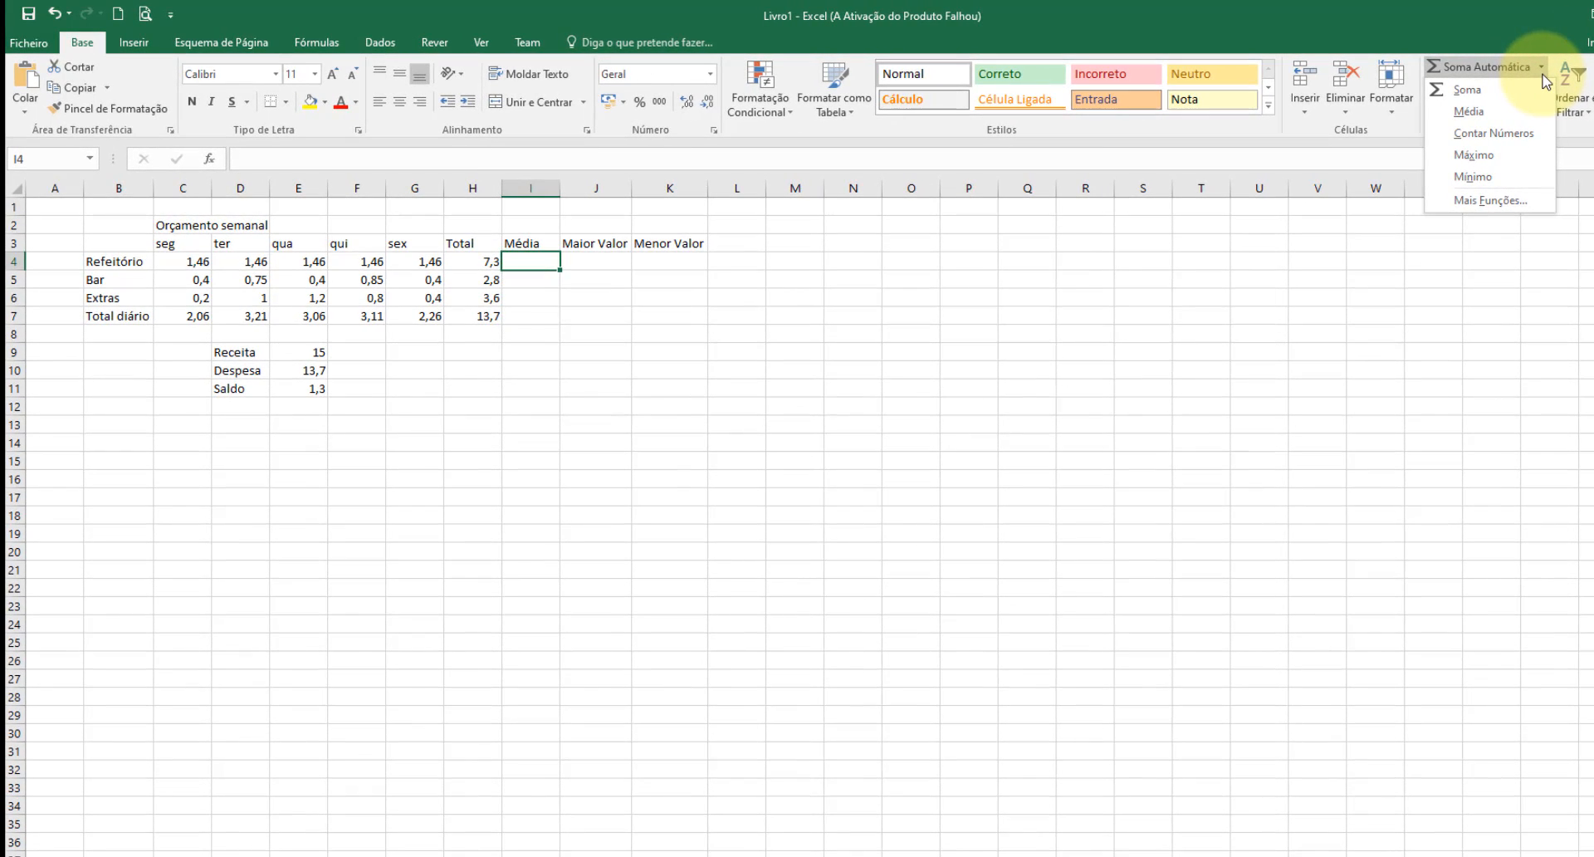
click(1477, 110)
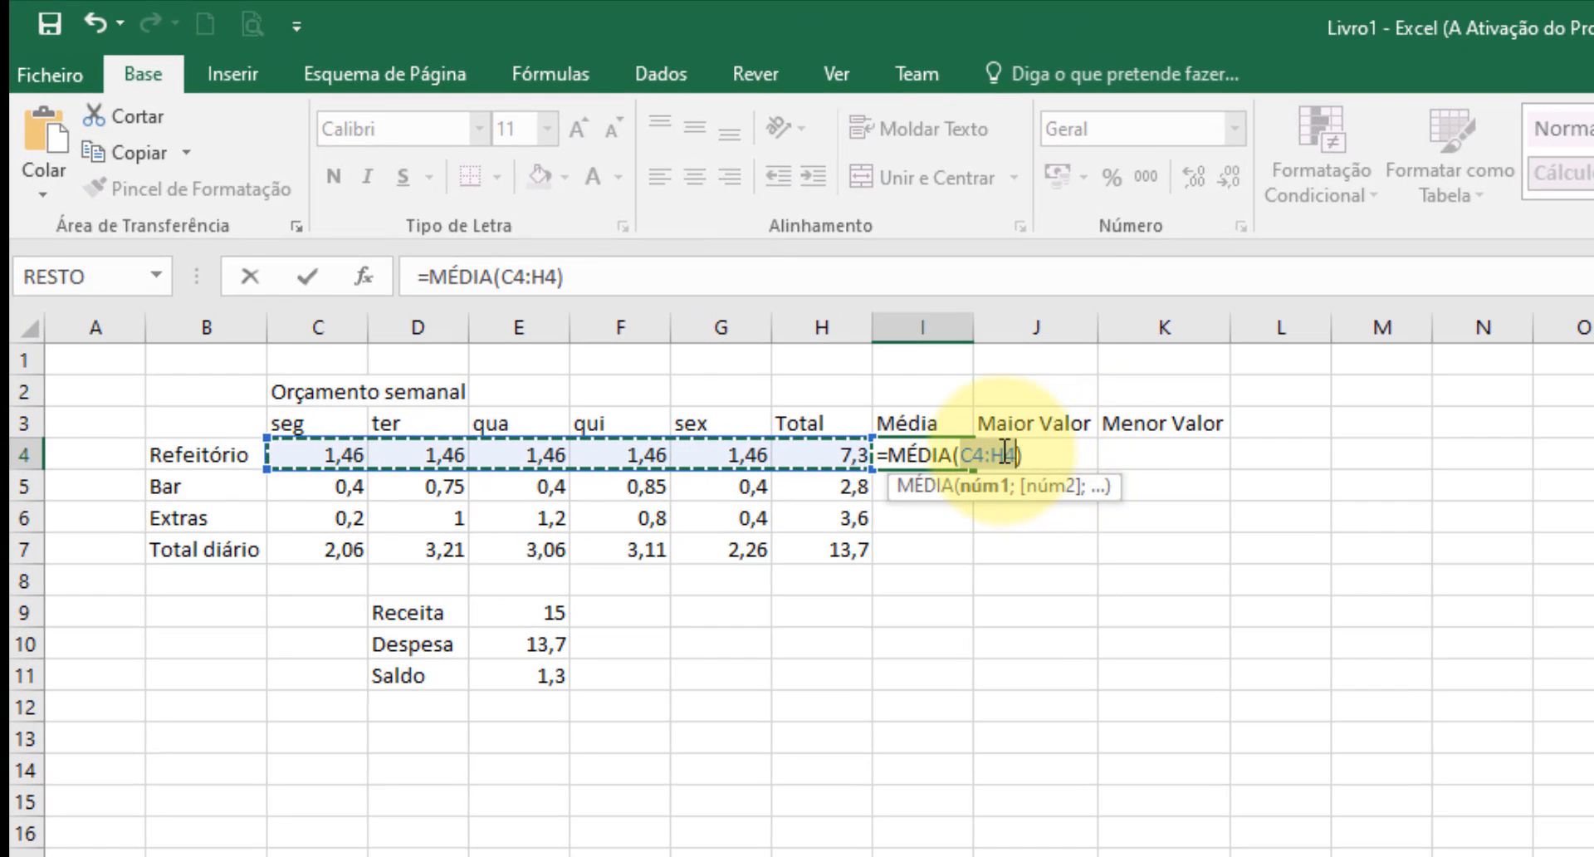
click(1005, 450)
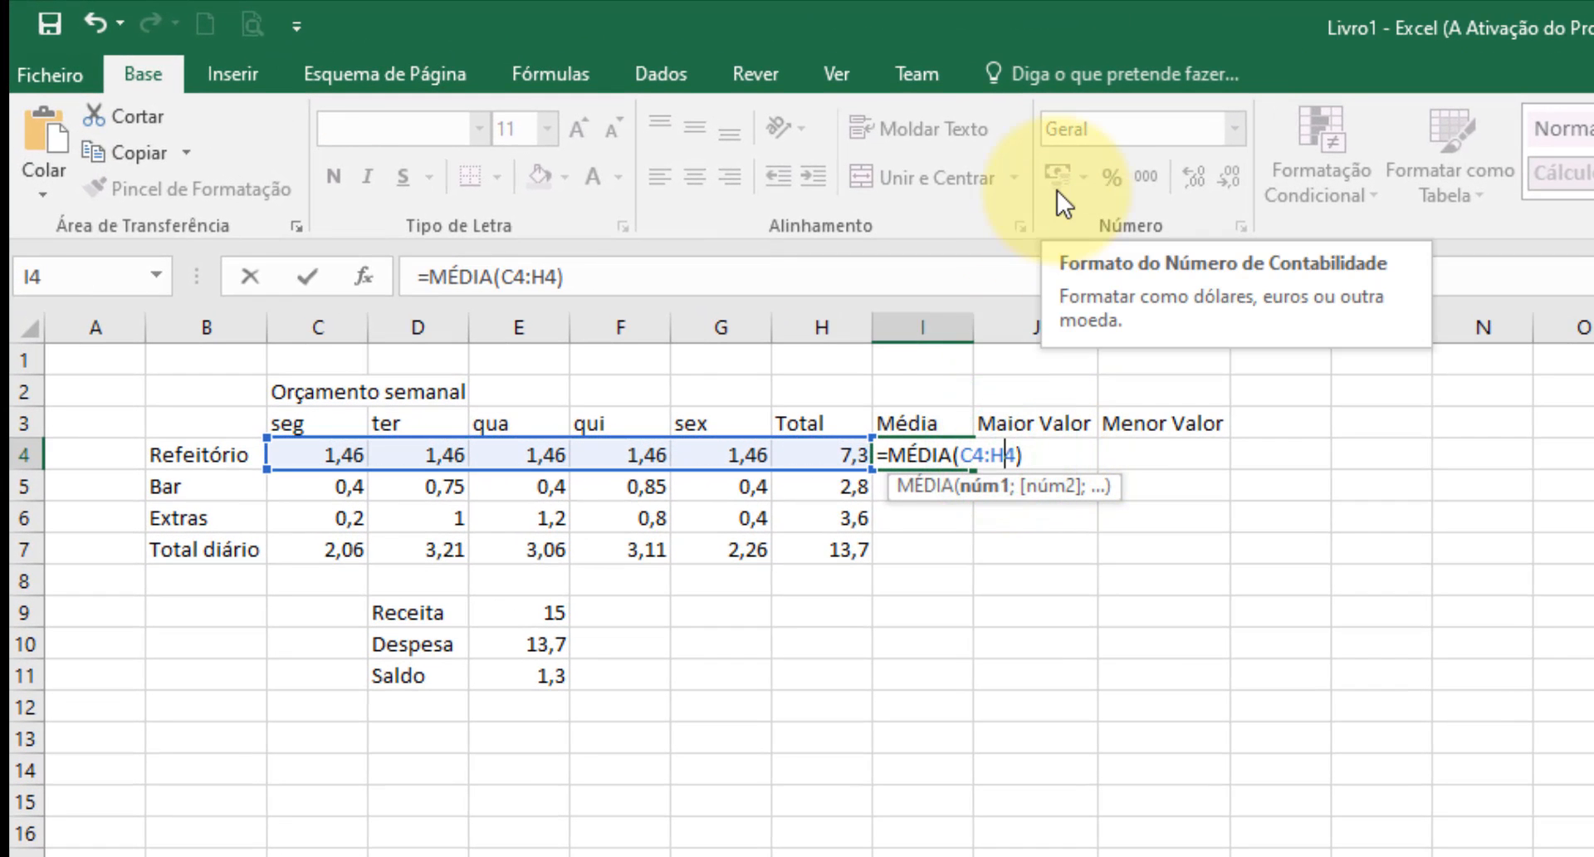
key(BackSpace)
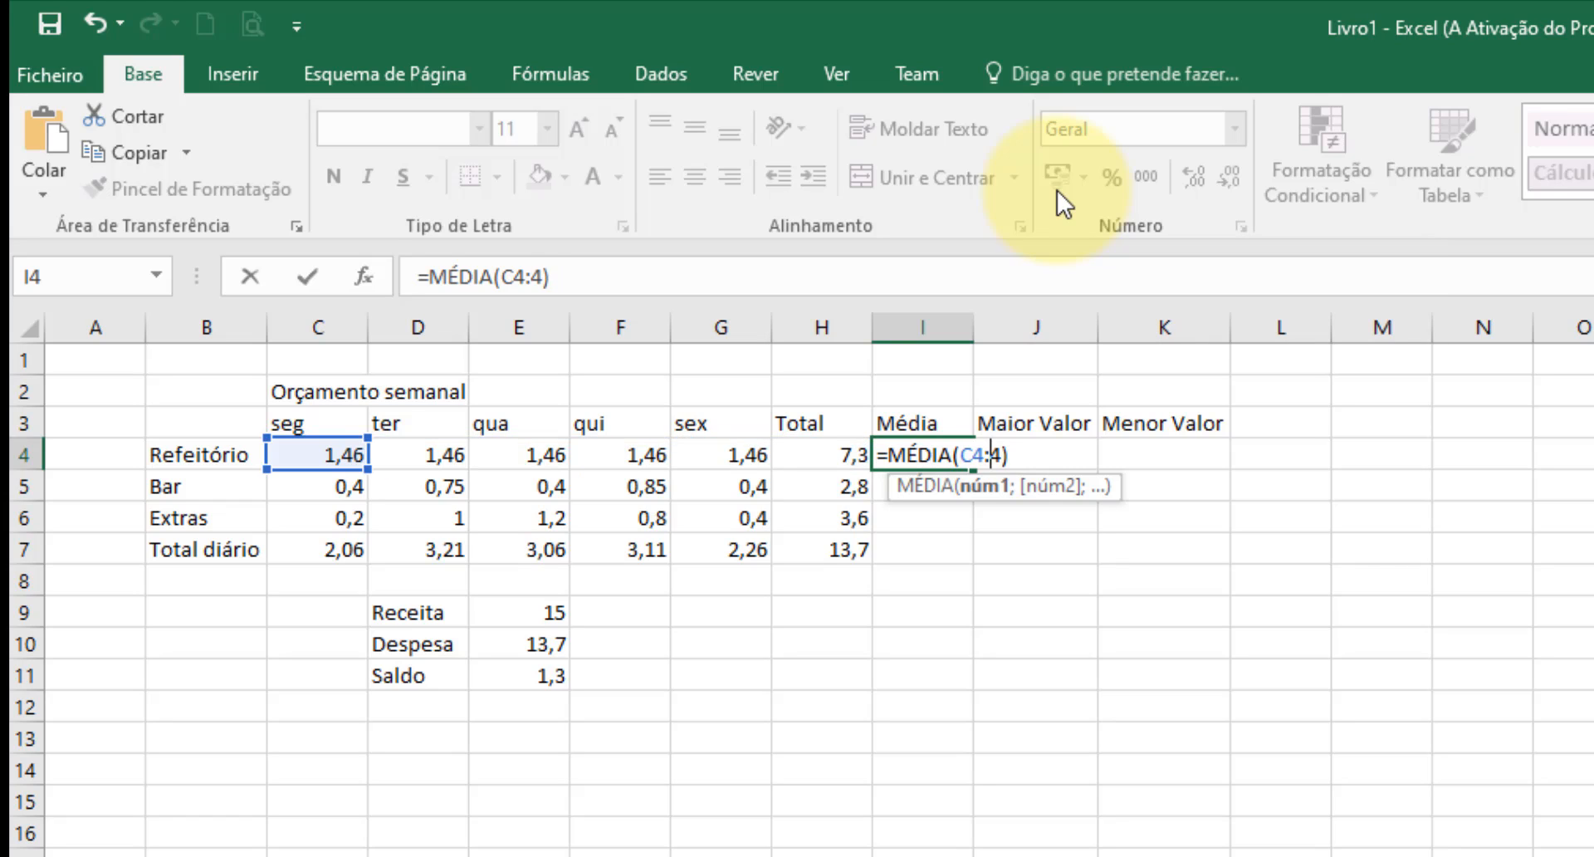
text(G)
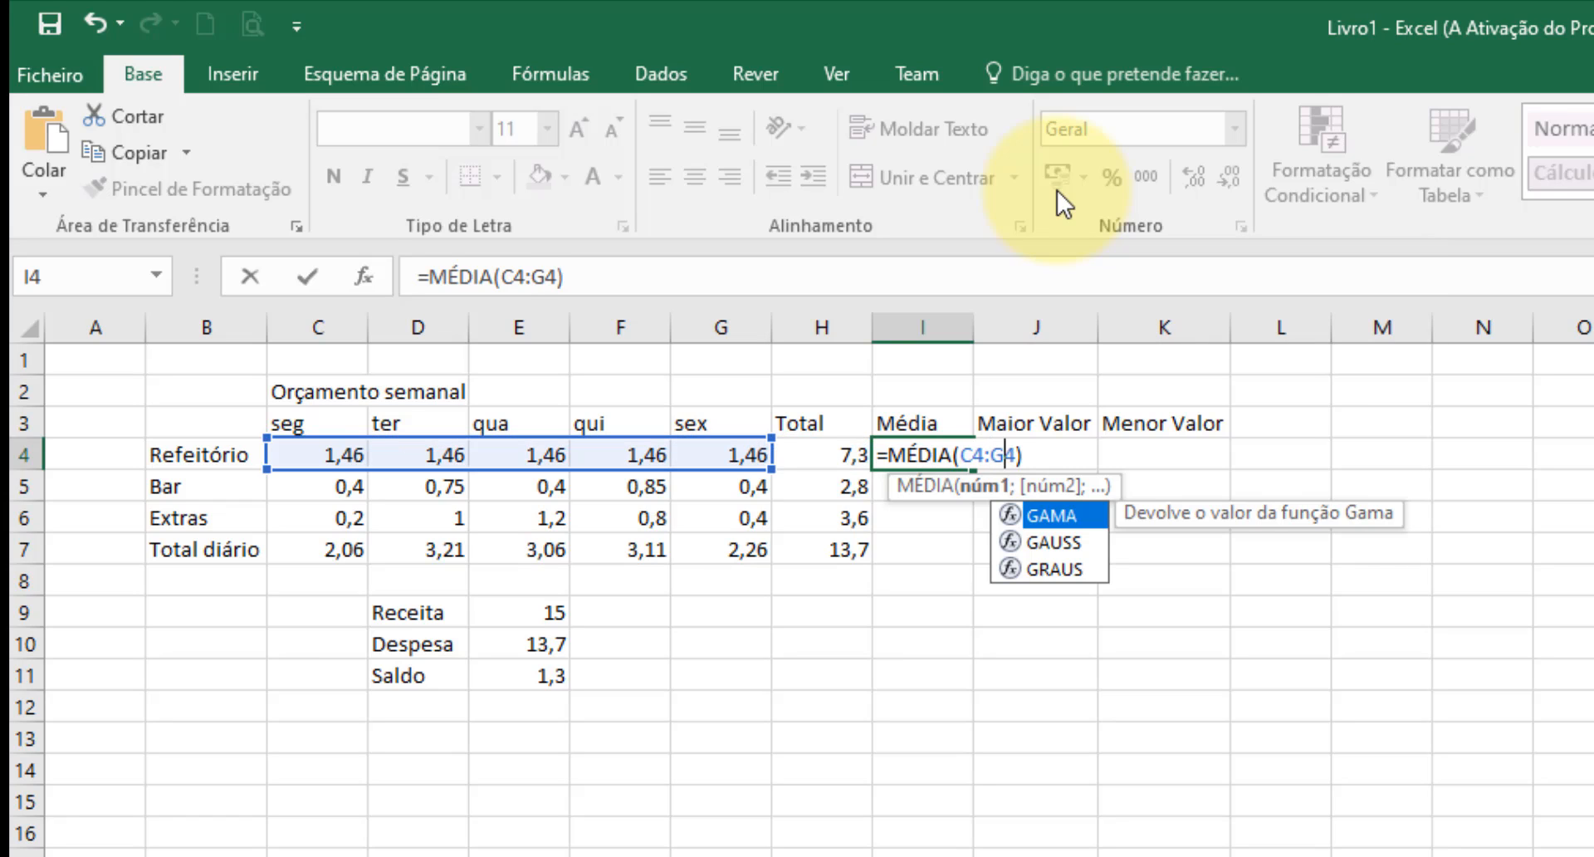
key(Return)
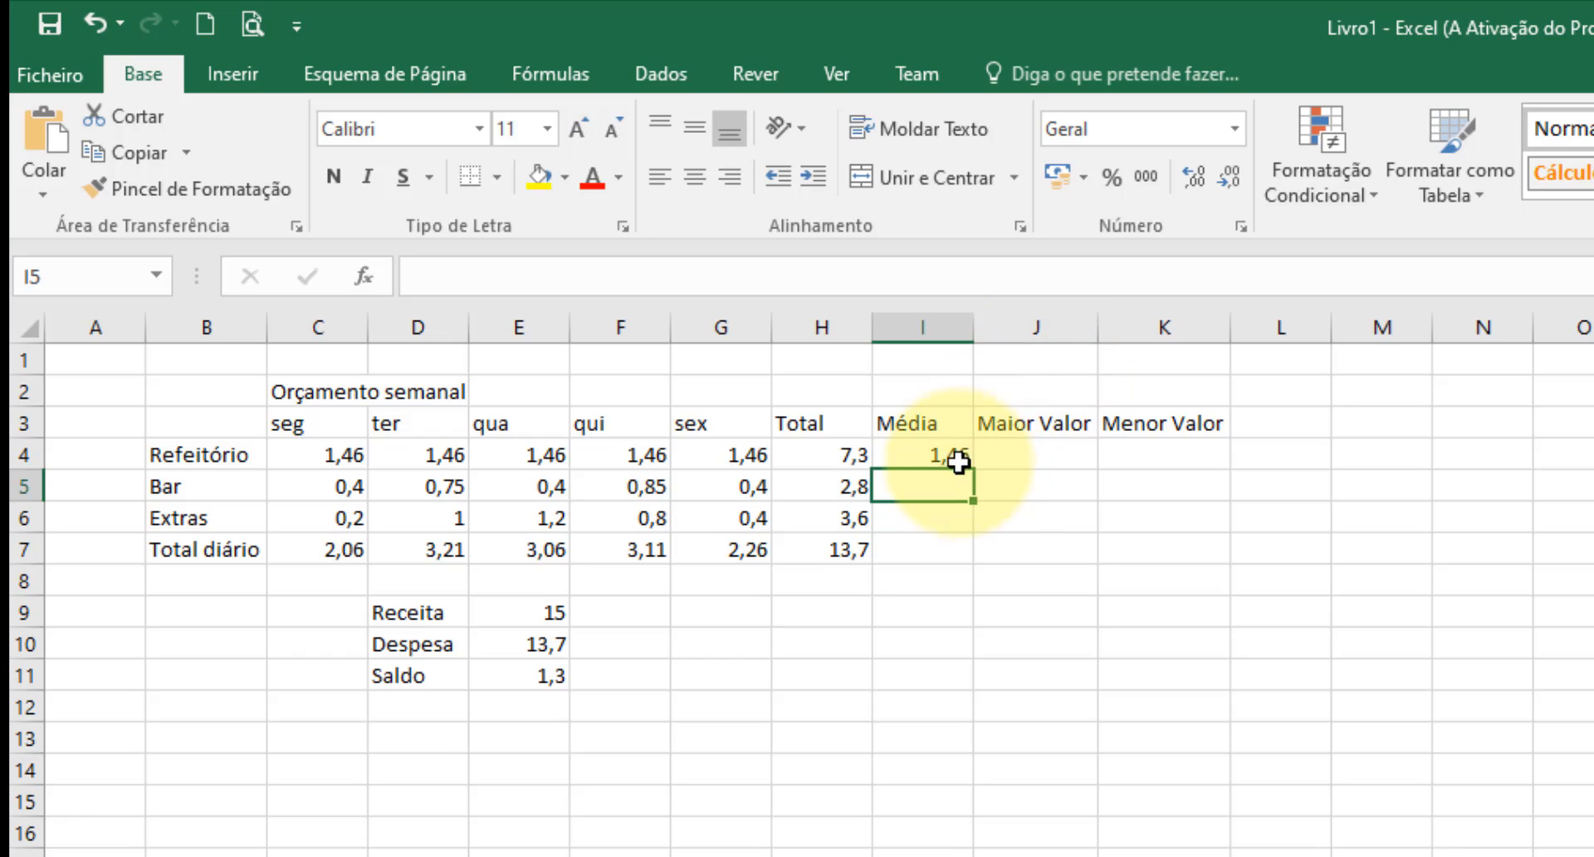
click(959, 462)
drag(979, 473, 991, 564)
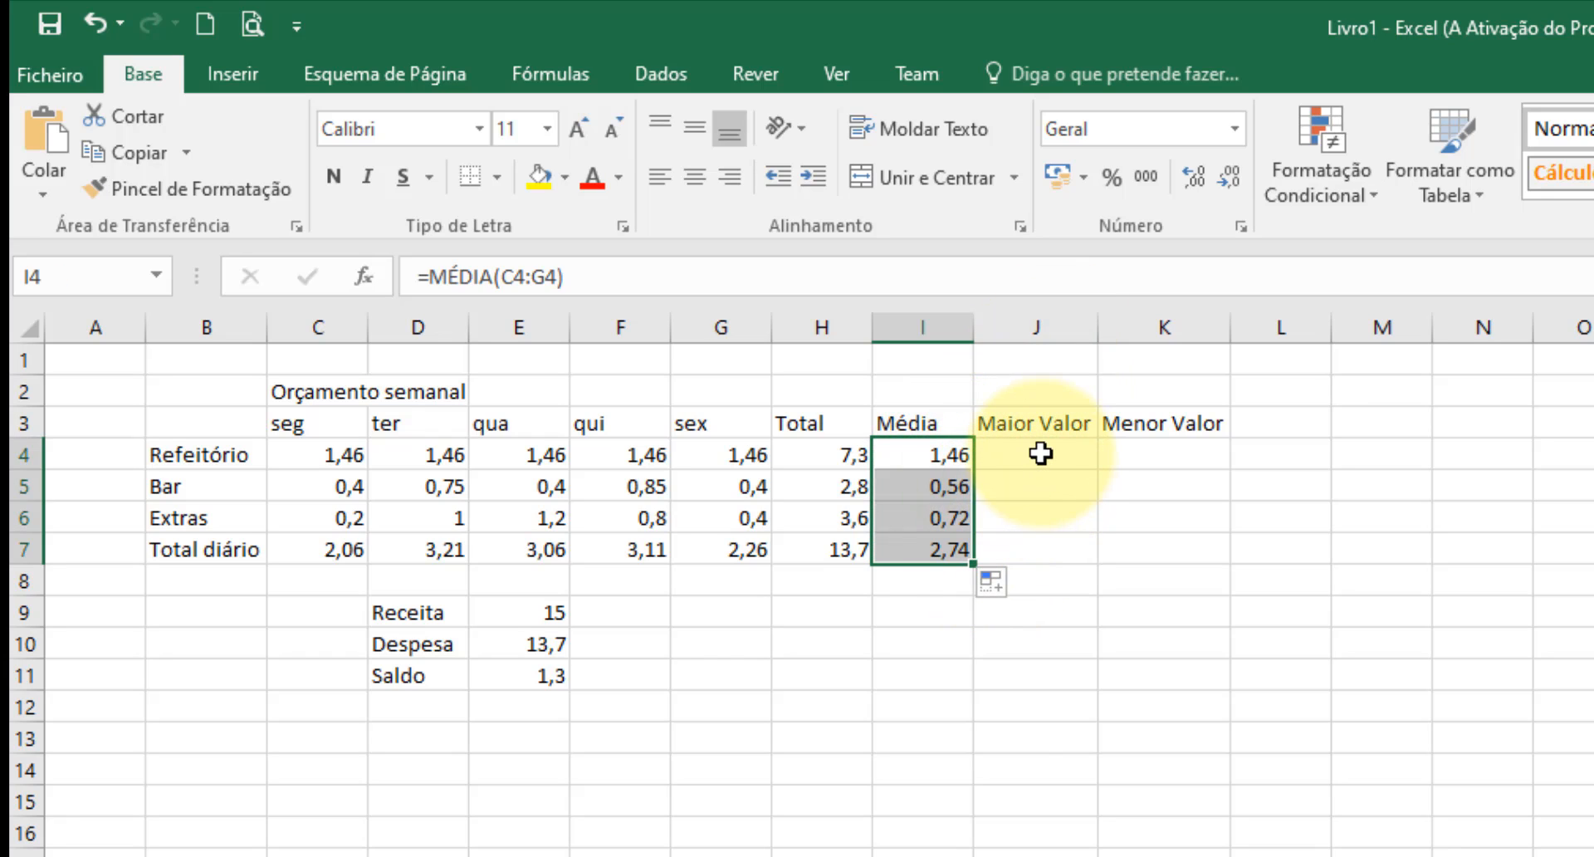
Enter the formula =MÁXIMO(C4:G4) in J4 and fill it down the Maior Valor column to J7.
click(1041, 452)
text(=)
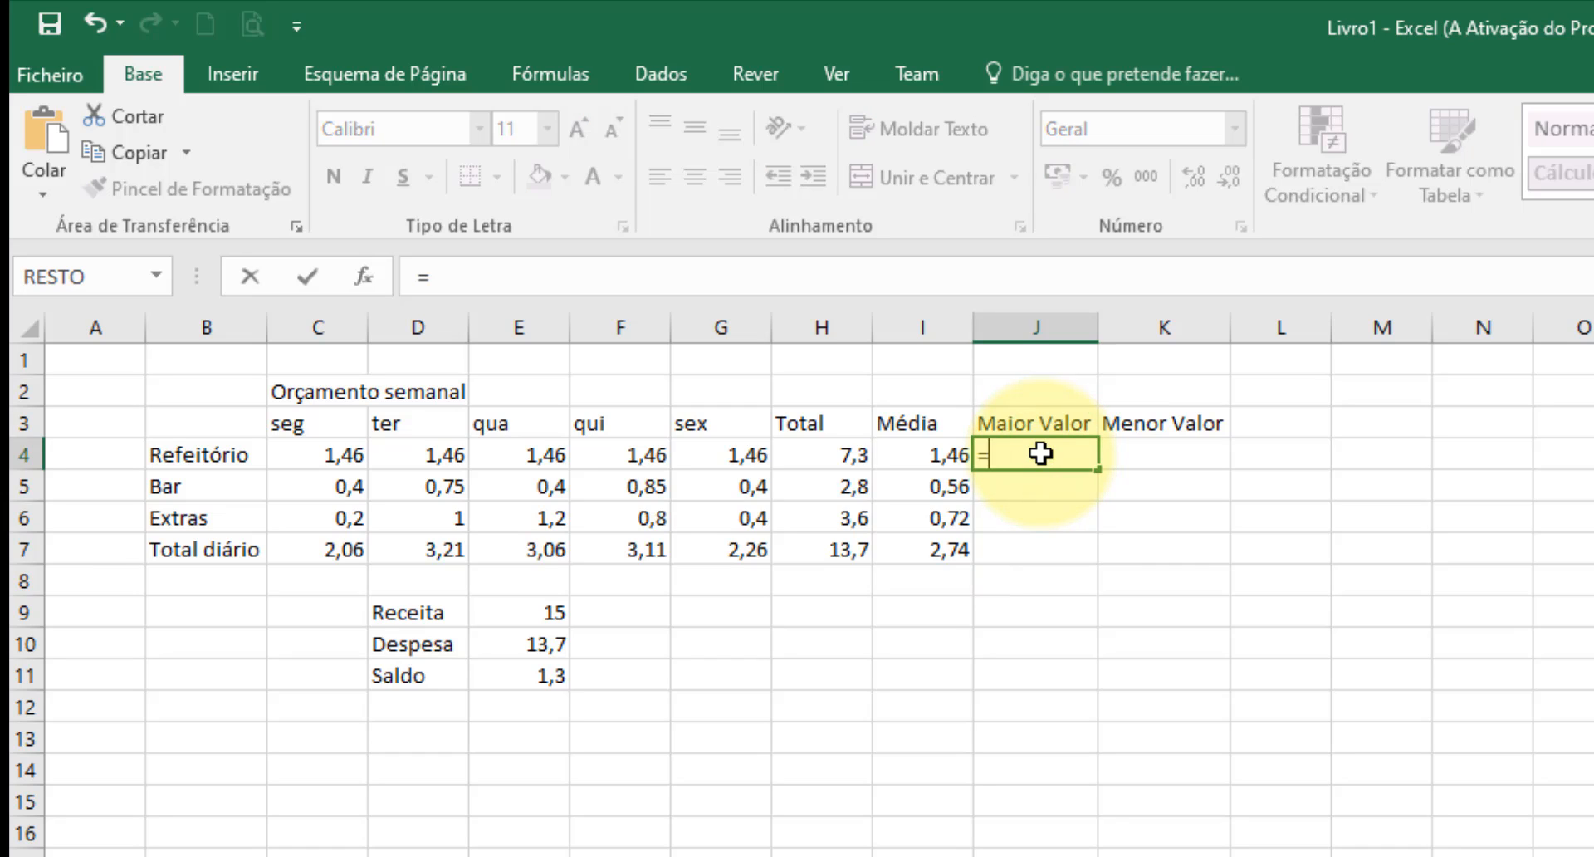
text(máxi)
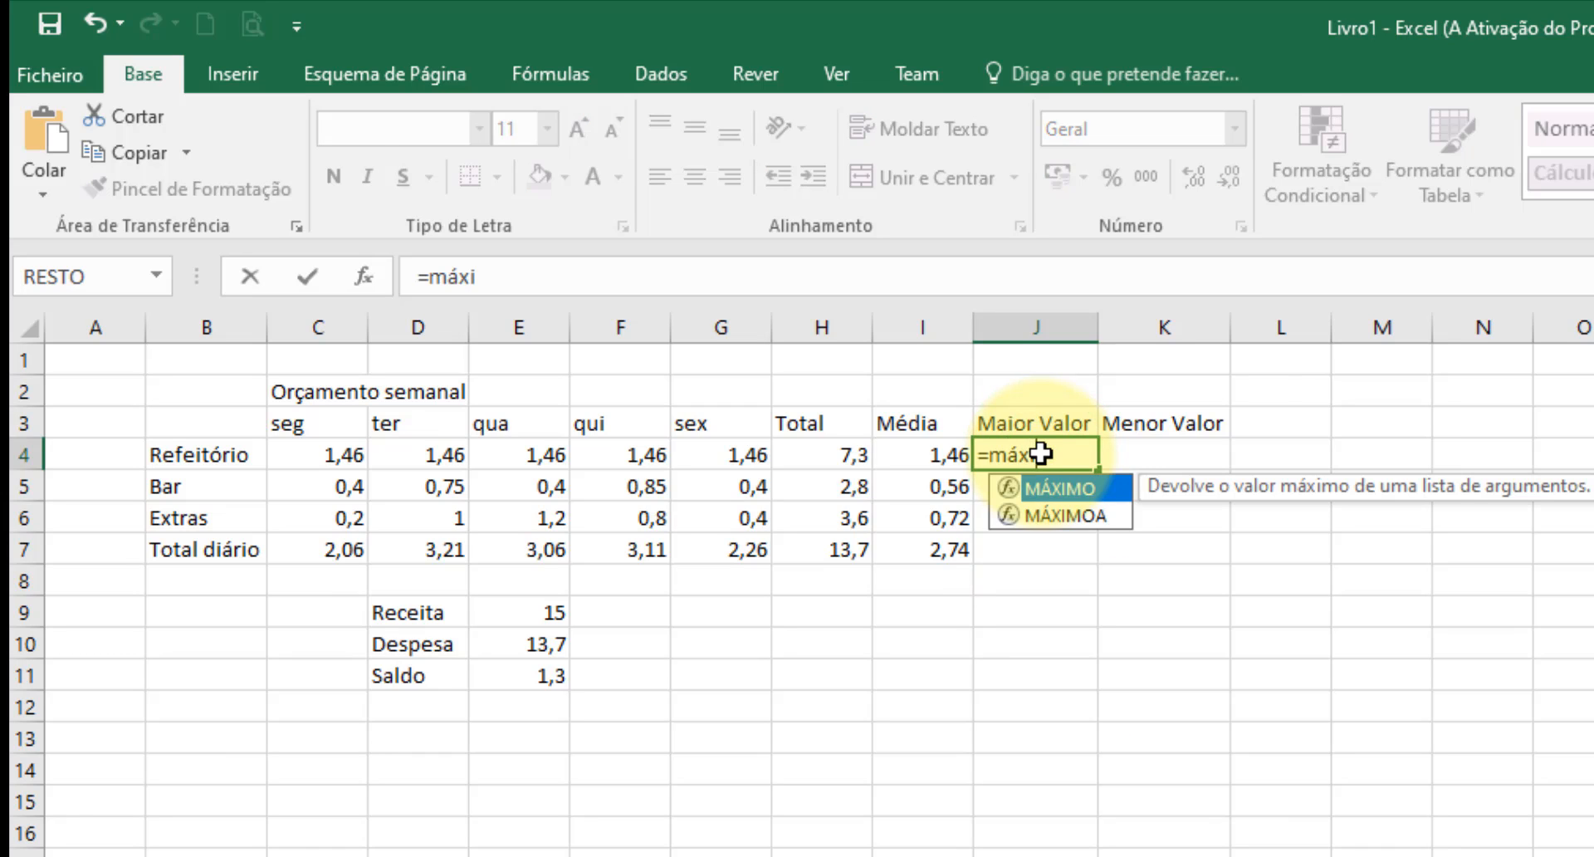
text(mo()
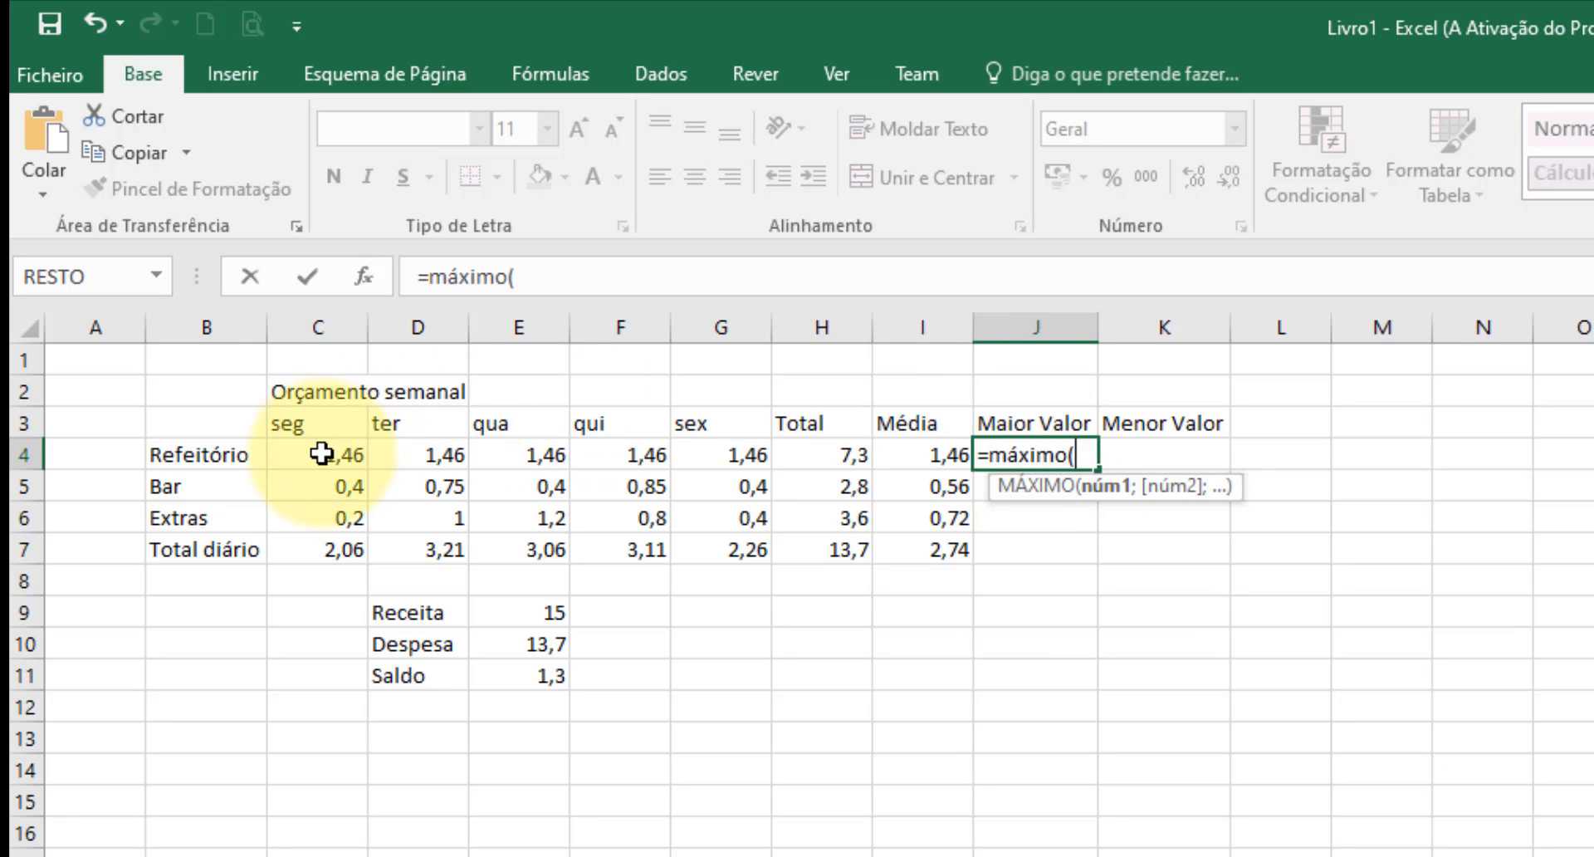
drag(320, 452, 719, 455)
text())
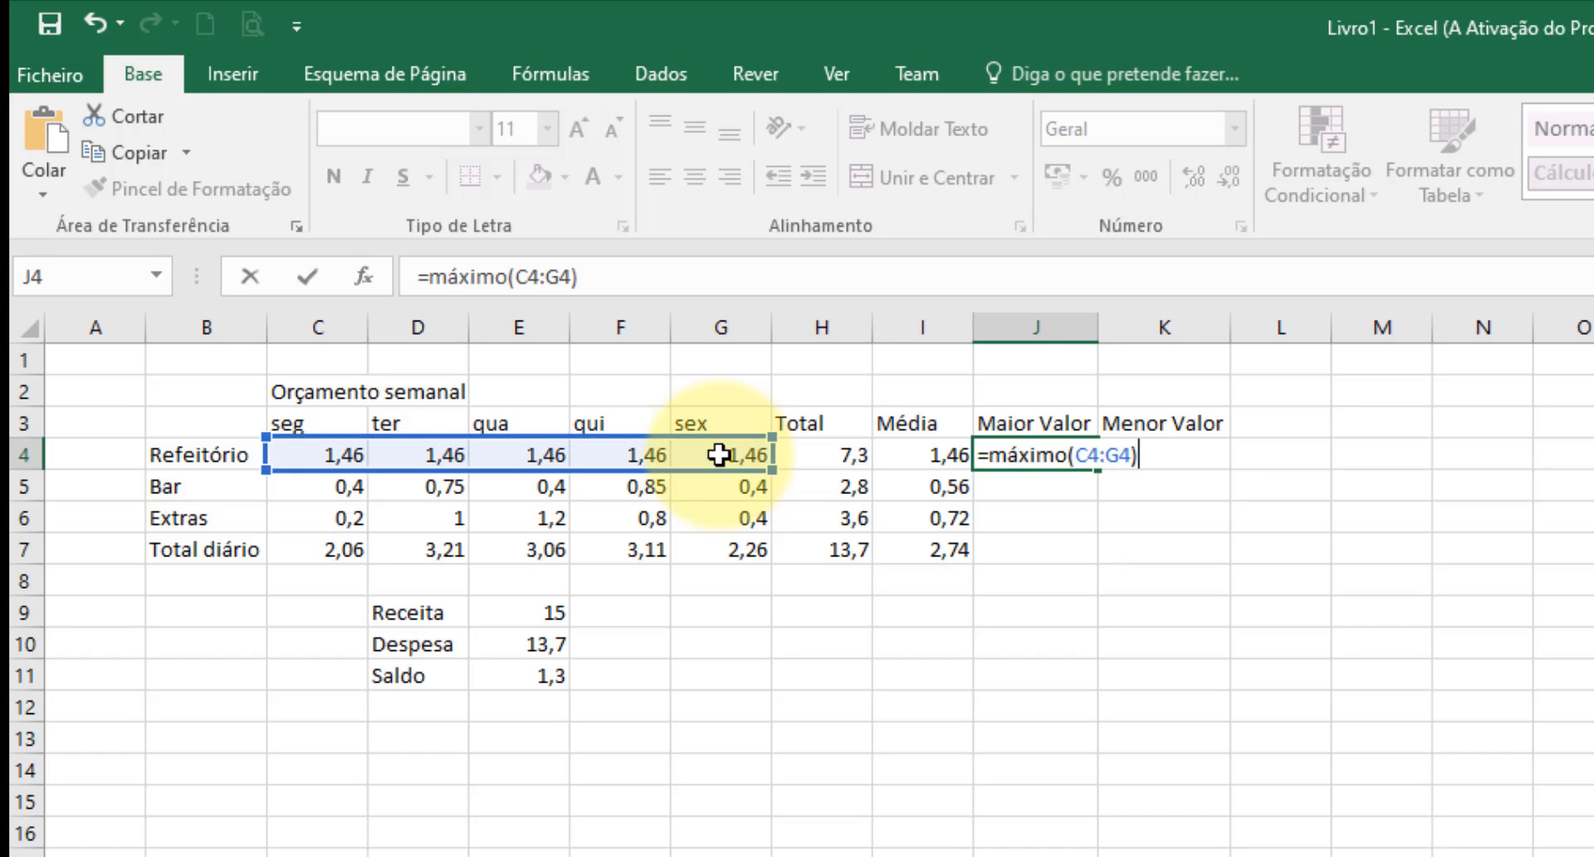
key(Return)
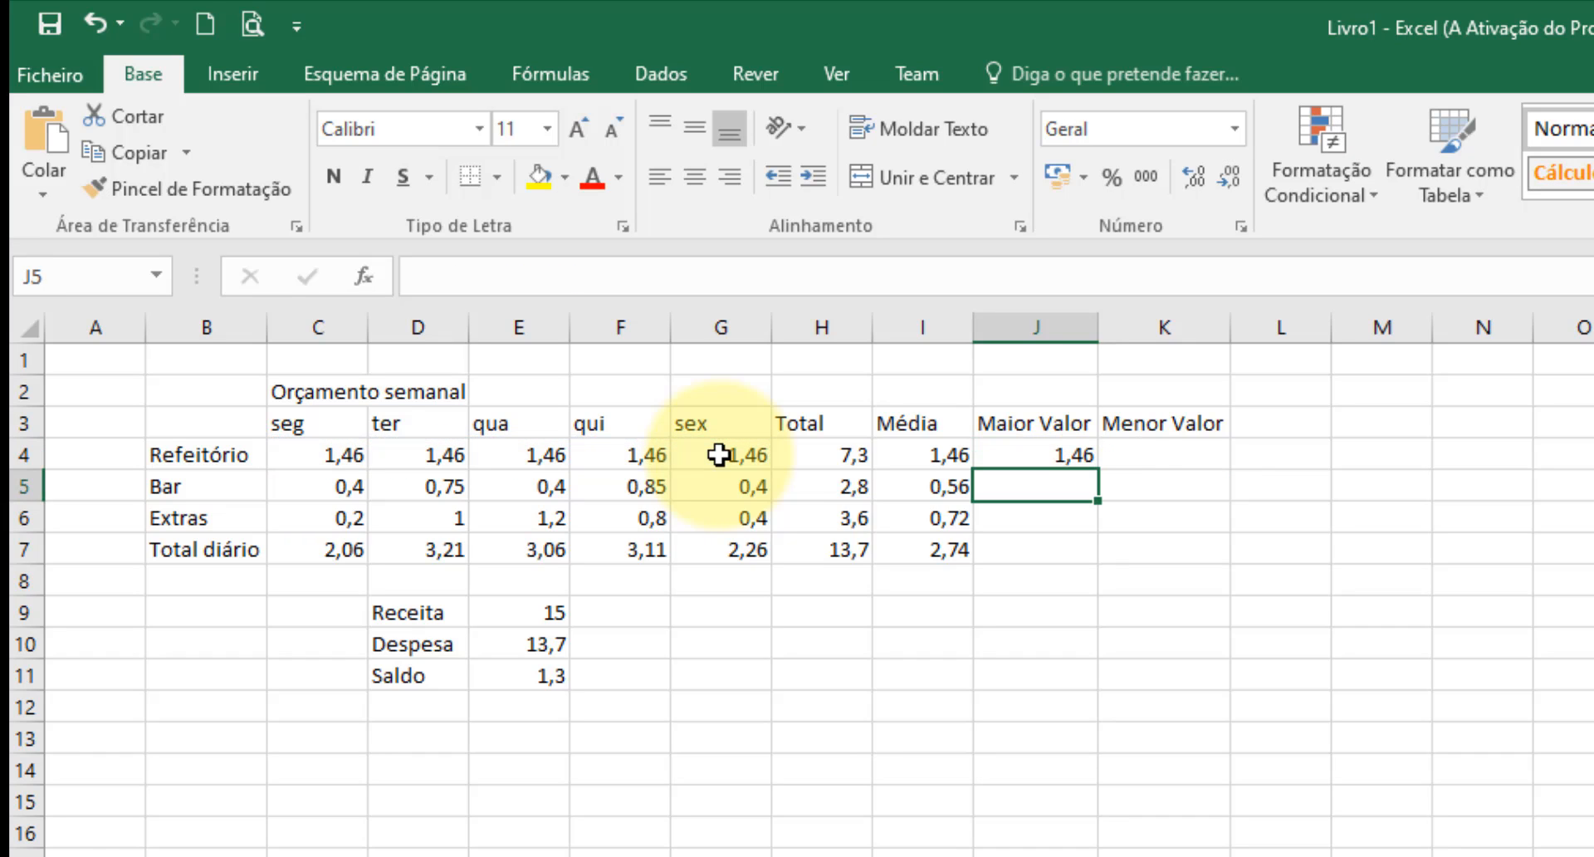
click(1077, 456)
drag(1103, 470, 1136, 558)
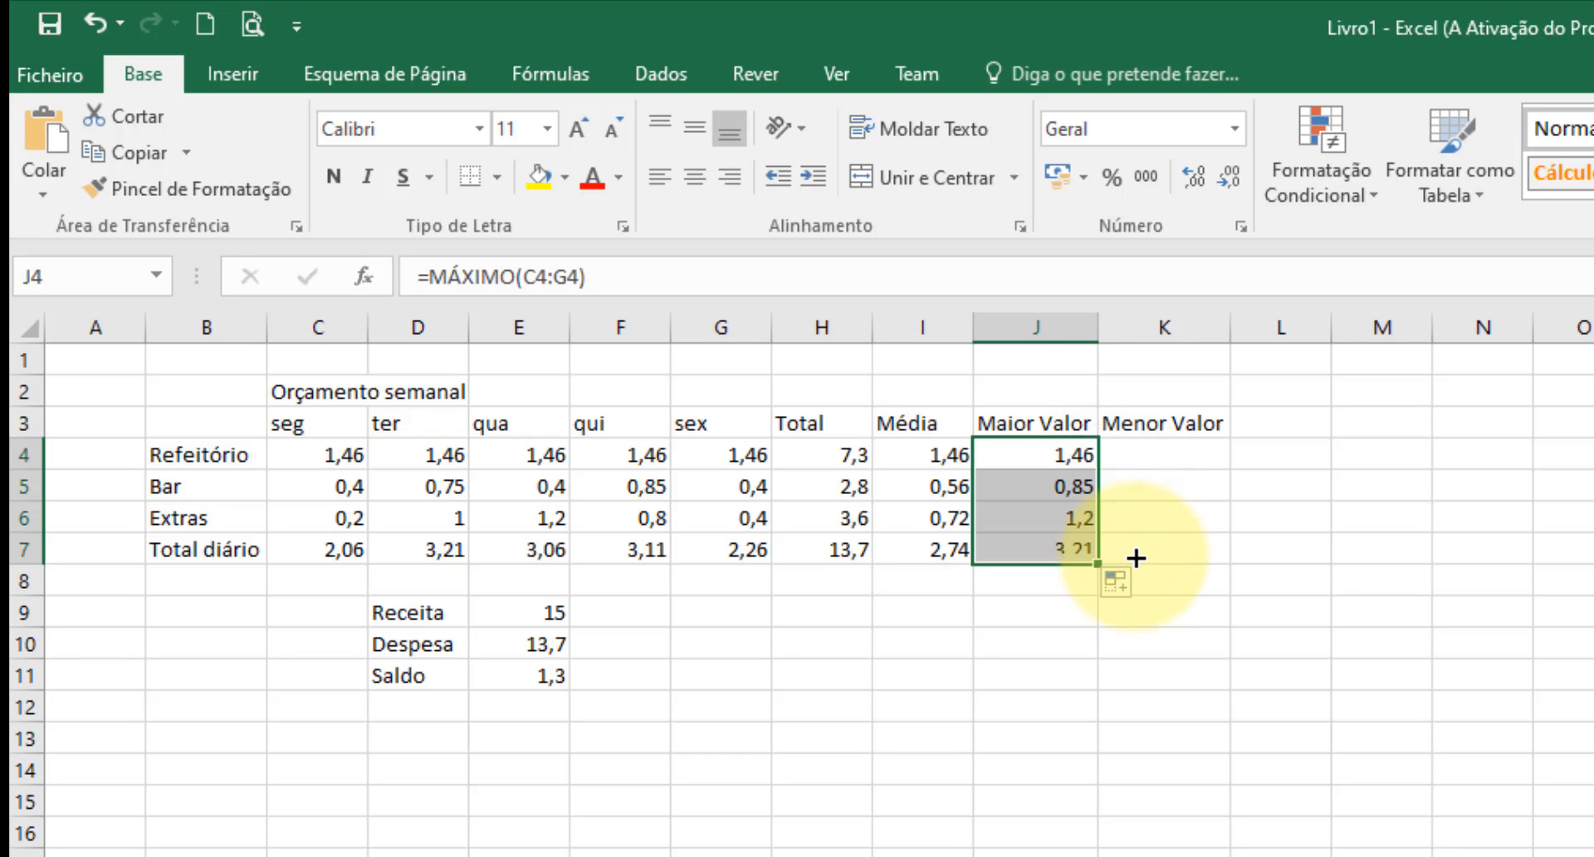
Enter the formula =MÍNIMO(C4:G4) in K4 and fill it down the Menor Valor column to K7.
click(1149, 448)
text(=m)
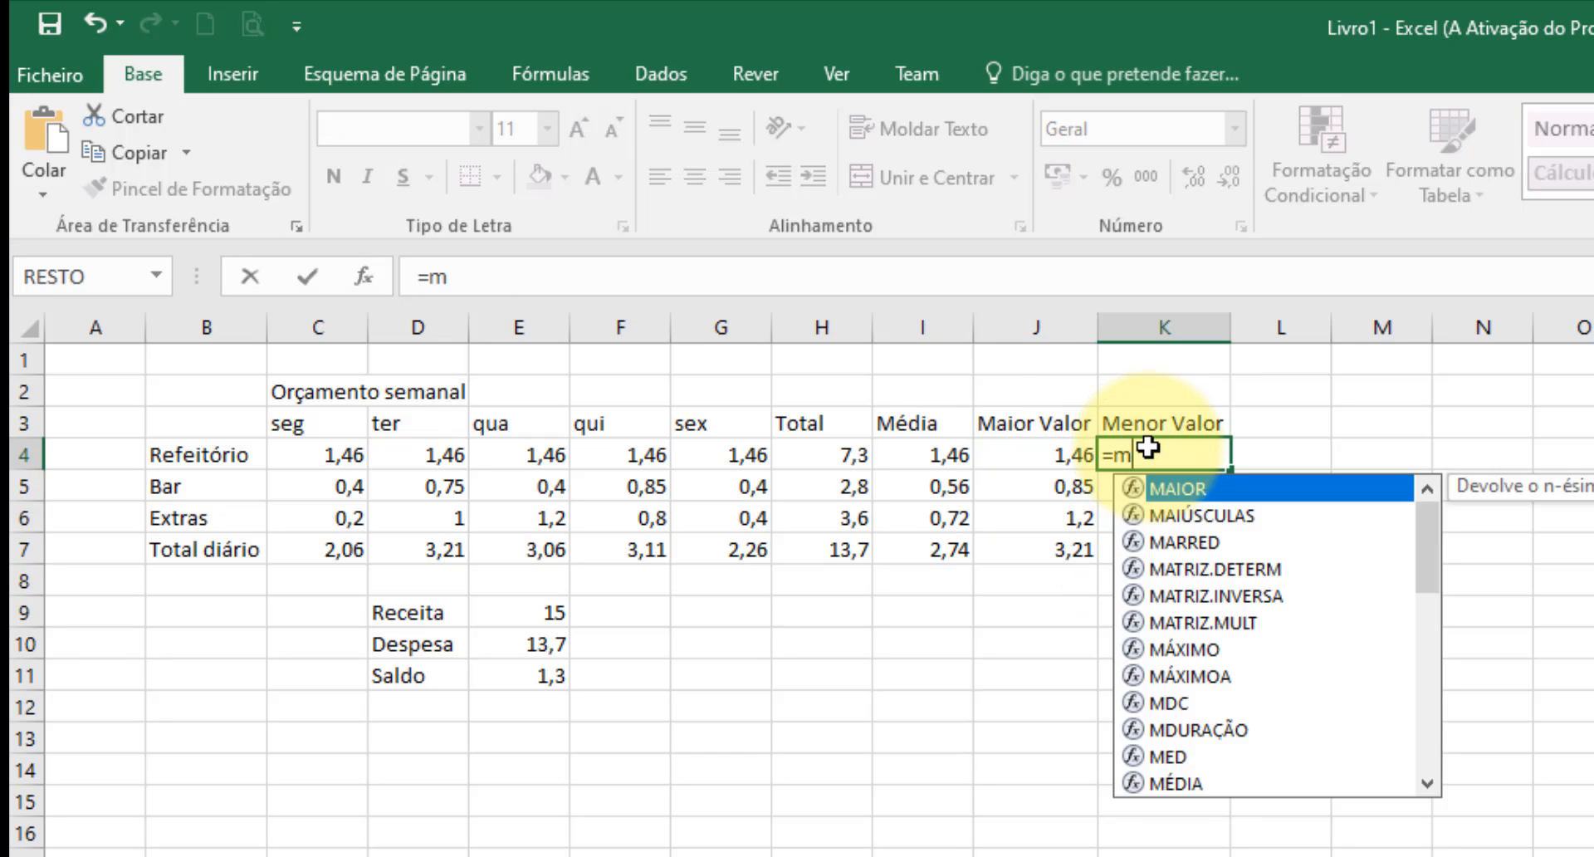
text(ínimo)
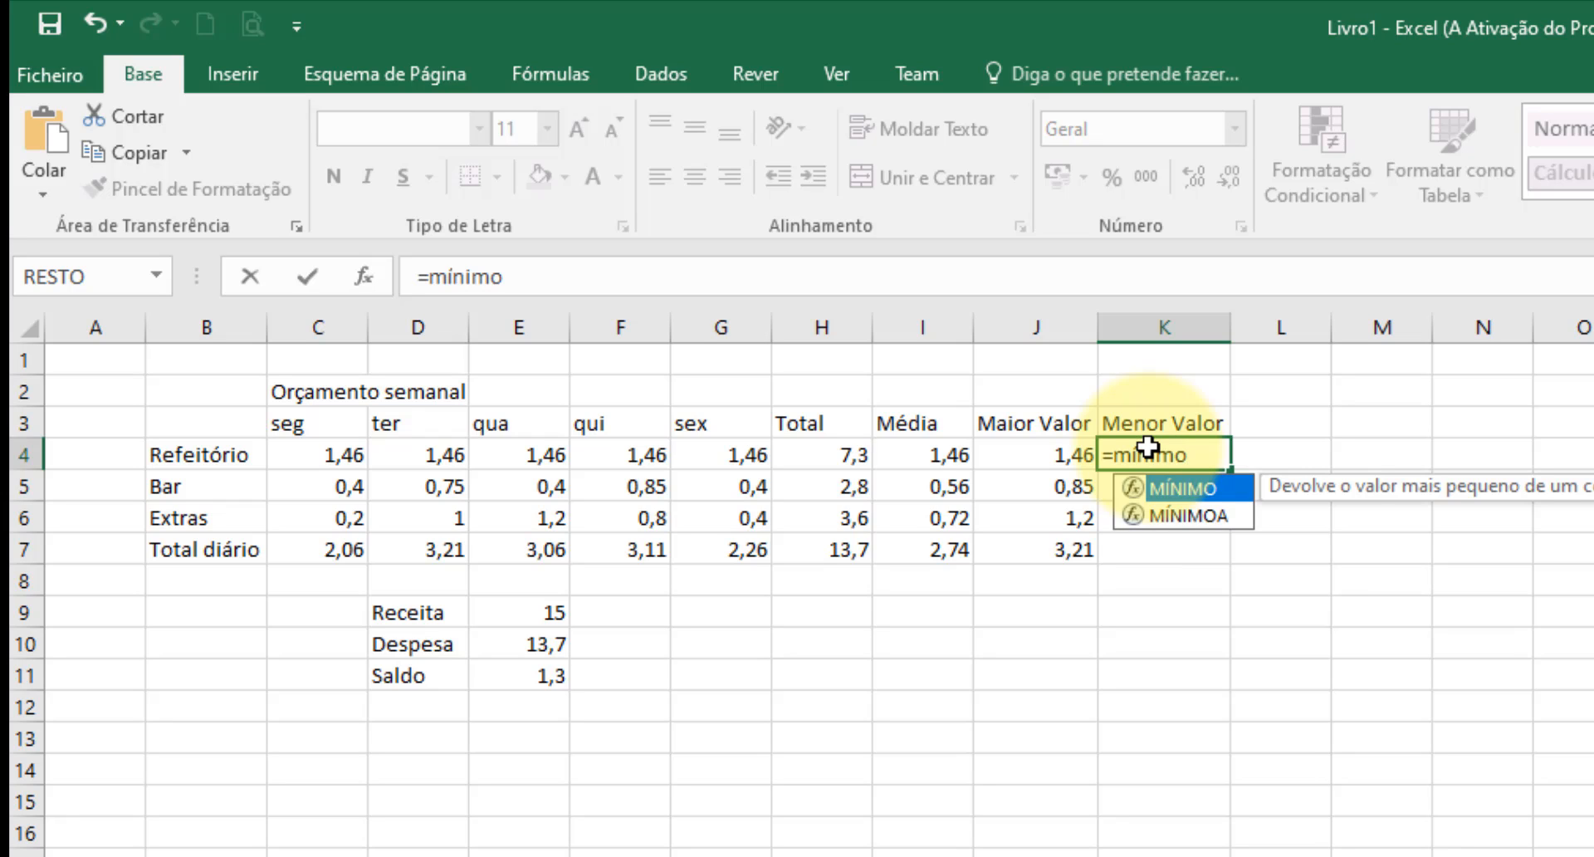
text(()
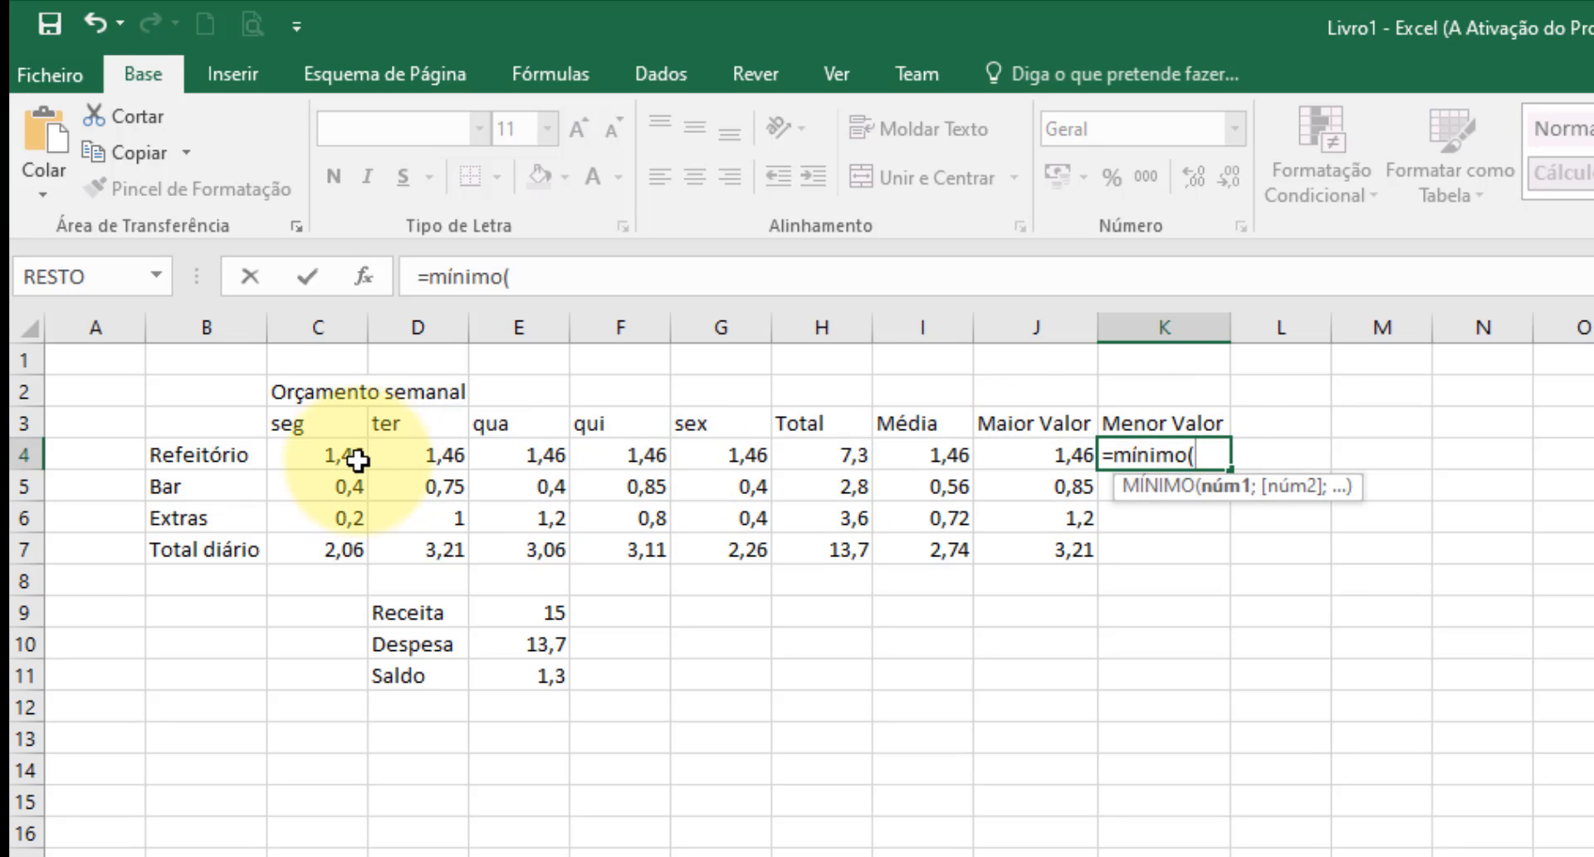
drag(331, 451, 714, 453)
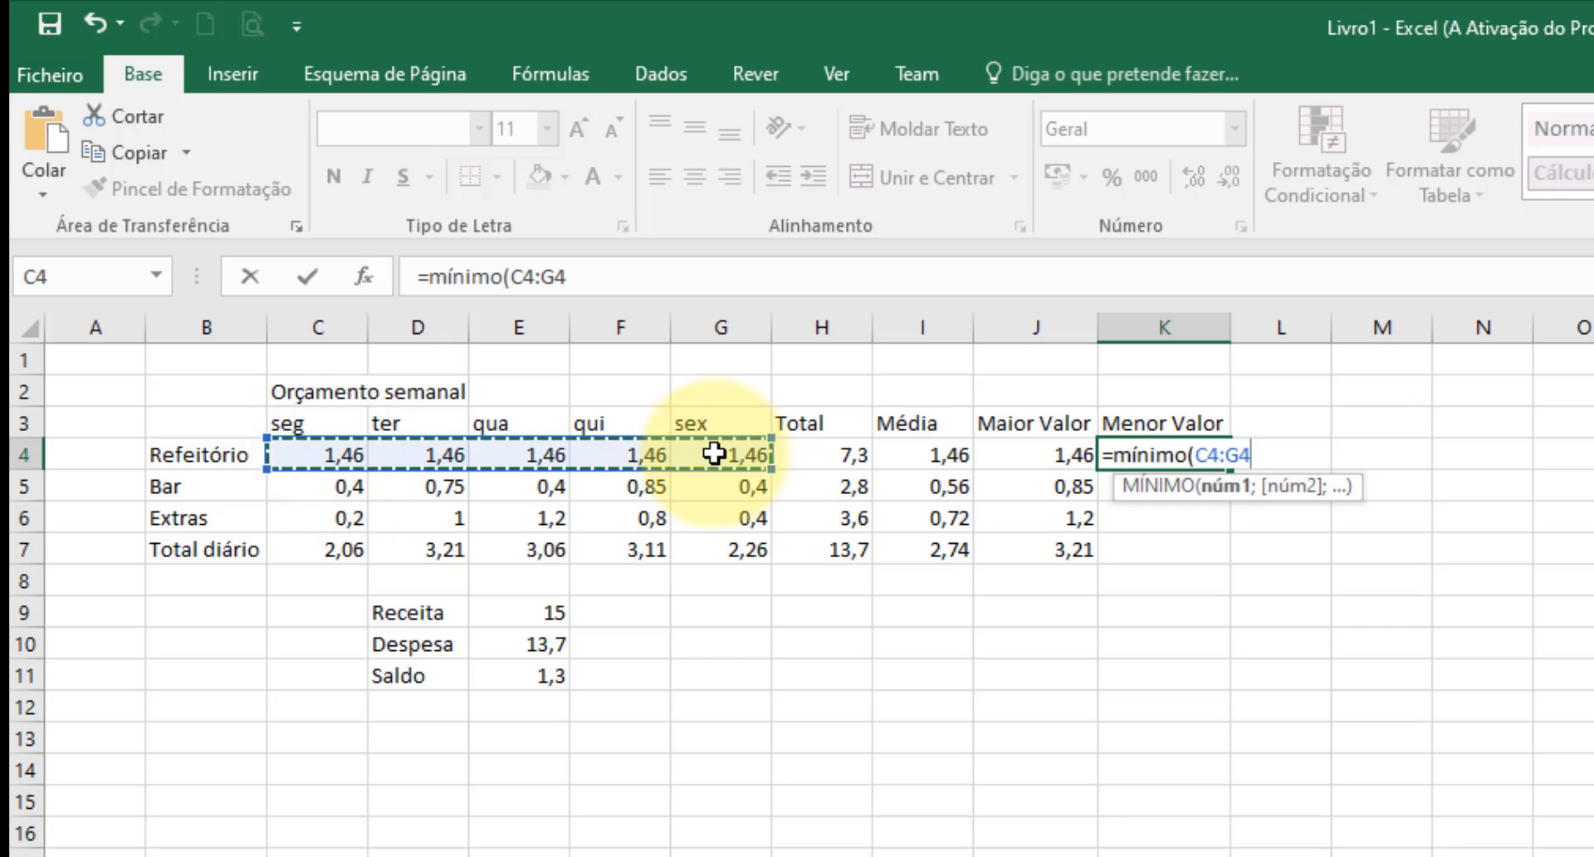
text())
key(Return)
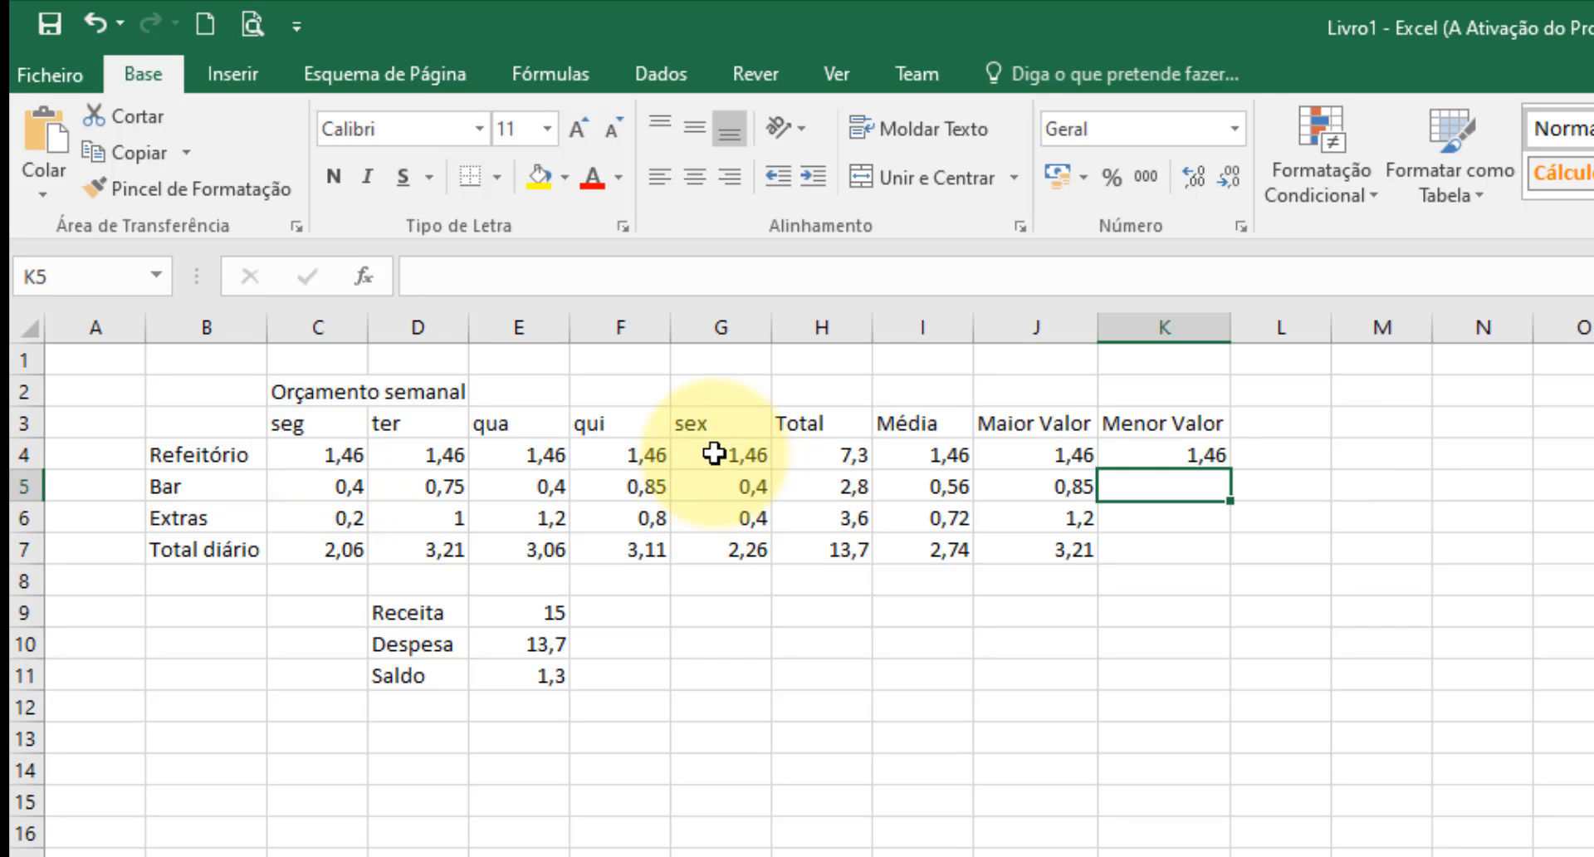
click(1165, 453)
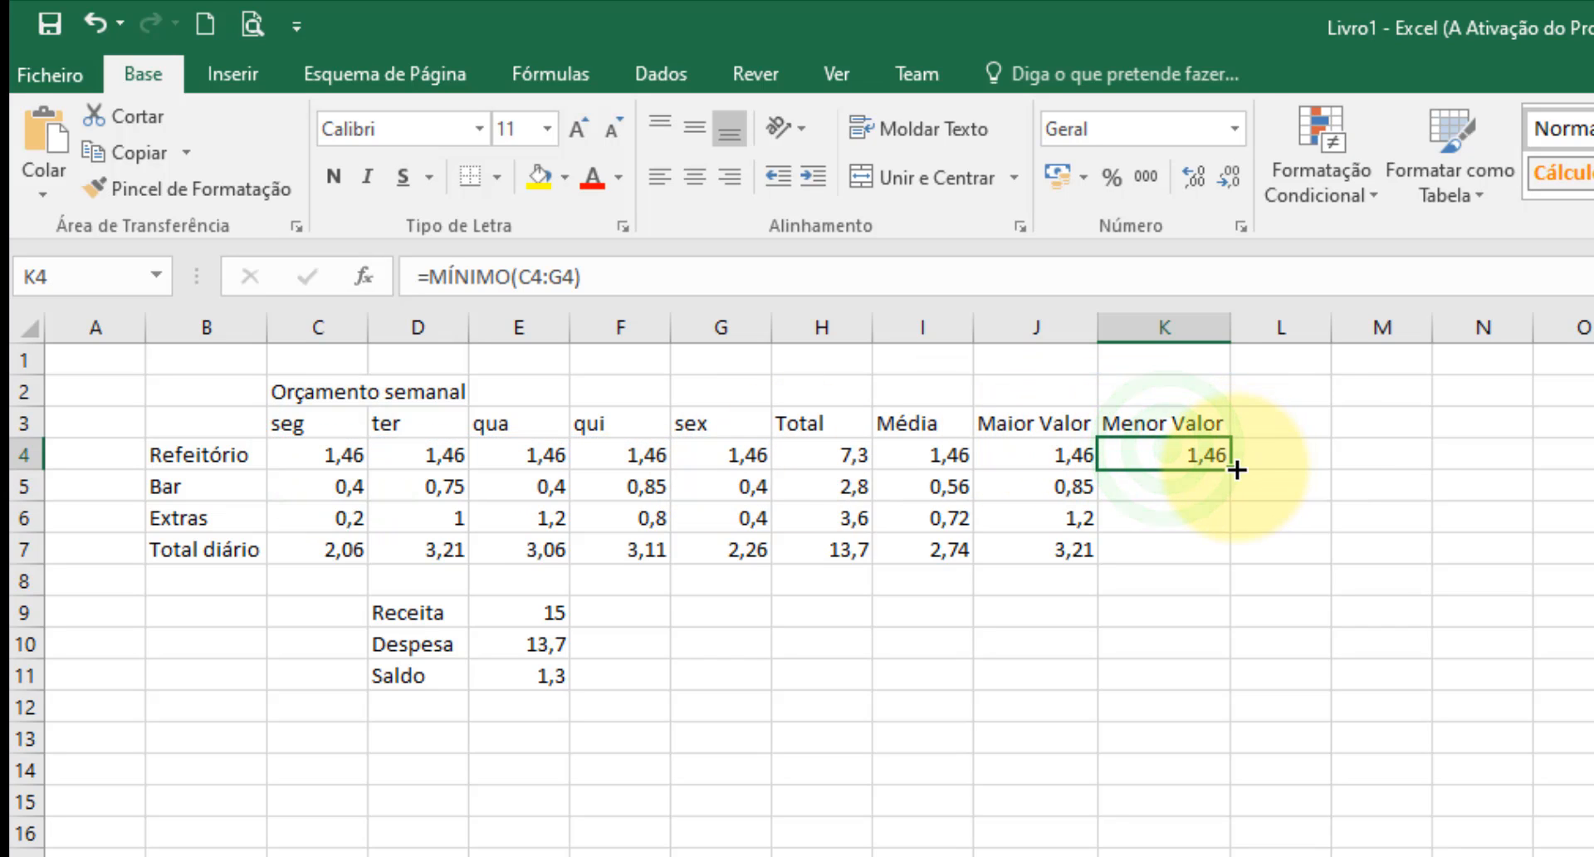
drag(1237, 470, 1249, 560)
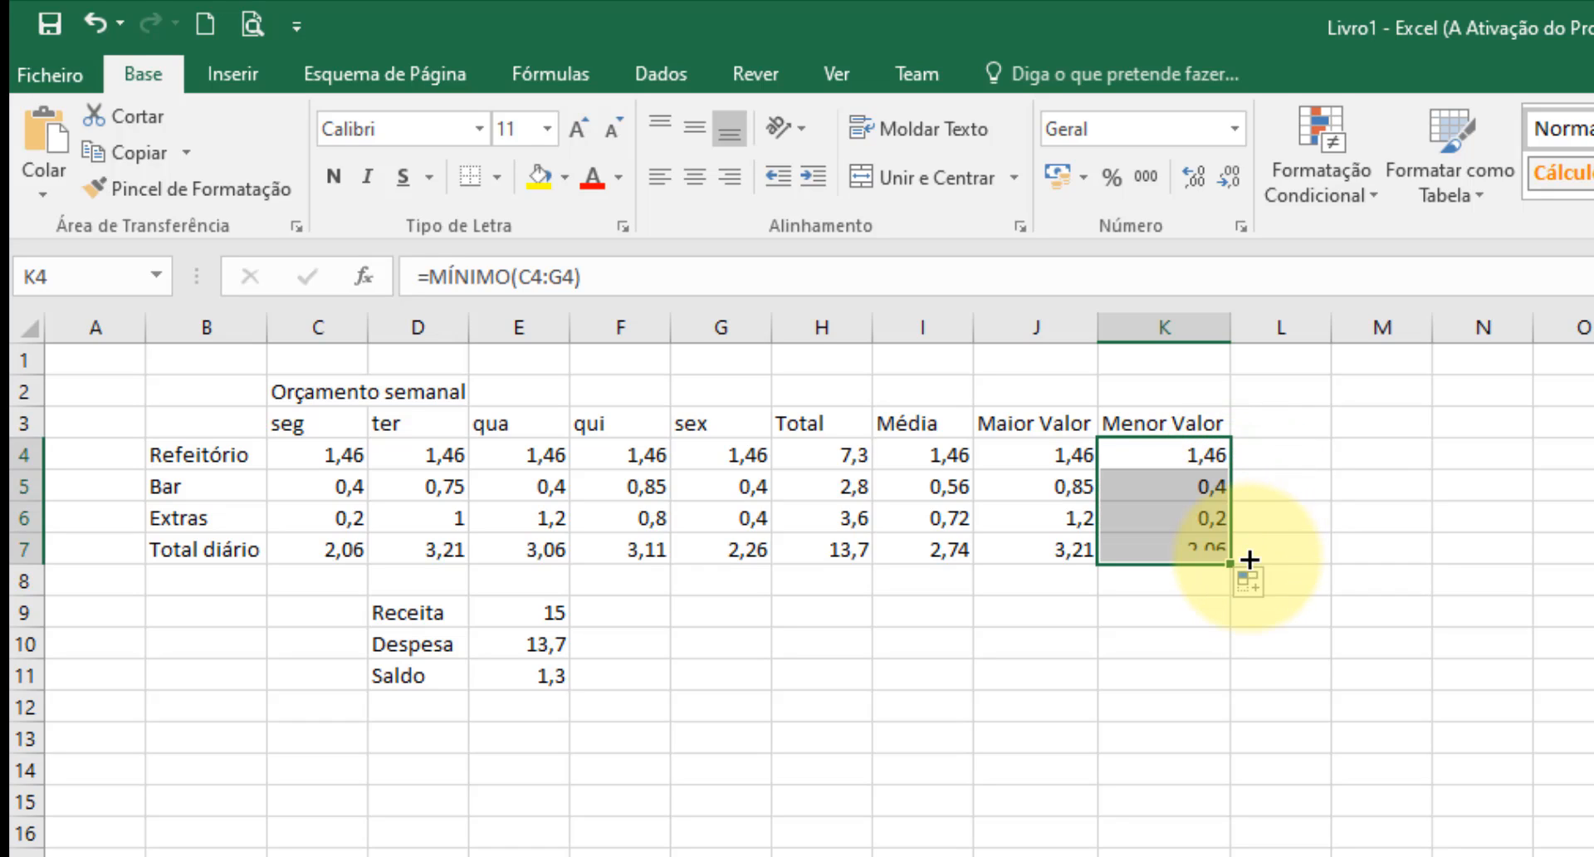
click(1450, 784)
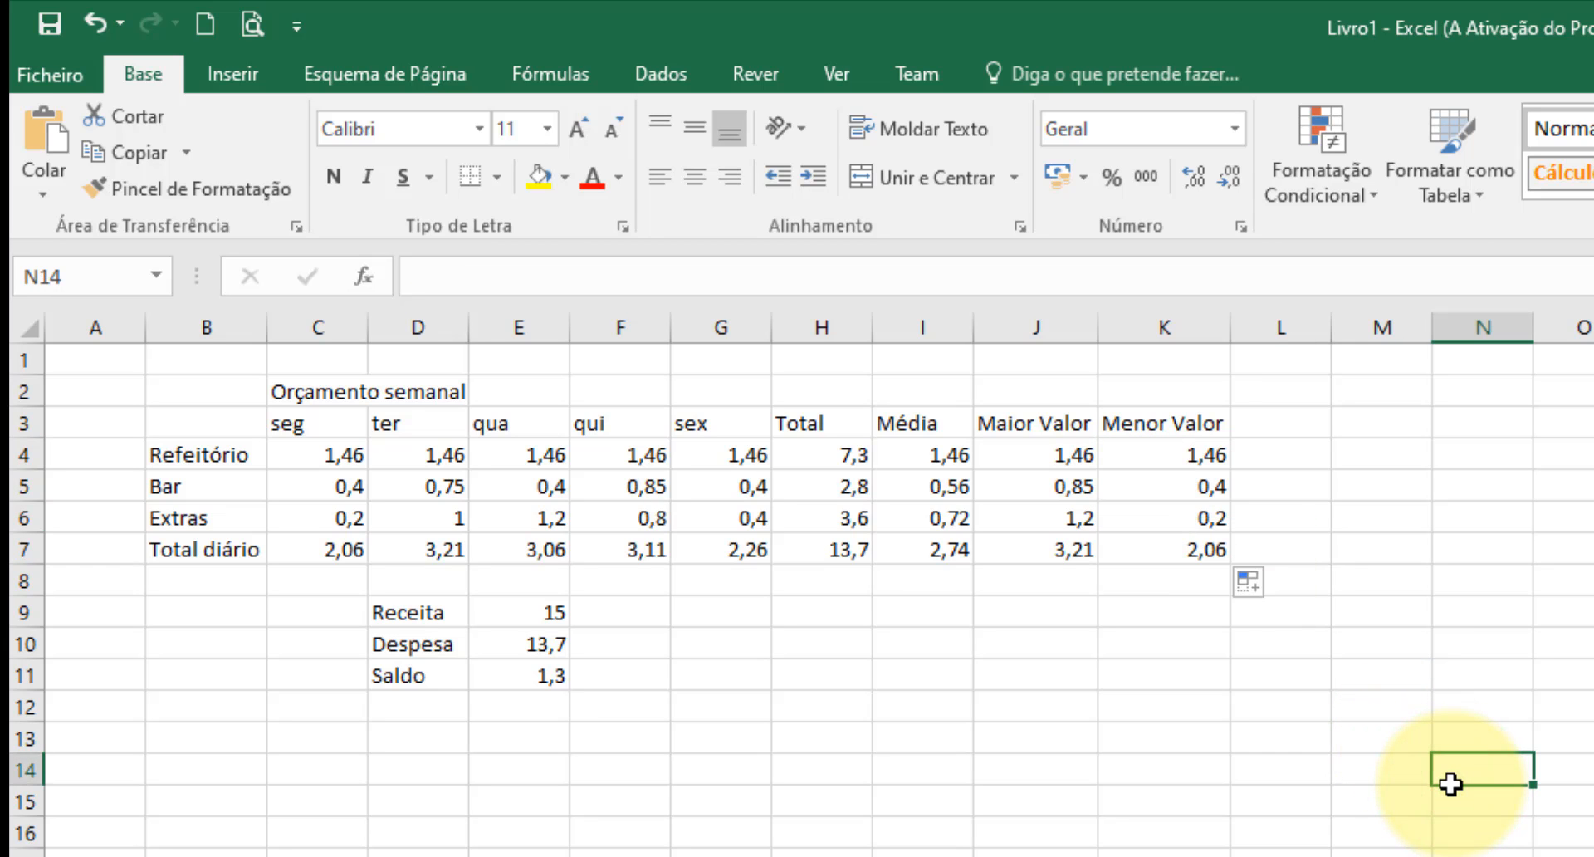